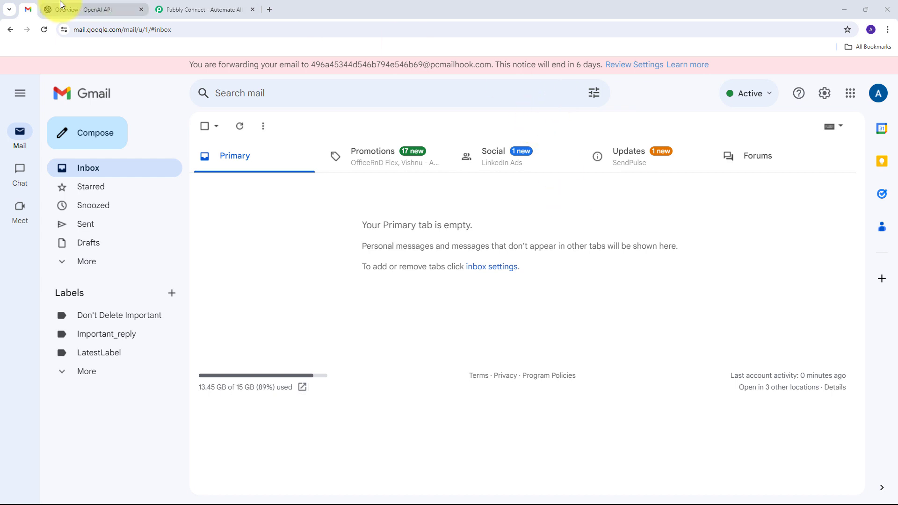
click(74, 9)
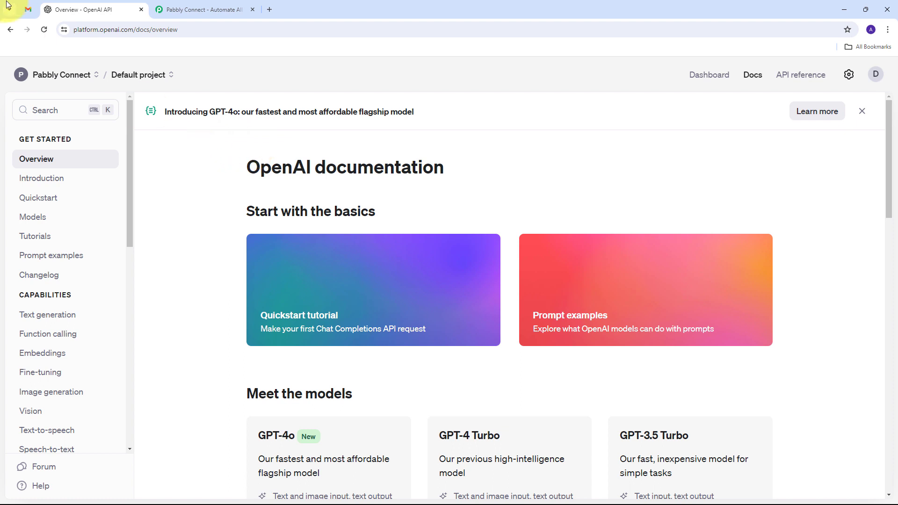
click(28, 10)
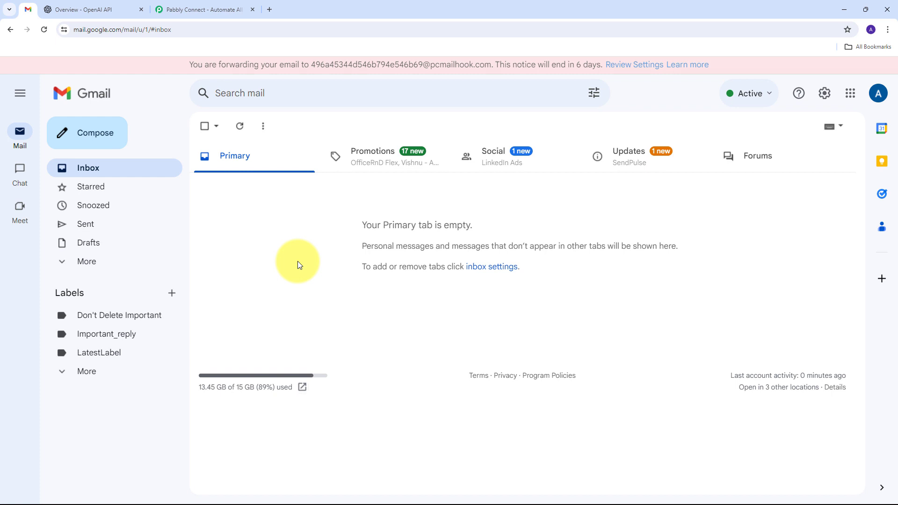
click(85, 6)
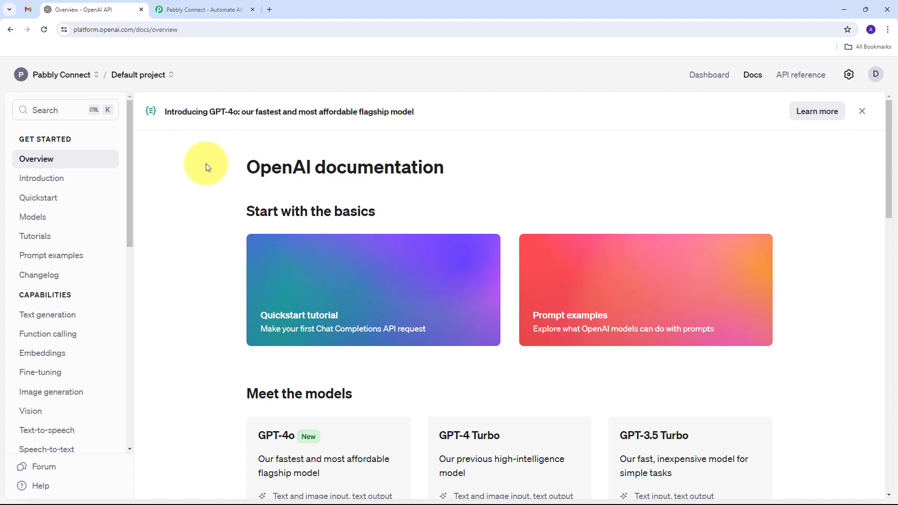
click(29, 10)
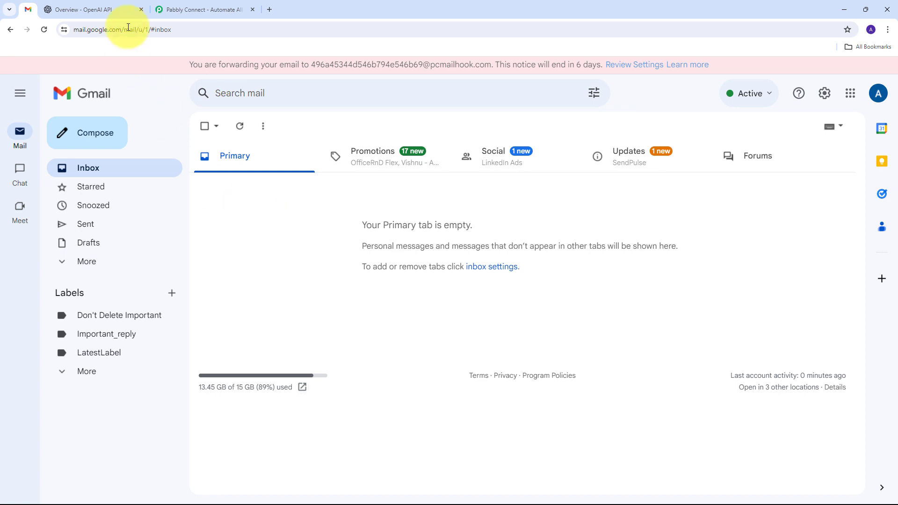
click(103, 10)
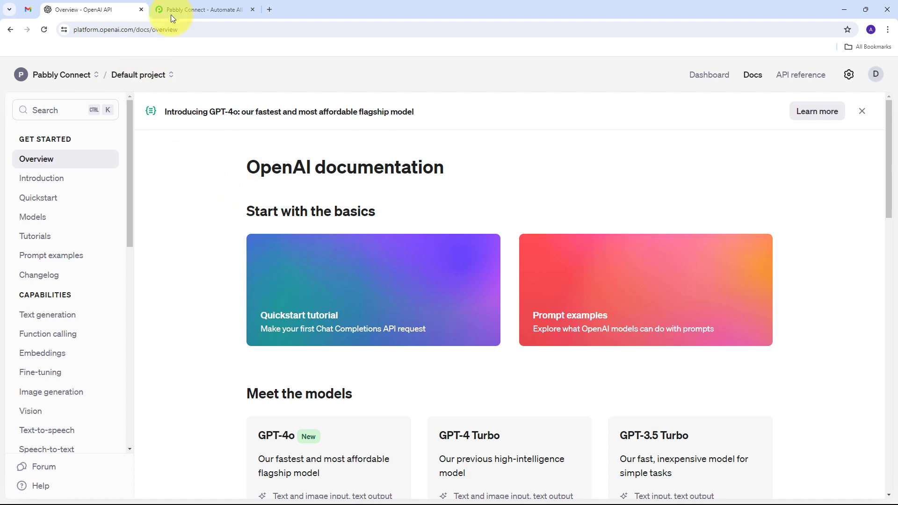
- Switch to the Pabbly Connect website, sign in, and open the Pabbly Connect app from the list of Pabbly apps
click(183, 6)
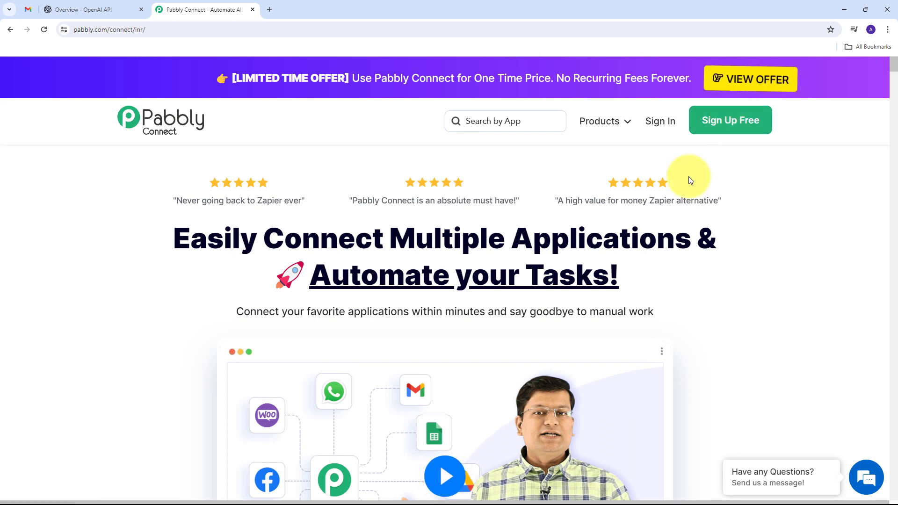
click(662, 126)
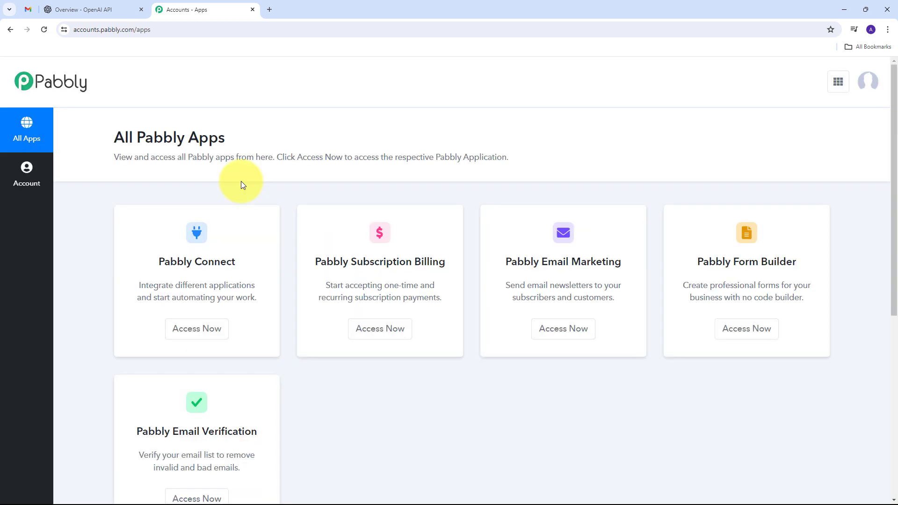
scroll(252, 178, down, 2)
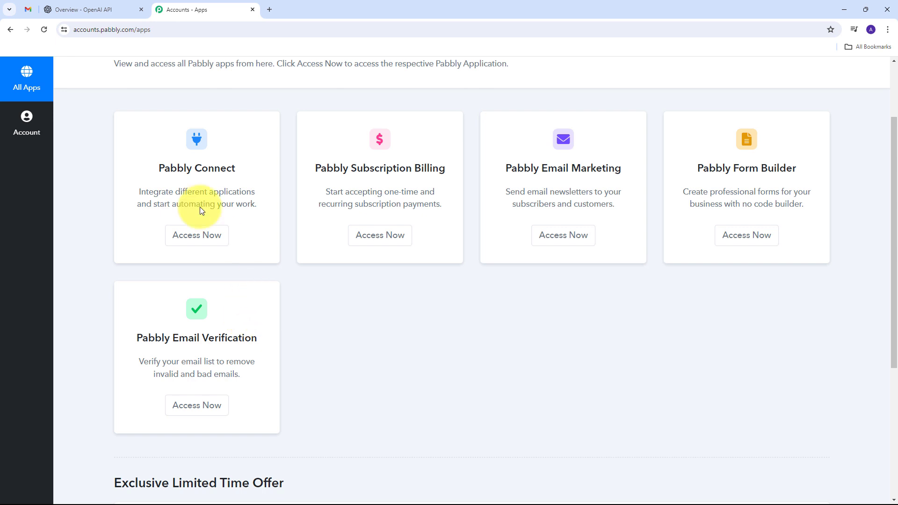
drag(158, 169, 253, 171)
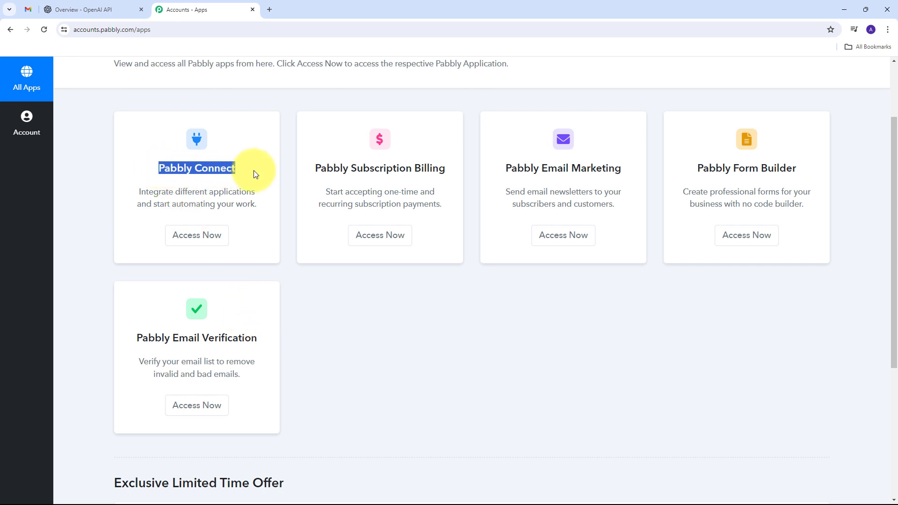
click(200, 242)
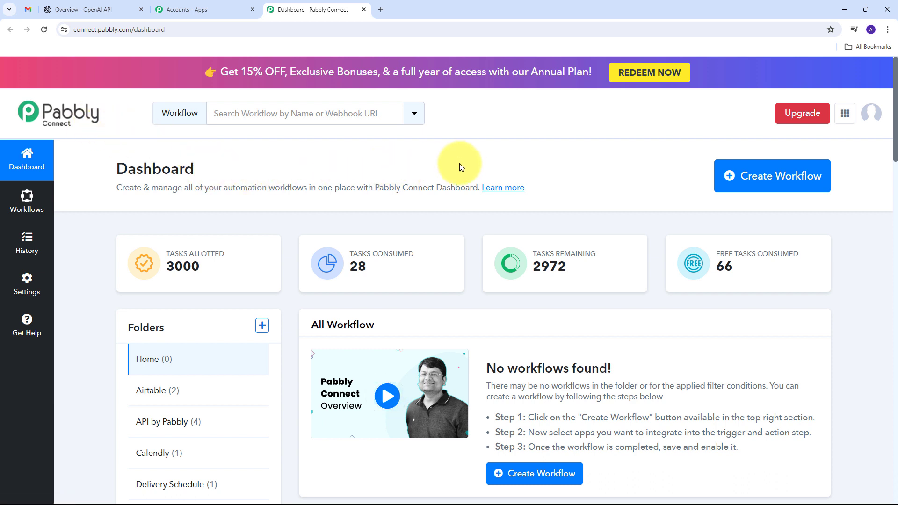
- Create a workflow named "Use OpenAI to Draft & Send Email Responses" in the Gmail folder
click(759, 182)
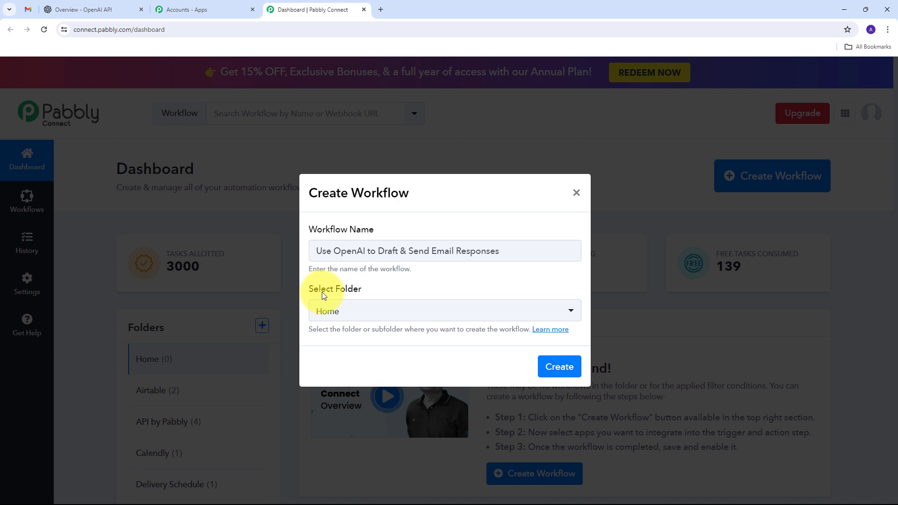
click(443, 318)
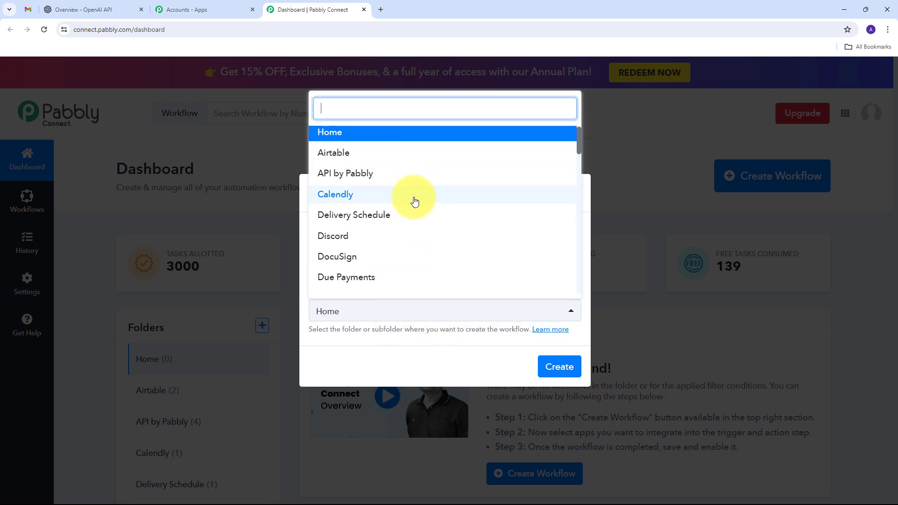
scroll(414, 199, down, 7)
scroll(414, 202, down, 7)
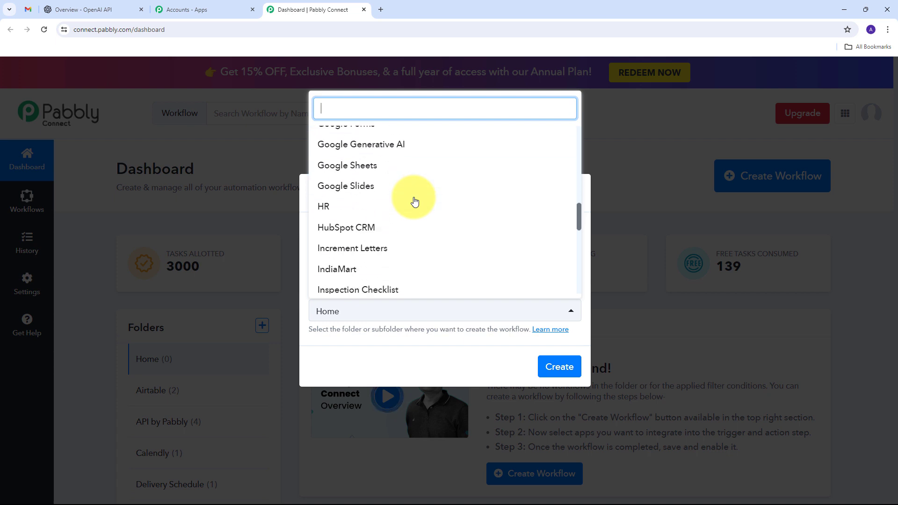
scroll(415, 200, down, 2)
scroll(419, 208, up, 10)
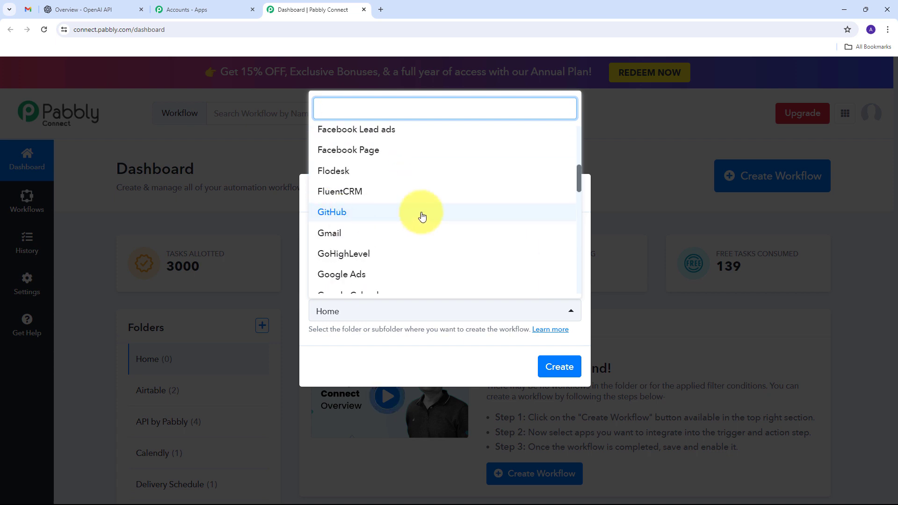
click(339, 234)
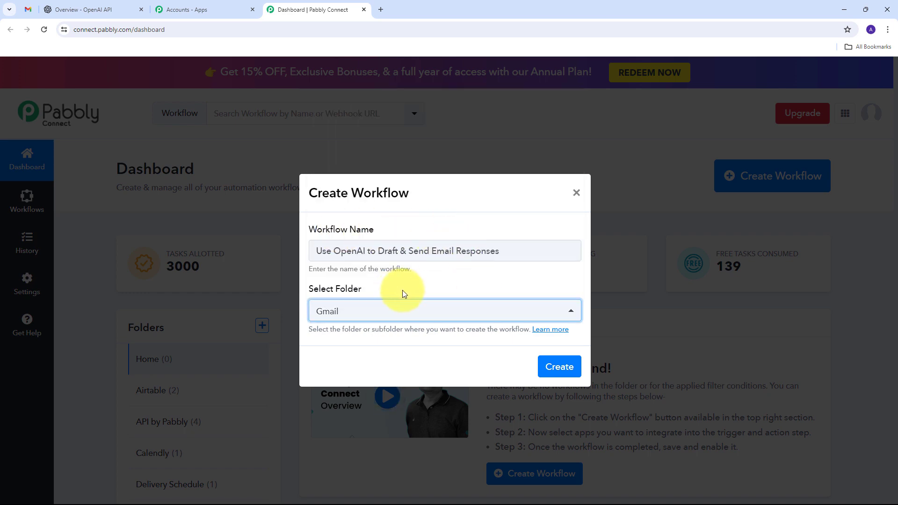
click(559, 367)
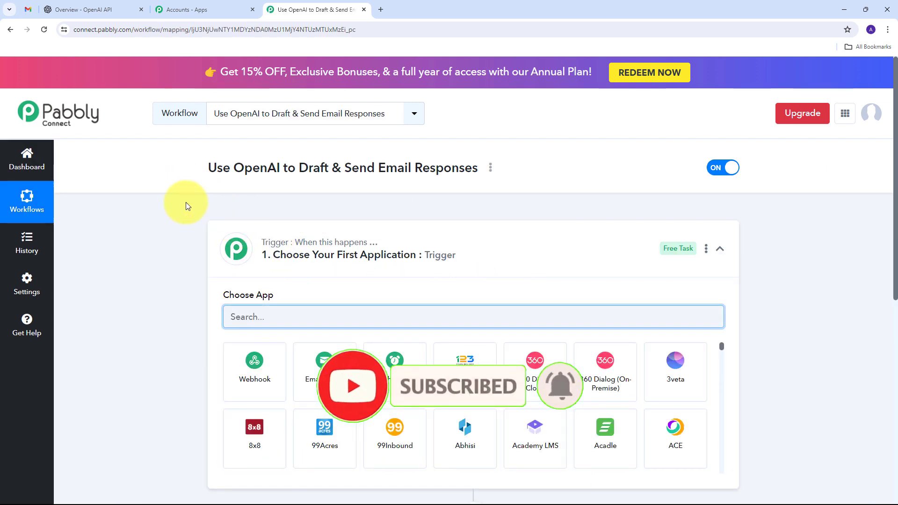
- Choose Email Parser by Pabbly as the workflow's trigger application
scroll(170, 204, down, 1)
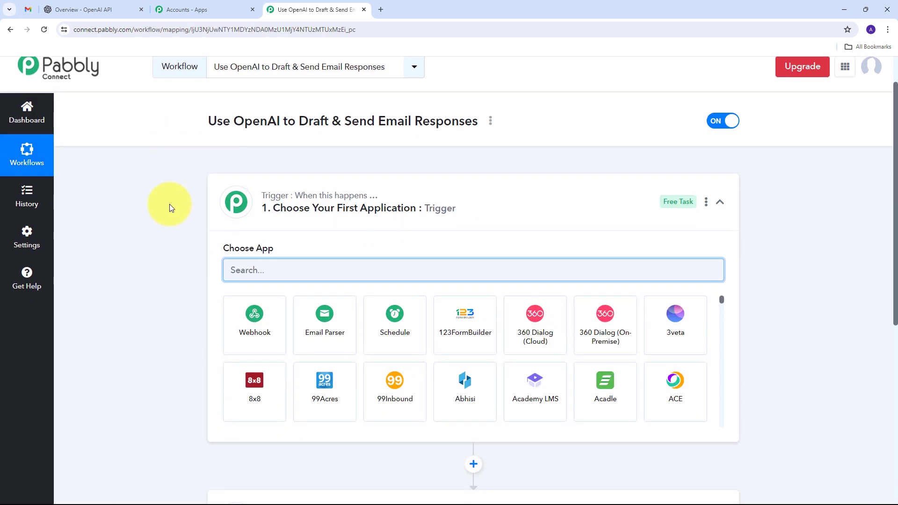
scroll(169, 204, down, 2)
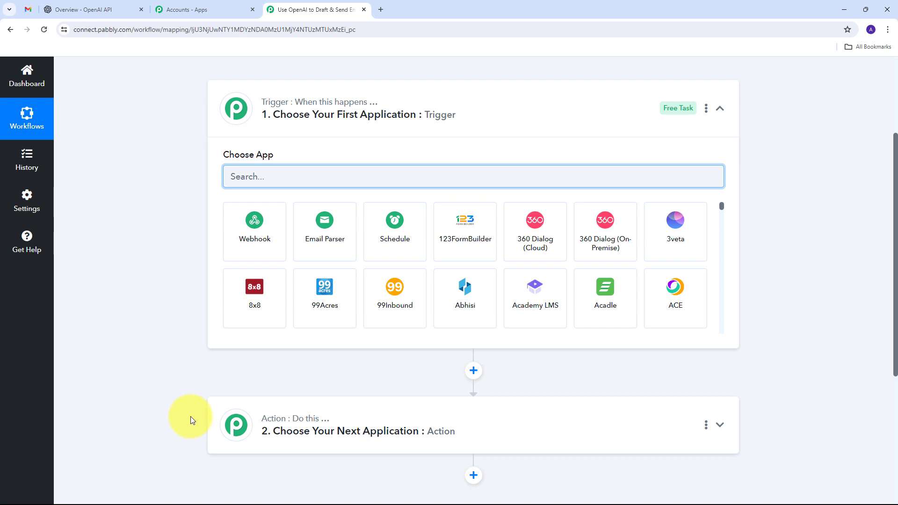
mouse_move(311, 116)
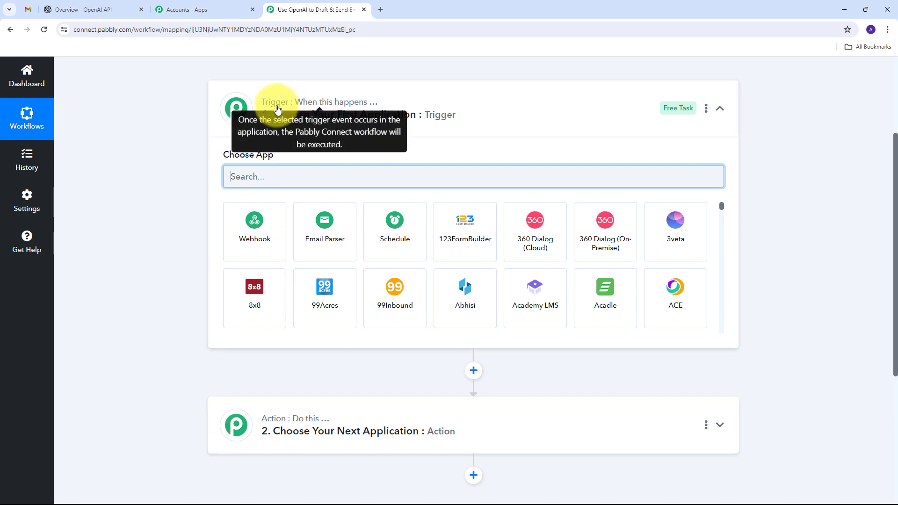
mouse_move(271, 427)
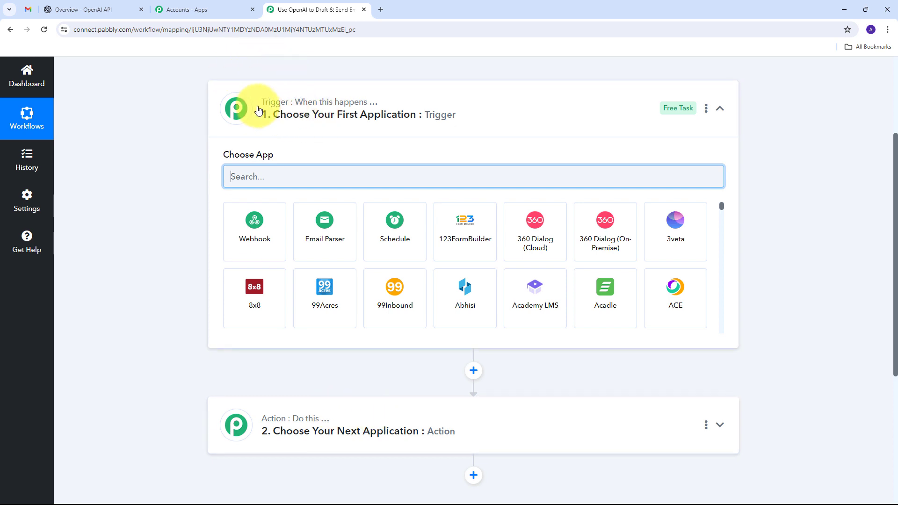
mouse_move(262, 98)
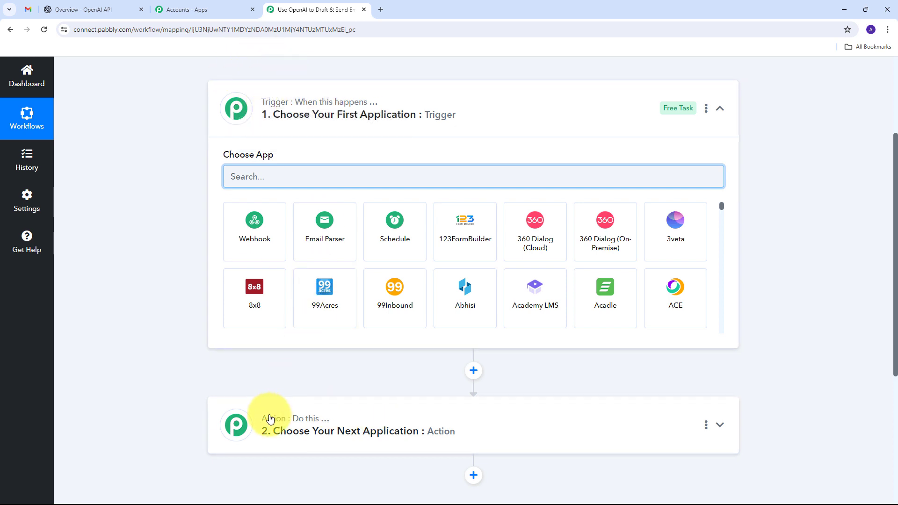
mouse_move(297, 419)
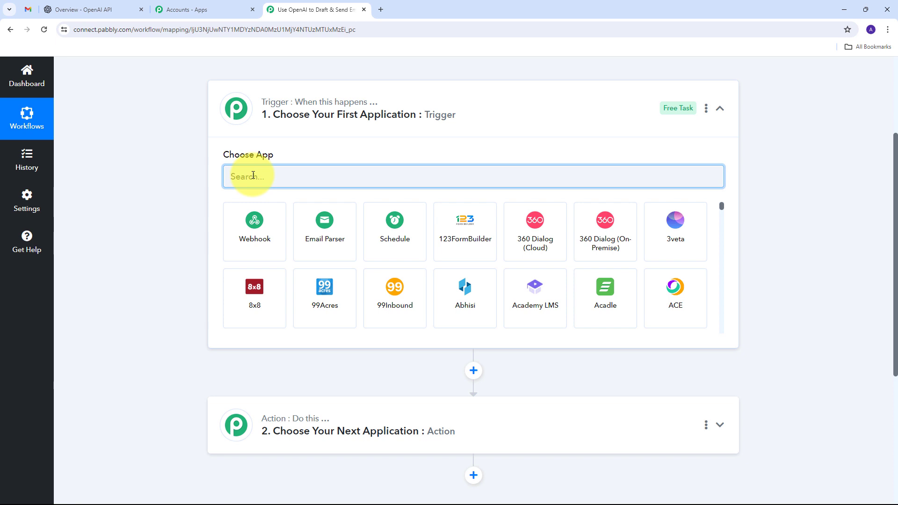
click(325, 233)
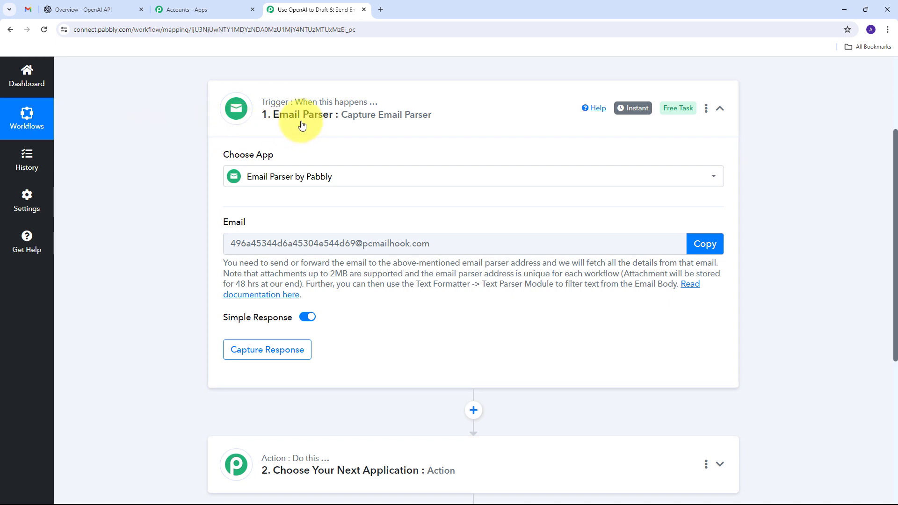
- Copy the email parser address generated for the workflow's trigger
double_click(306, 152)
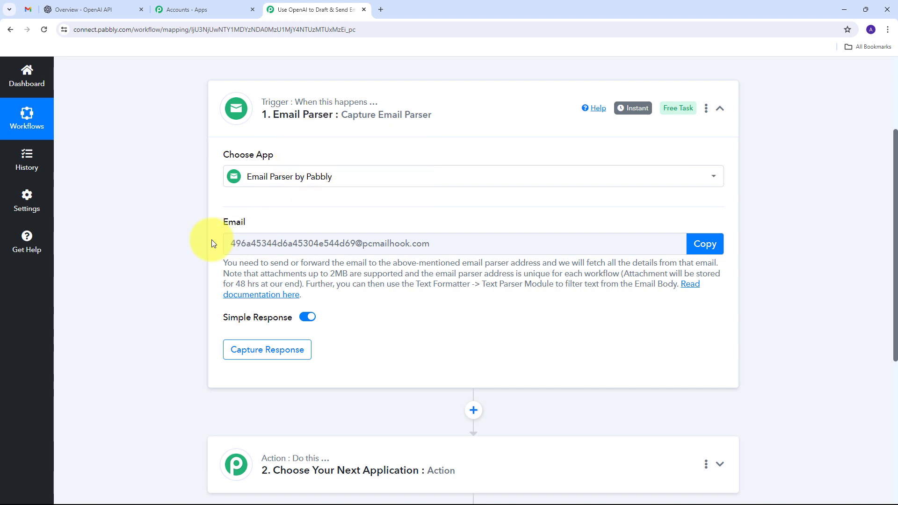
drag(227, 244, 441, 246)
key(ctrl+c)
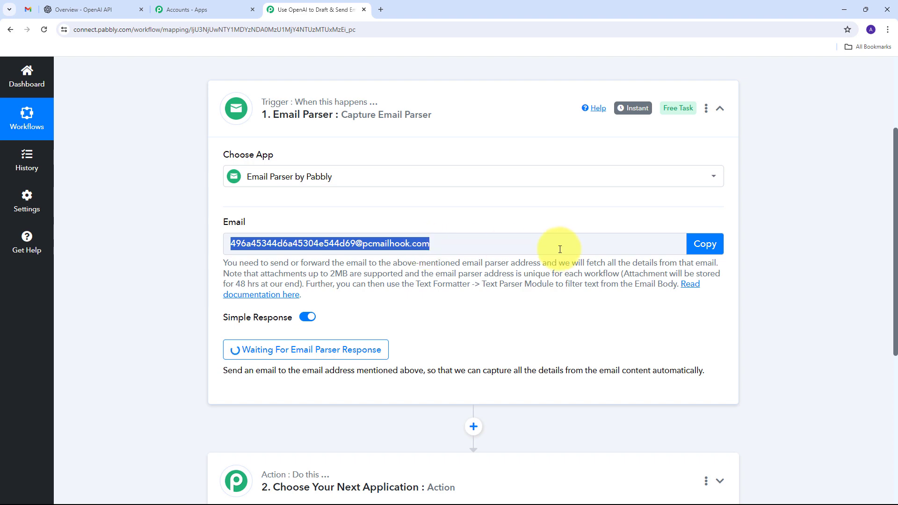
click(704, 247)
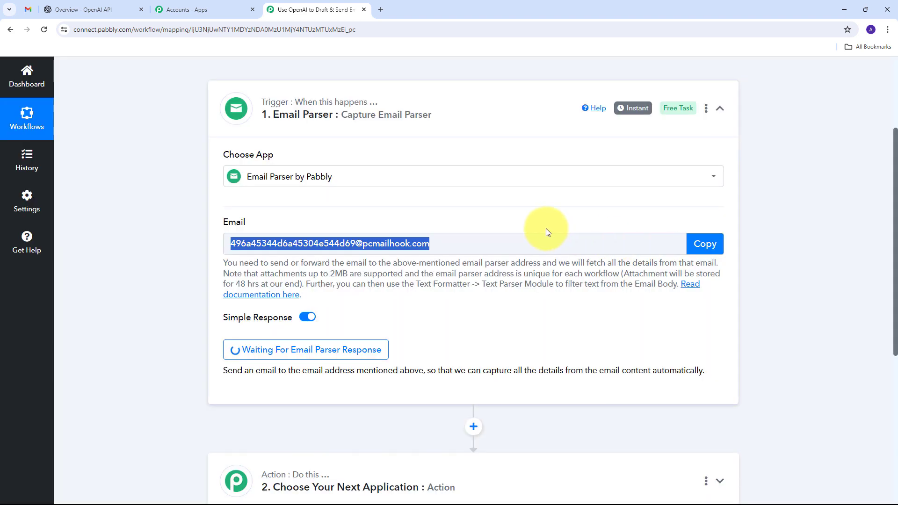
- Switch to Gmail and open the Forwarding and POP/IMAP section of the full settings
click(28, 10)
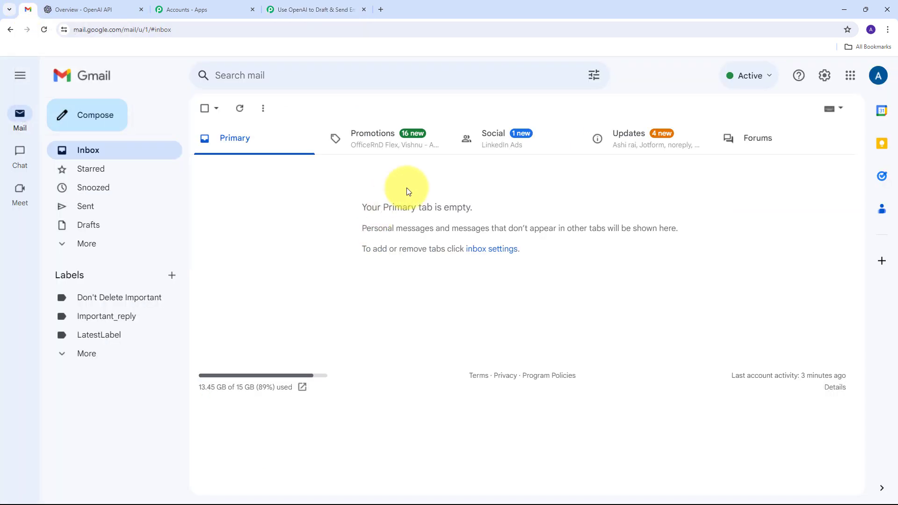
click(823, 81)
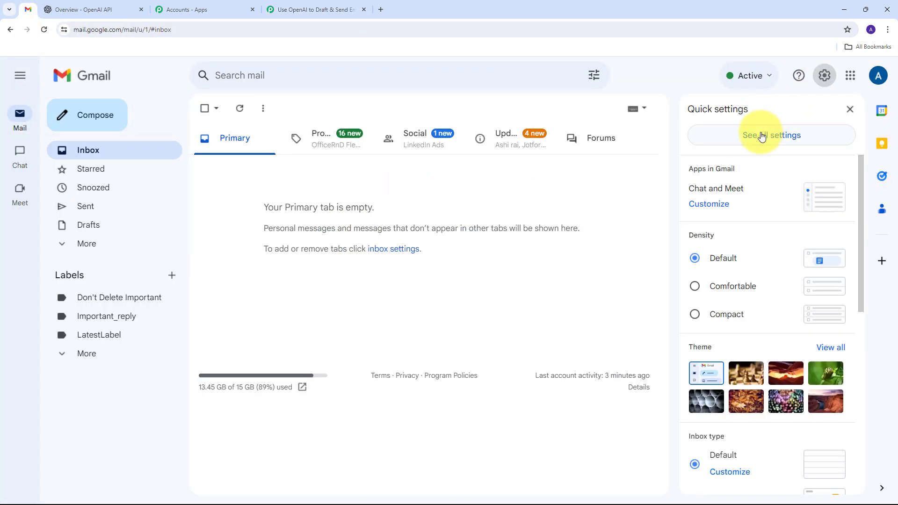
click(762, 137)
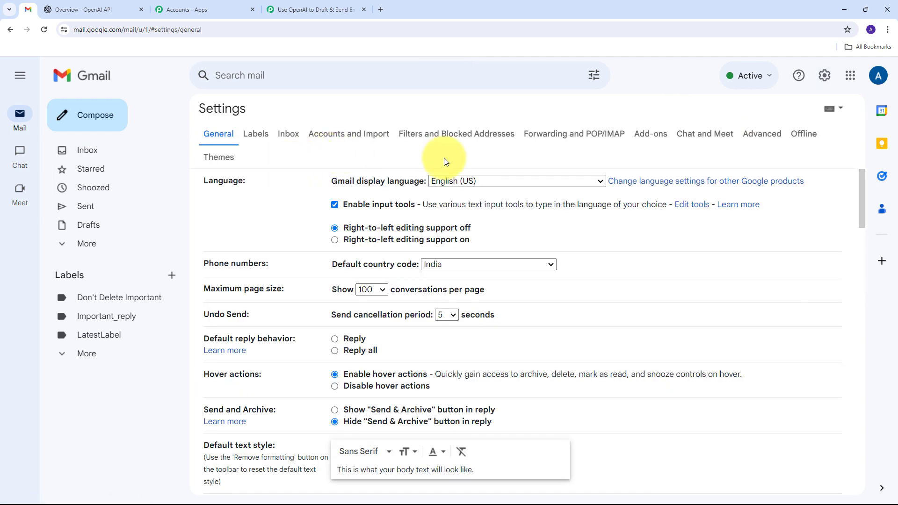
click(575, 139)
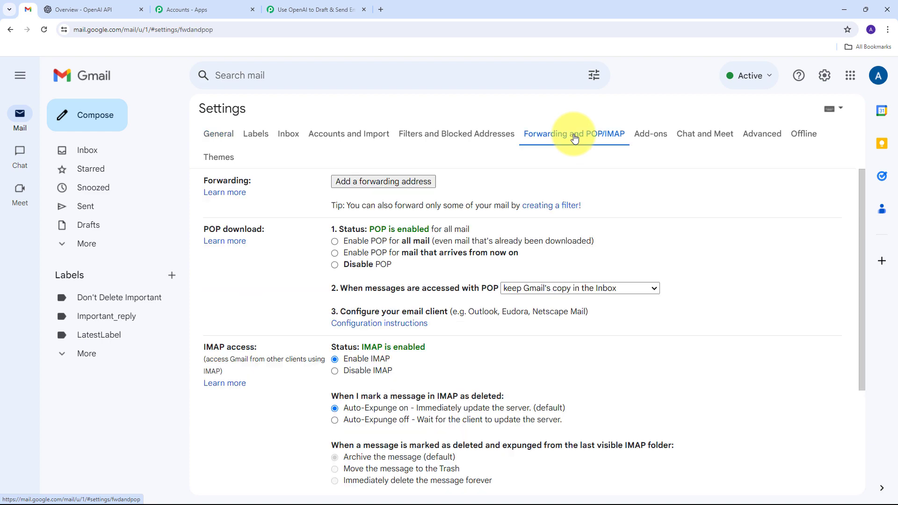
- Add the copied email parser address as a new forwarding address and proceed with the forwarding request
click(375, 184)
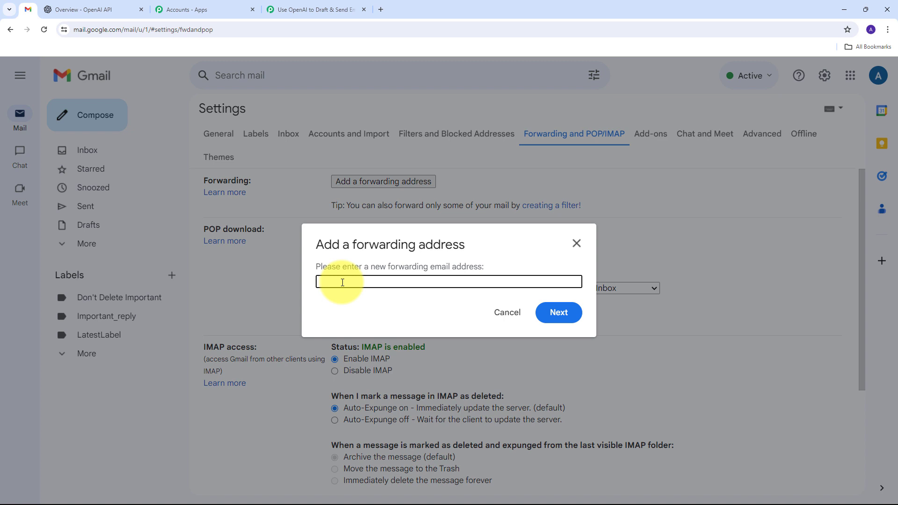
key(ctrl+v)
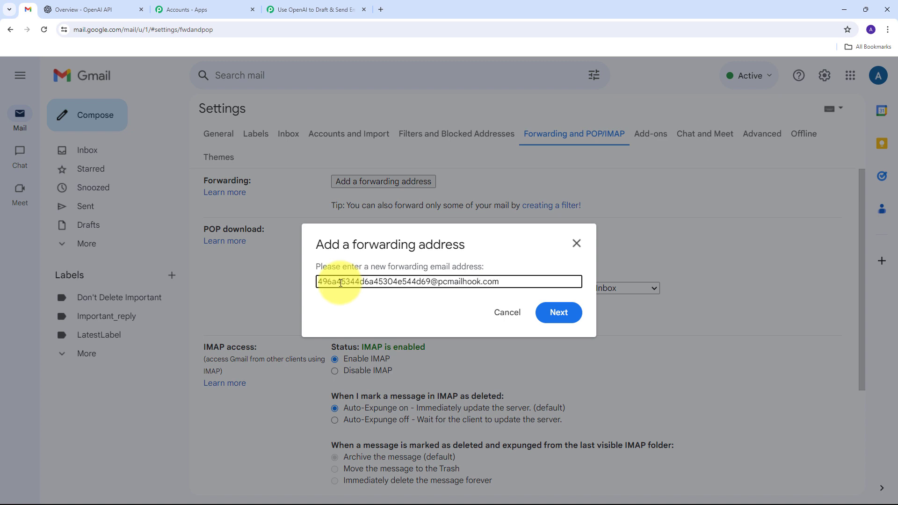
click(560, 315)
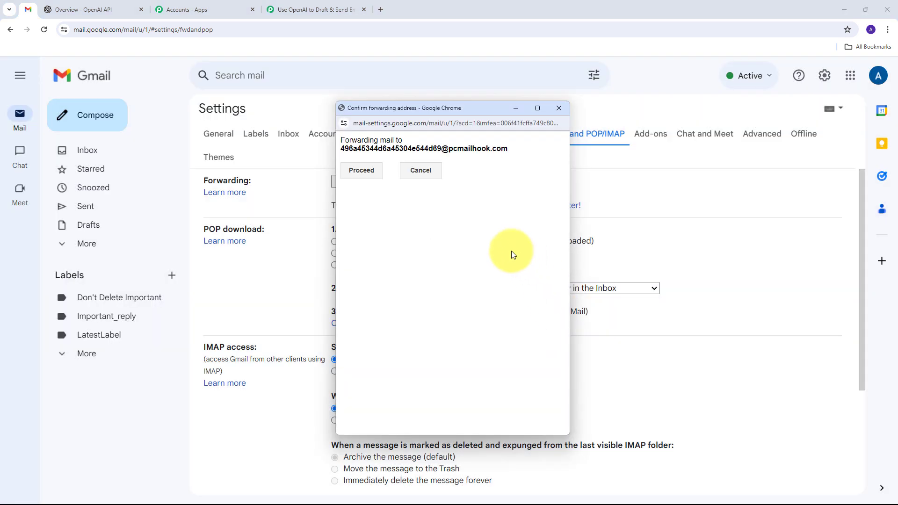
click(364, 175)
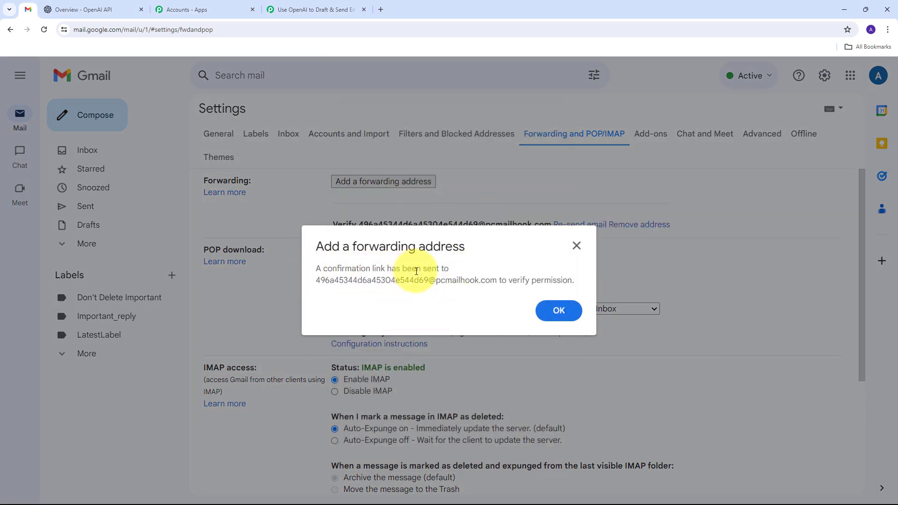
drag(317, 281, 498, 287)
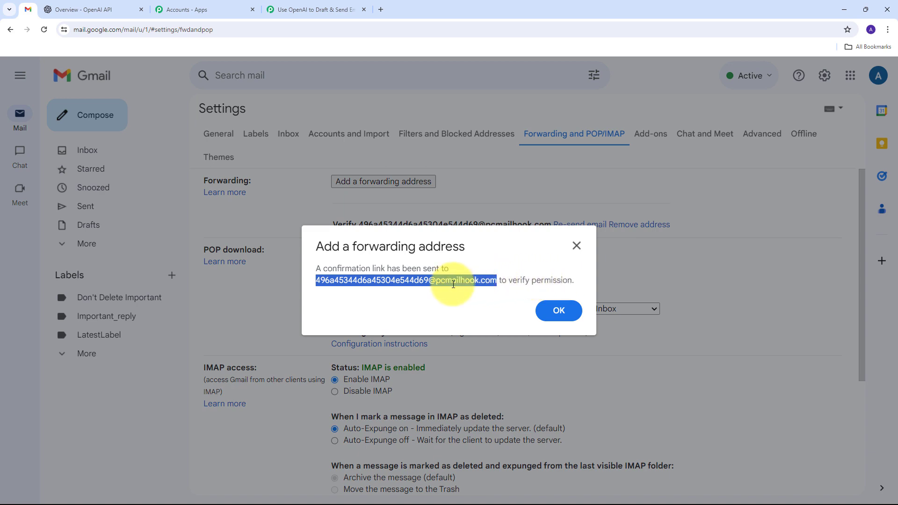
- Dismiss the forwarding notice, switch to Pabbly Connect, and select the confirmation link in the captured response's Body Text for copying
click(559, 311)
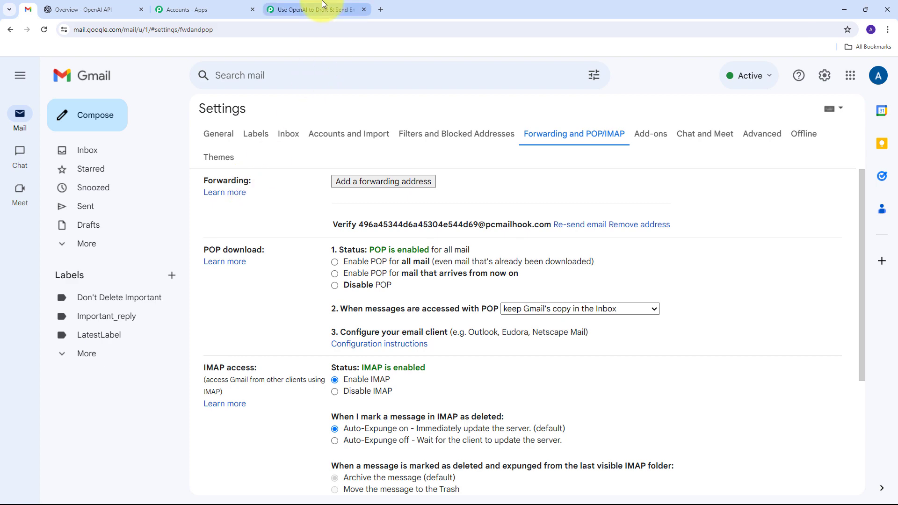
click(300, 9)
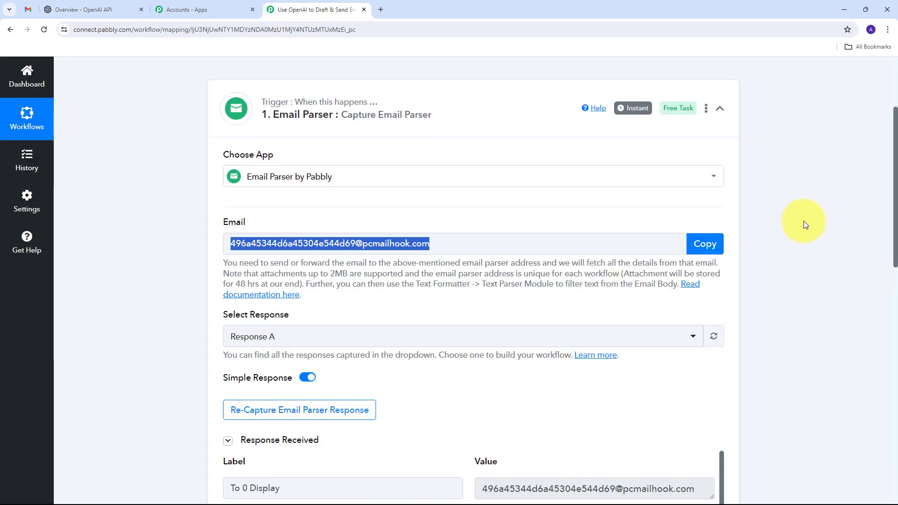
scroll(804, 221, down, 5)
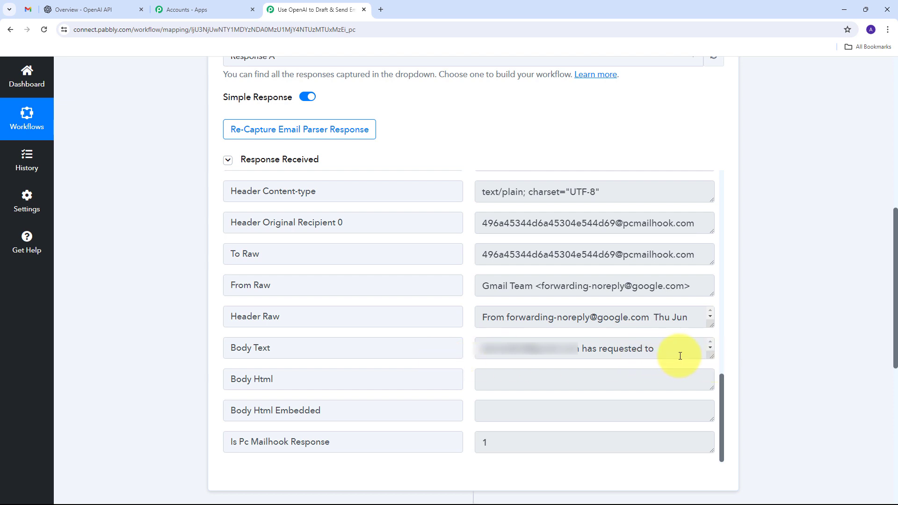
click(711, 357)
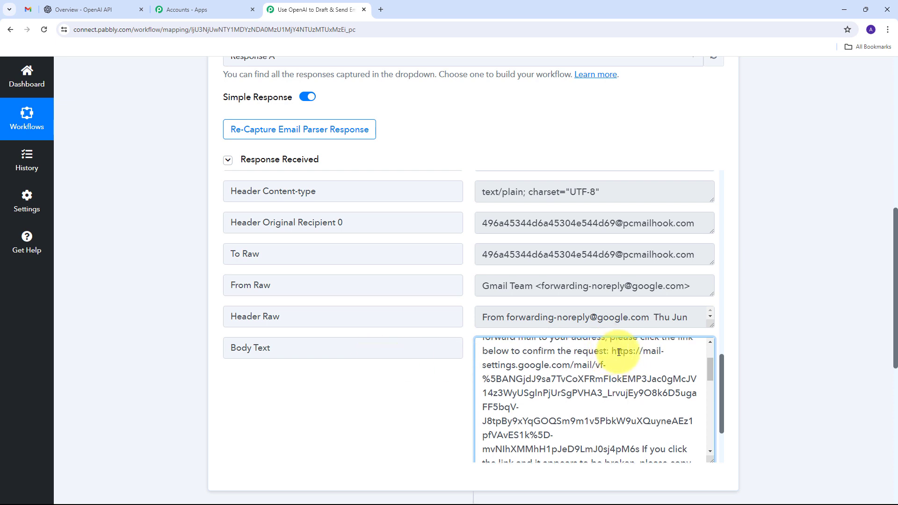
drag(612, 351, 639, 450)
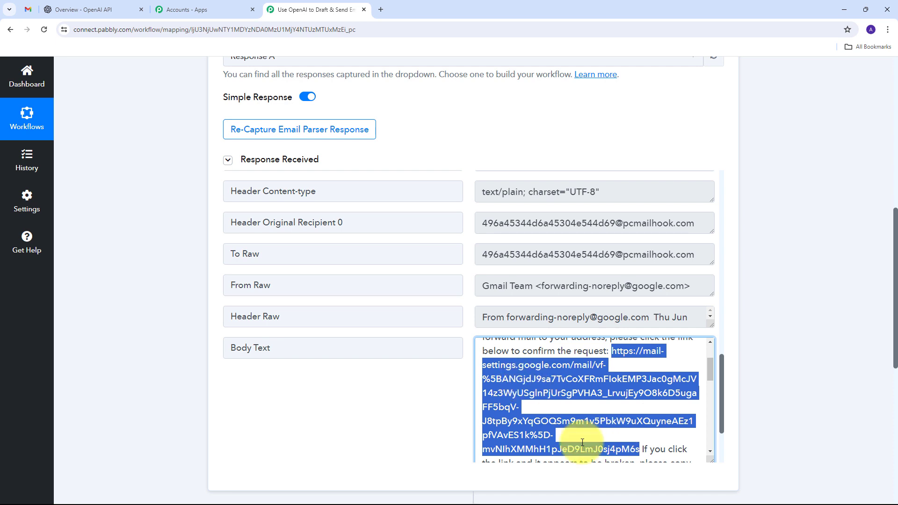
- Open the copied confirmation link in a new browser tab and confirm mail forwarding to the email parser address
click(380, 10)
key(ctrl+v)
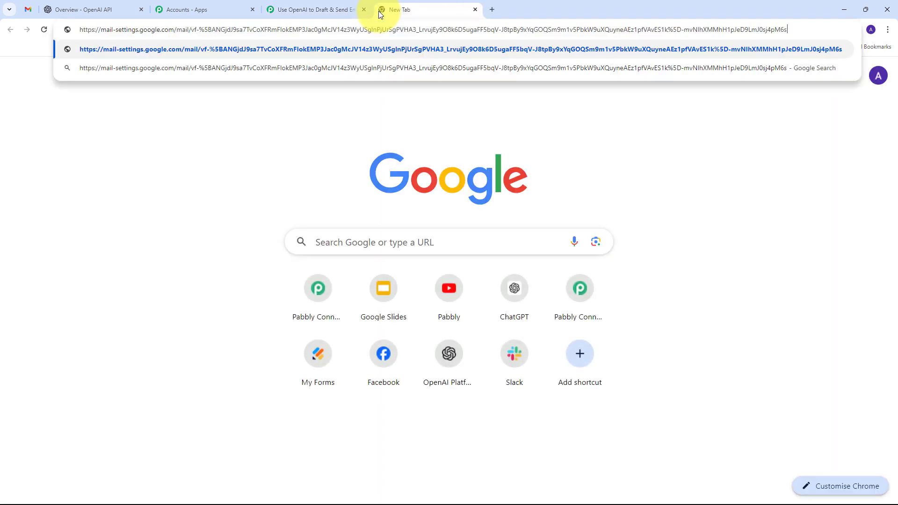
key(Return)
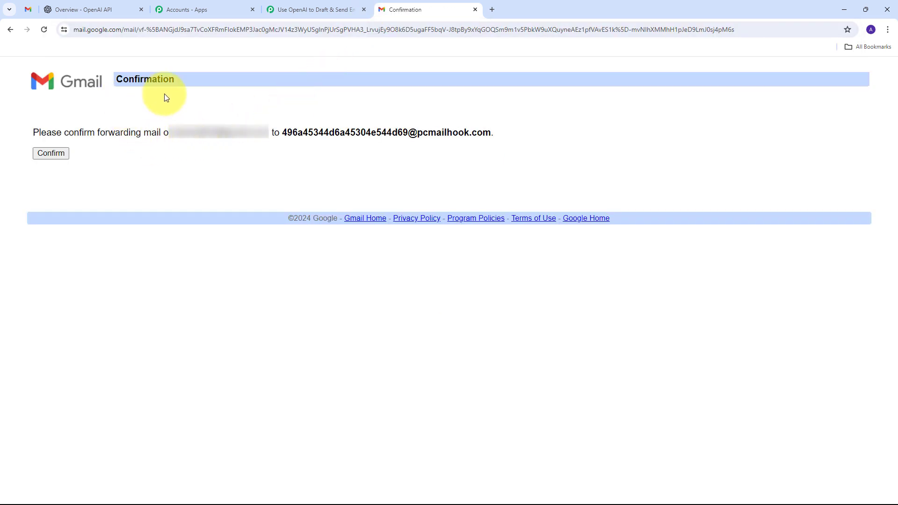
click(52, 157)
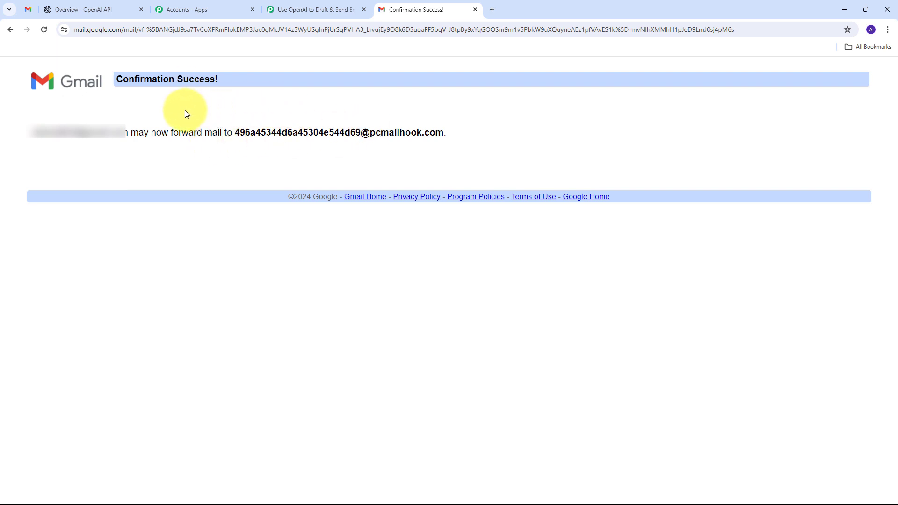
- Switch to Gmail, reload the forwarding settings, enable forwarding a copy of incoming mail to the parser address, and save the changes
click(26, 12)
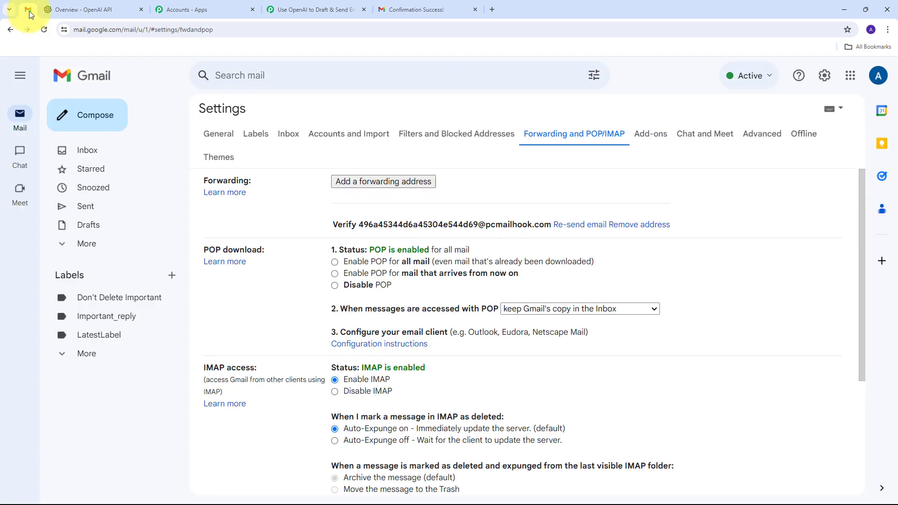
click(44, 31)
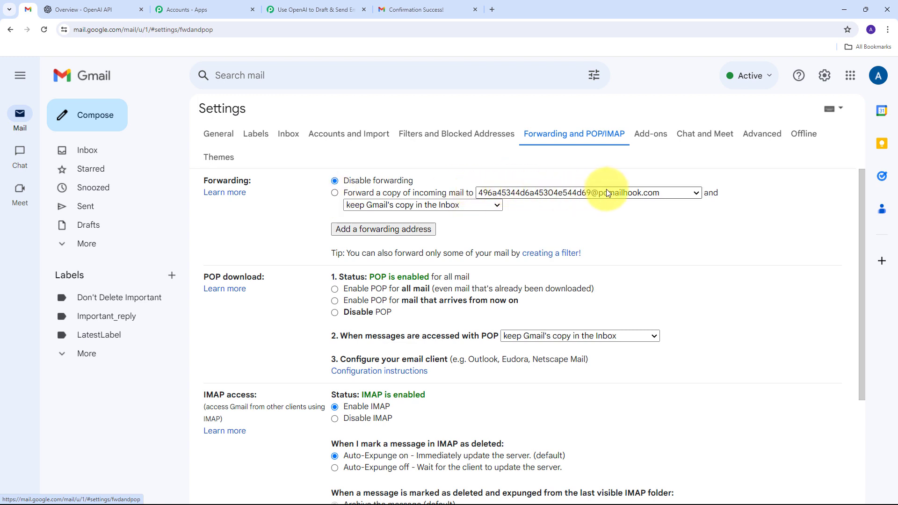
click(336, 192)
scroll(468, 197, down, 1)
scroll(468, 197, down, 3)
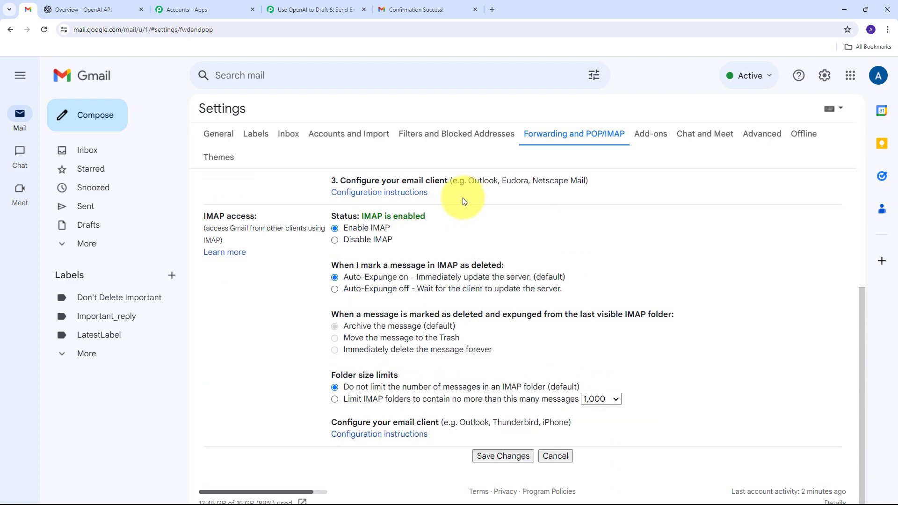
click(508, 456)
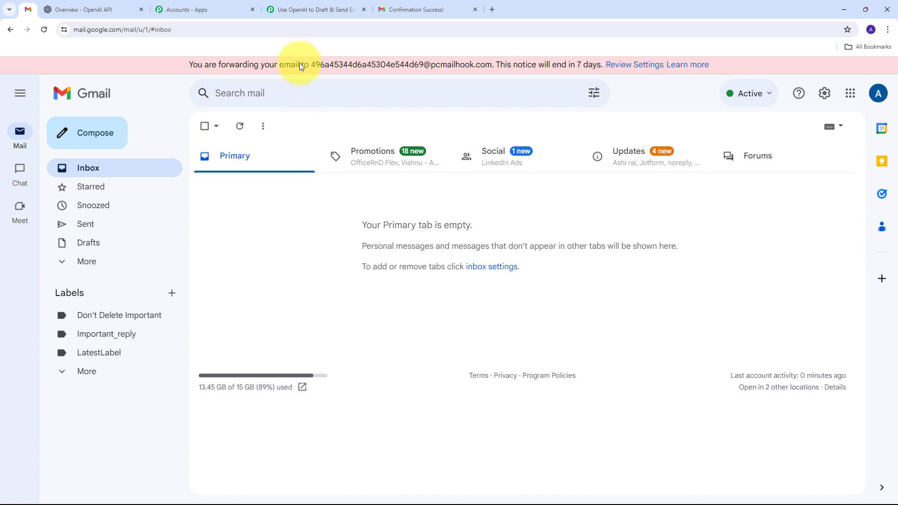
- Switch back to the Pabbly Connect workflow and recapture the Email Parser trigger's response
click(304, 7)
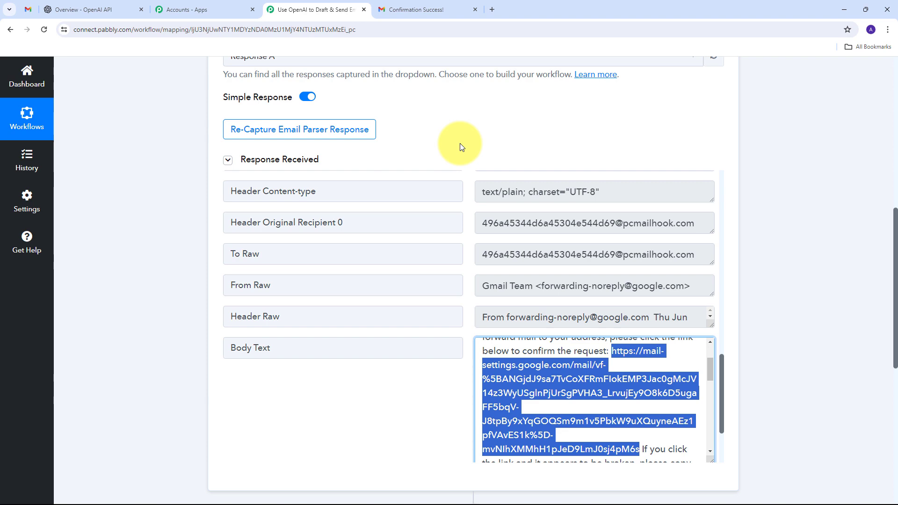
click(306, 135)
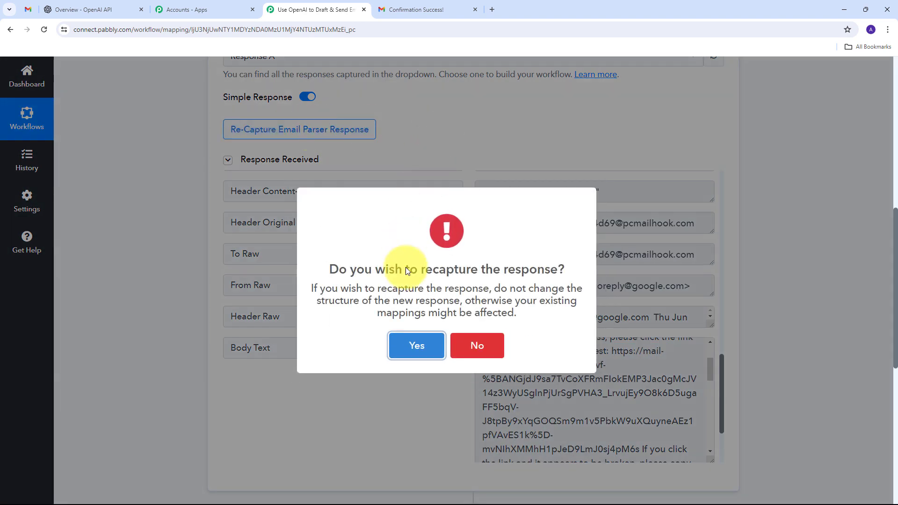
click(415, 345)
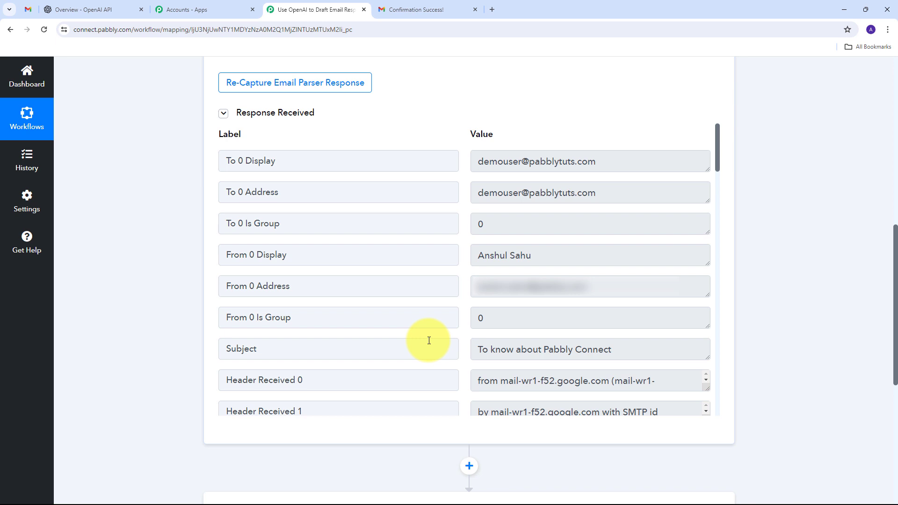
- Compare the "To know about Pabbly Connect" email in Gmail with the sender, subject and body text in the workflow's captured response
click(30, 8)
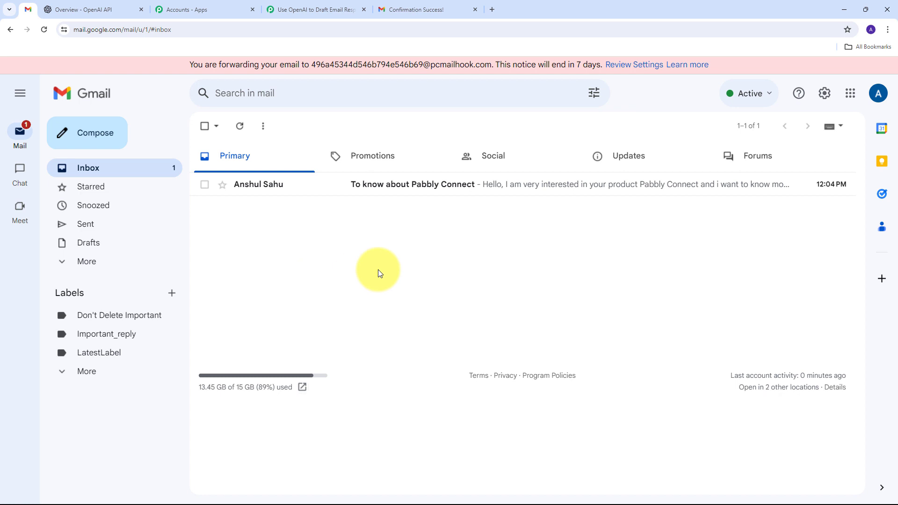
click(400, 189)
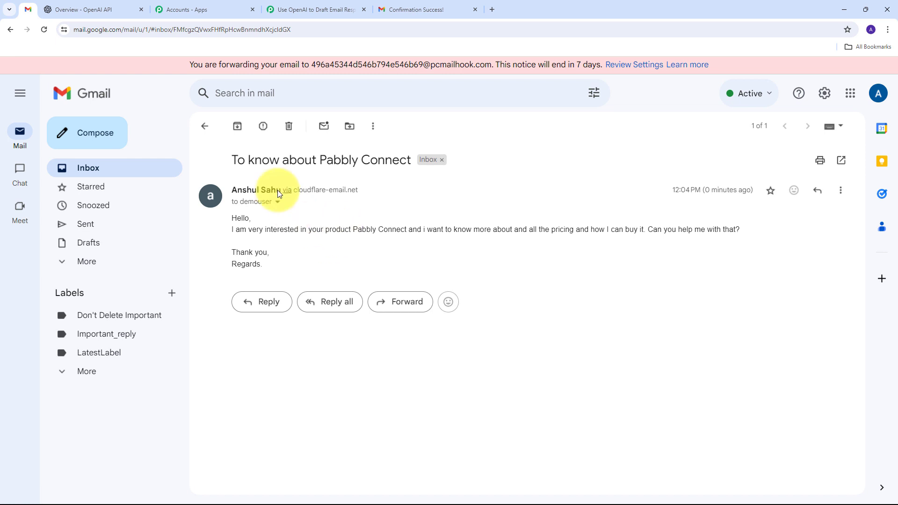
drag(235, 157, 411, 160)
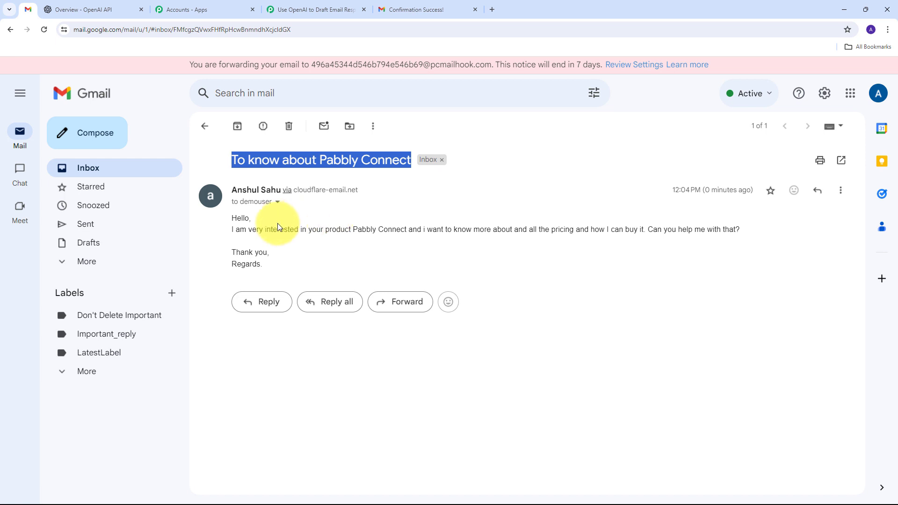
click(316, 11)
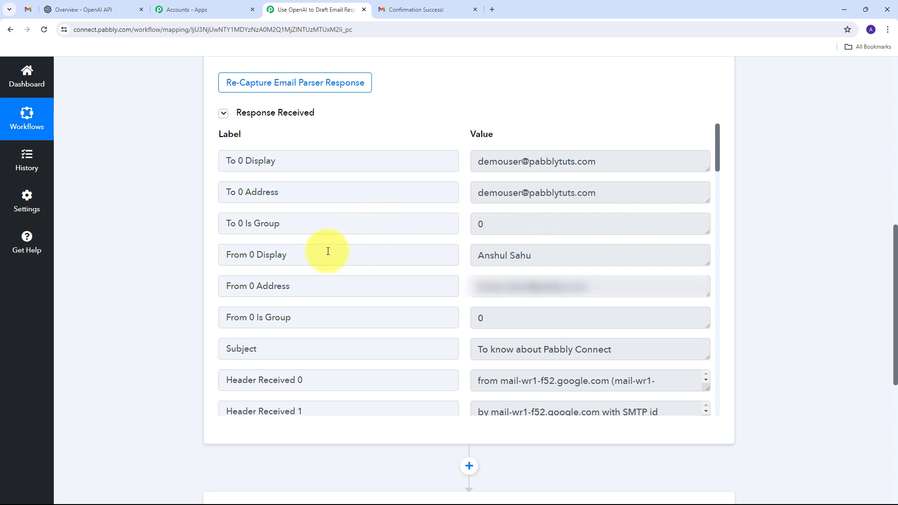
click(585, 256)
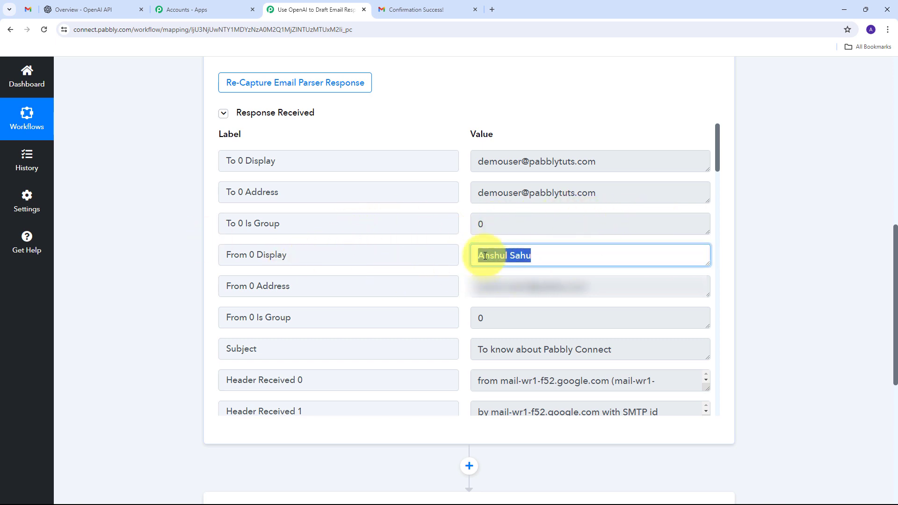
click(545, 351)
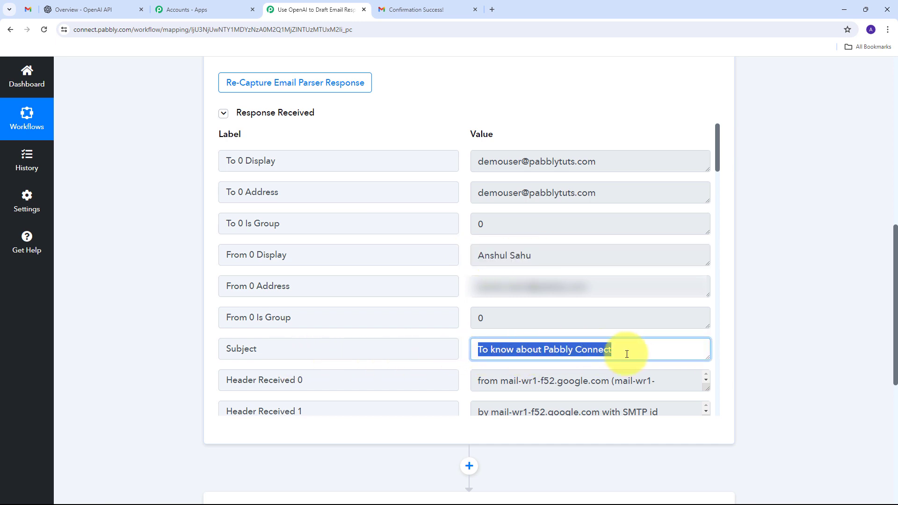
scroll(697, 286, down, 10)
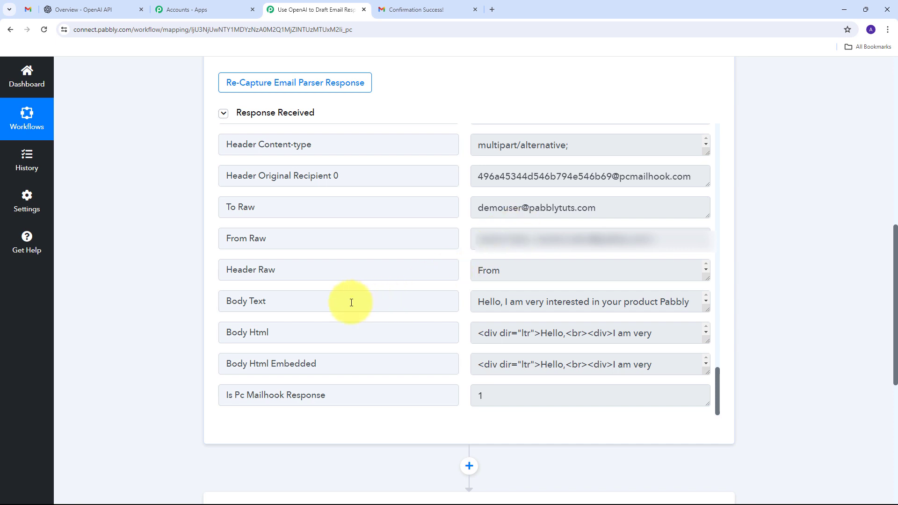
drag(706, 307, 708, 387)
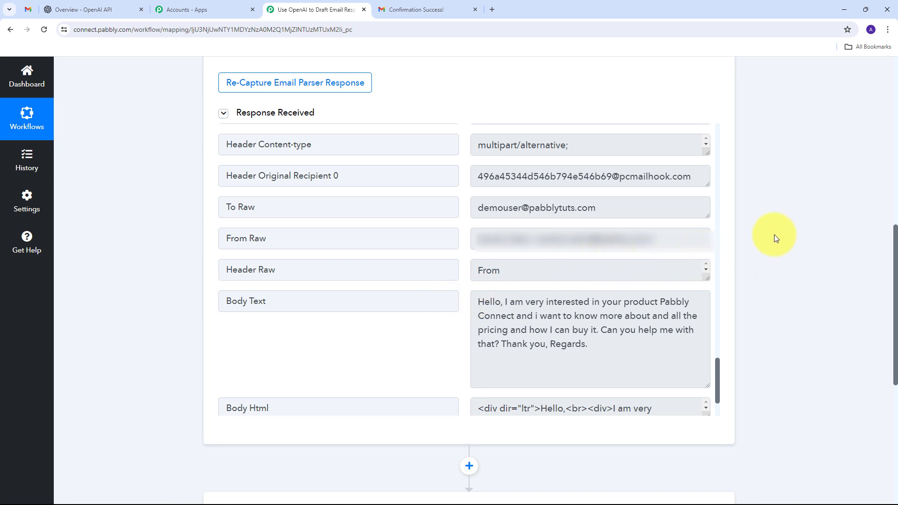
- Set the workflow's second step to OpenAI (ChatGPT, DALL-E, Whisper) with ChatGPT as the action event
scroll(762, 193, down, 7)
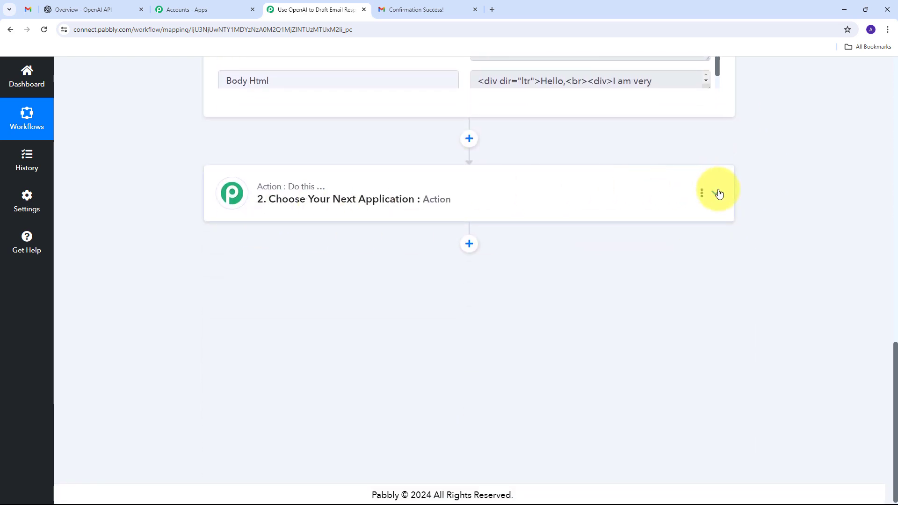
click(719, 194)
click(253, 257)
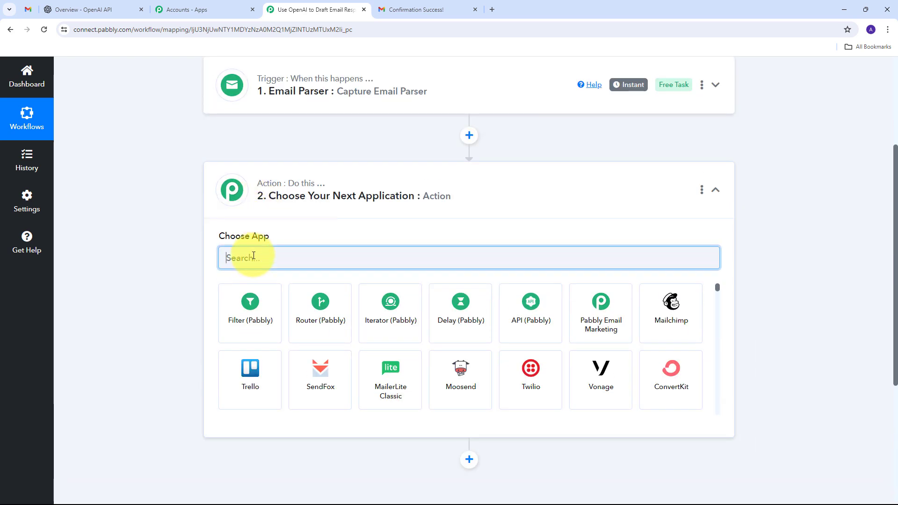
text(Ope)
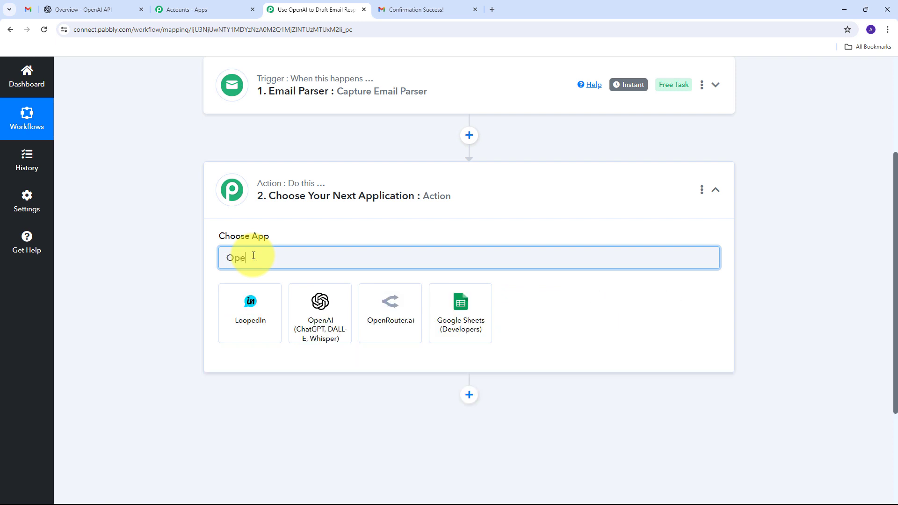
text(nAi)
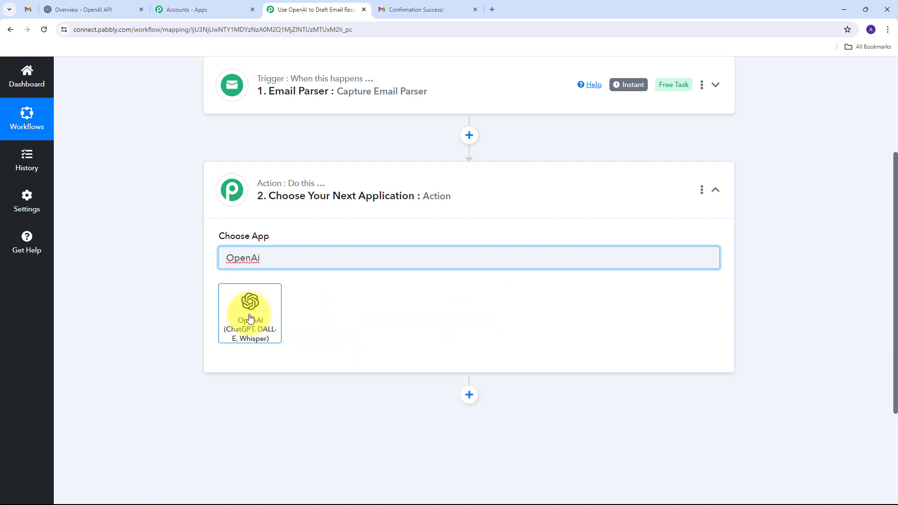
click(251, 314)
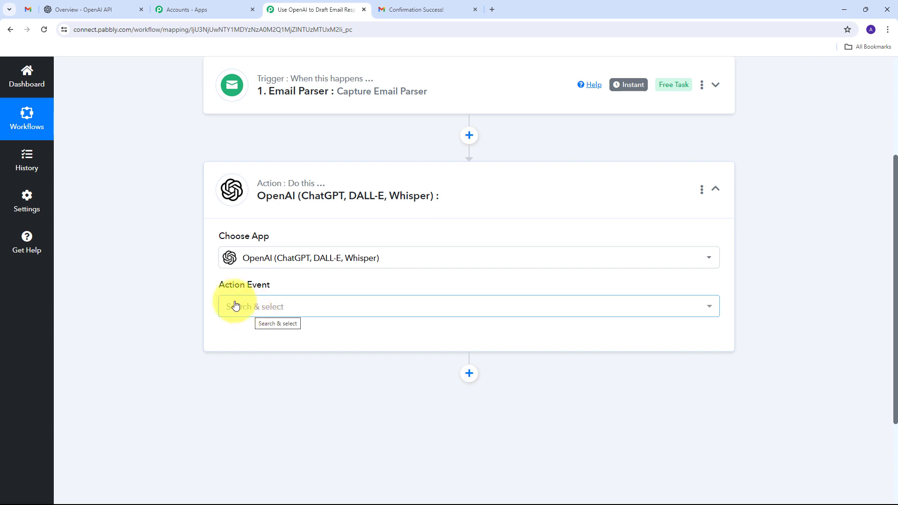
click(508, 308)
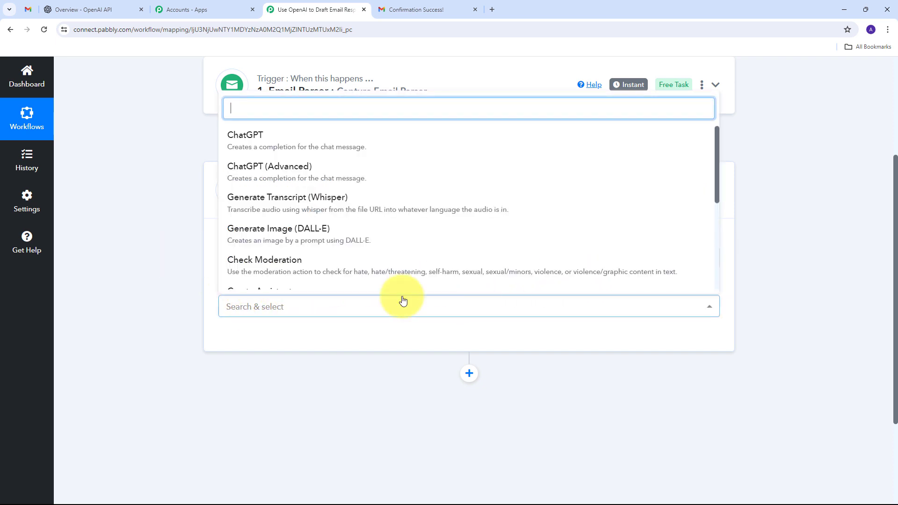
click(271, 142)
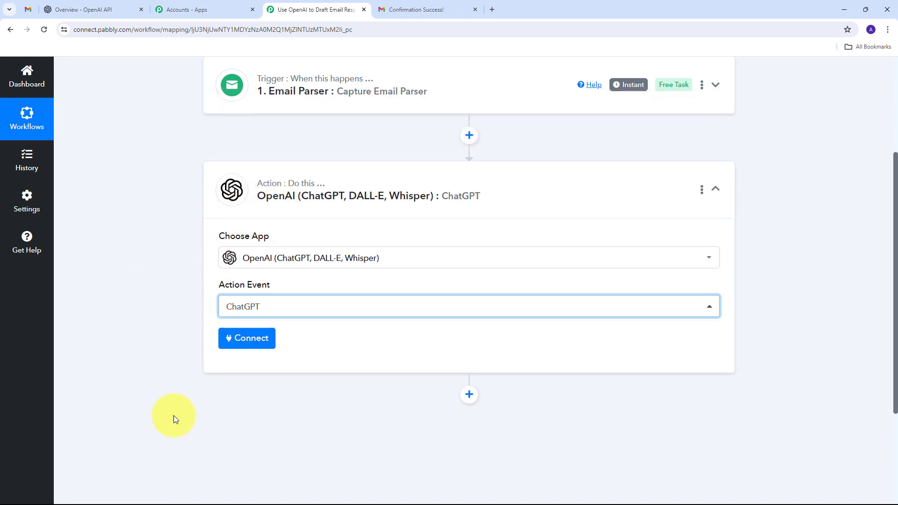
- Start adding a new OpenAI connection for the action and open the linked OpenAI API keys page
click(250, 338)
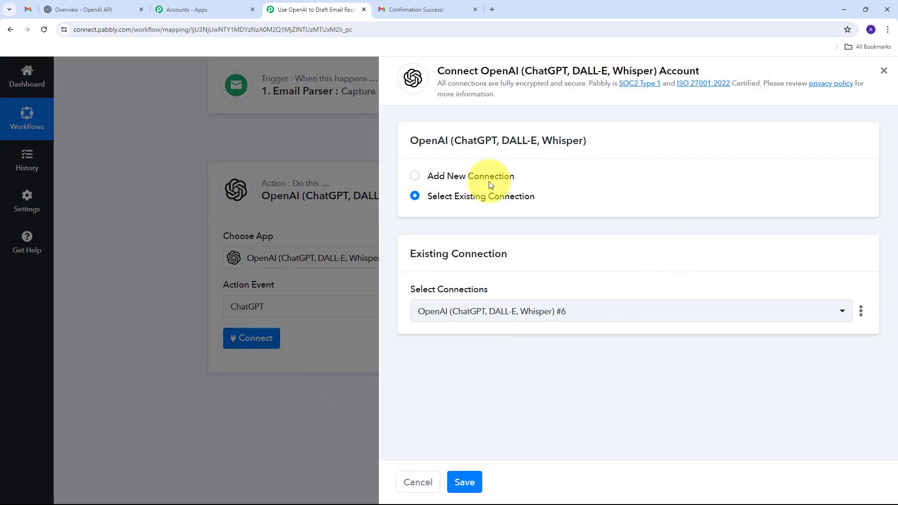
click(448, 176)
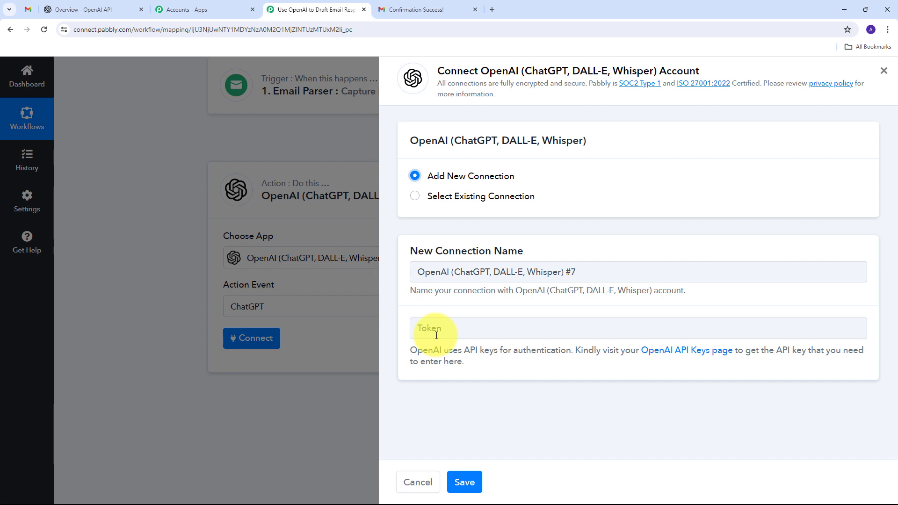
click(665, 356)
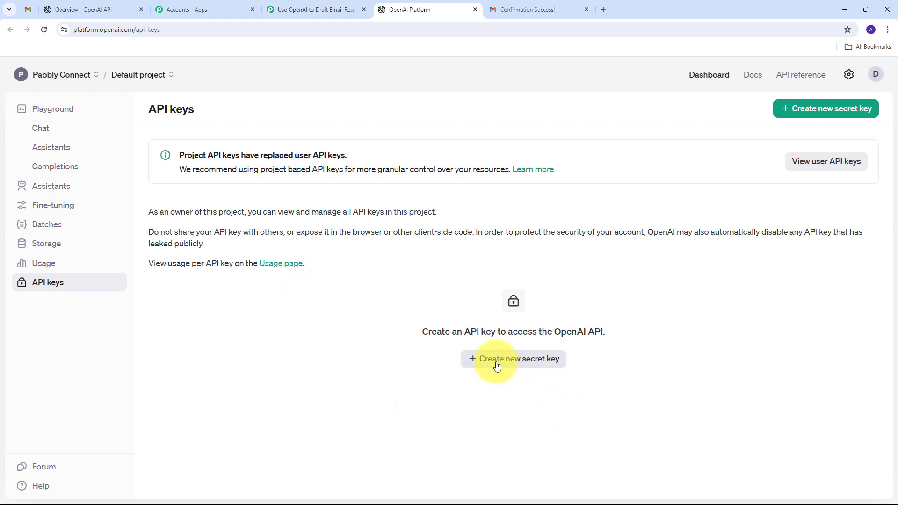
- Create a new OpenAI secret key named "Draft Email" in the default project with all permissions
click(525, 362)
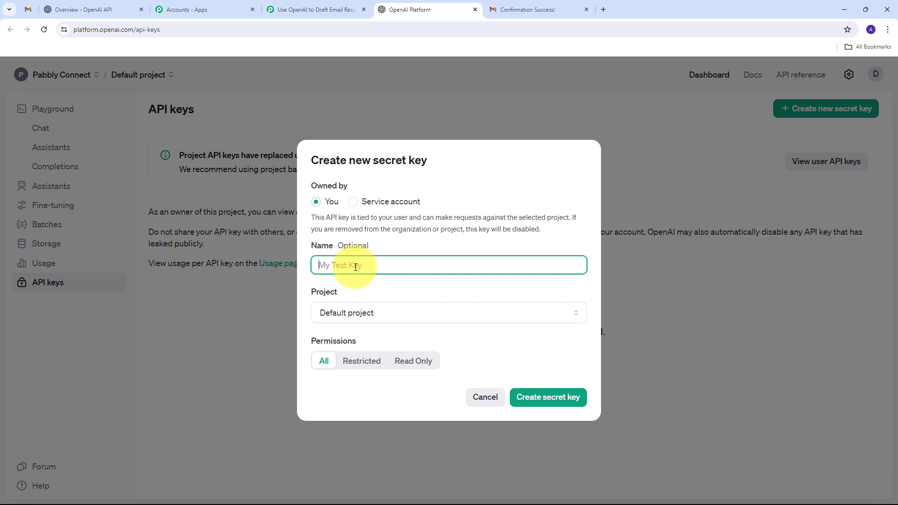
text(Draft Email)
click(545, 402)
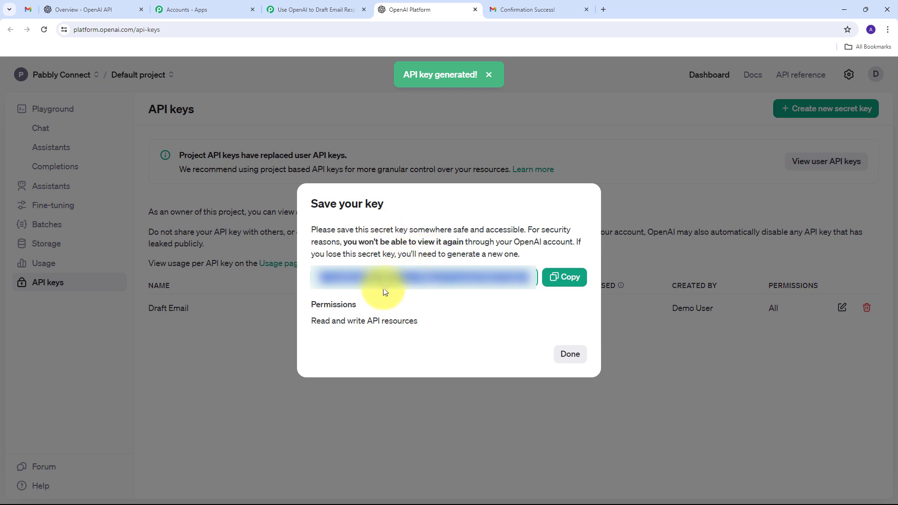
- Copy the new OpenAI secret key, enter it as the API key of the new Pabbly Connect OpenAI connection and save
click(564, 281)
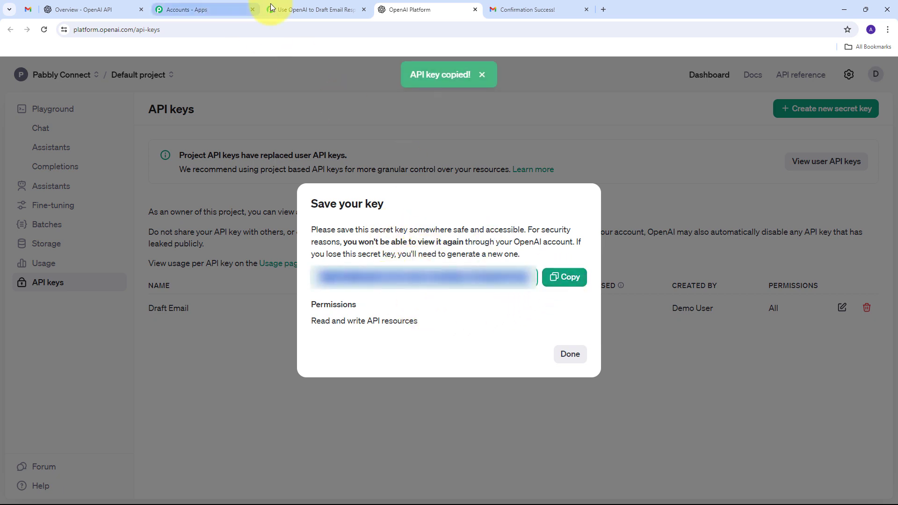
click(304, 9)
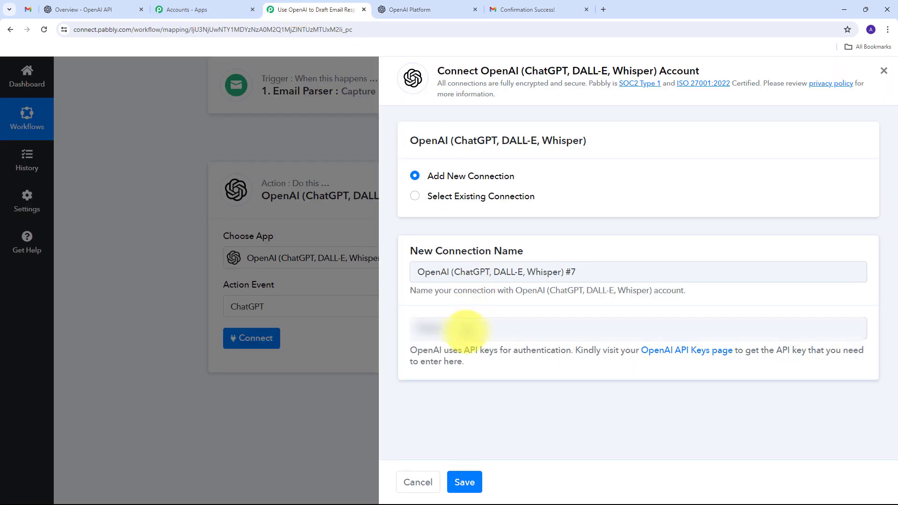
click(466, 329)
key(ctrl+v)
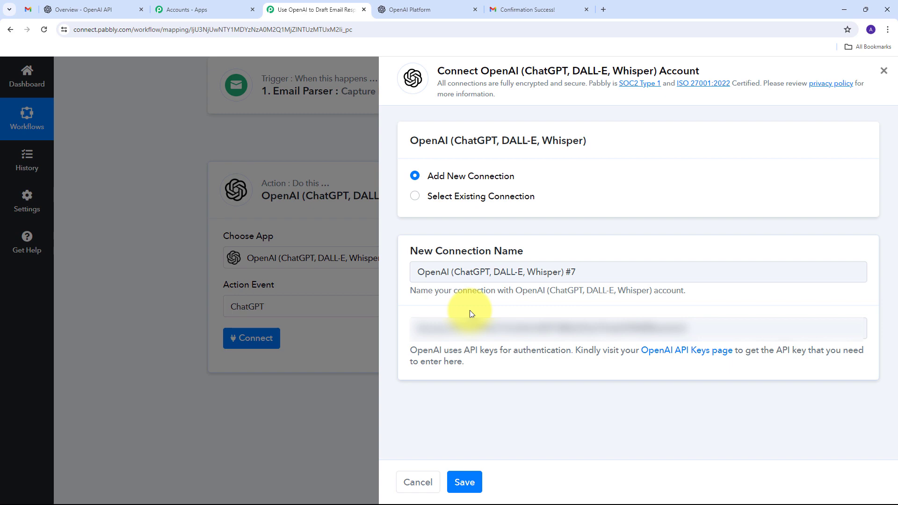
click(465, 482)
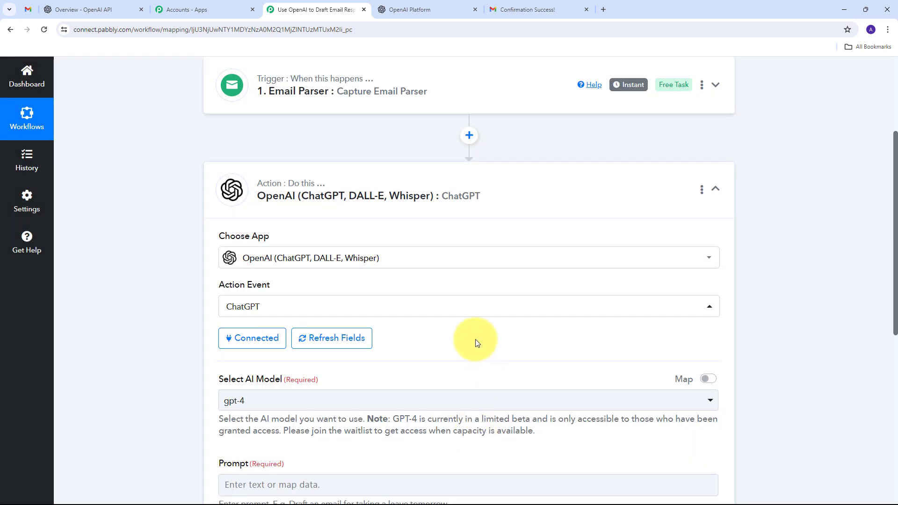
- Choose gpt-4 as the AI model for the ChatGPT action
scroll(476, 339, down, 1)
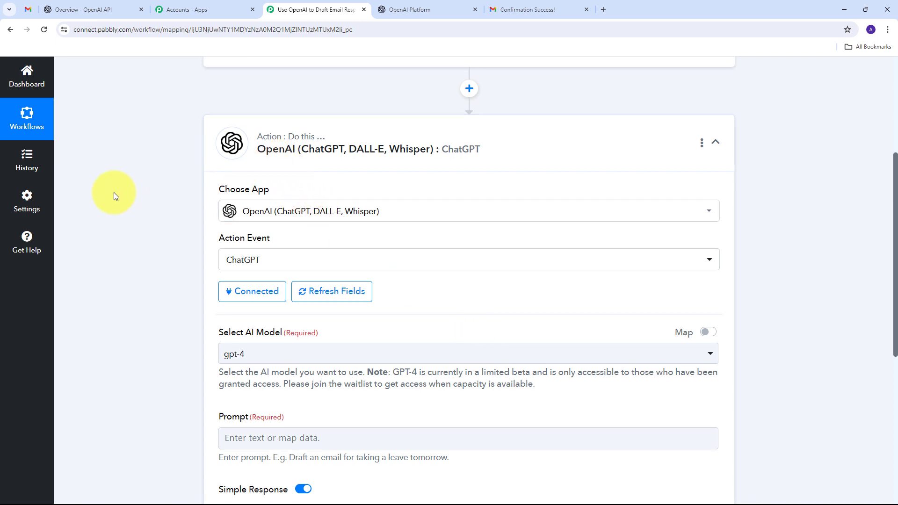
scroll(160, 201, down, 3)
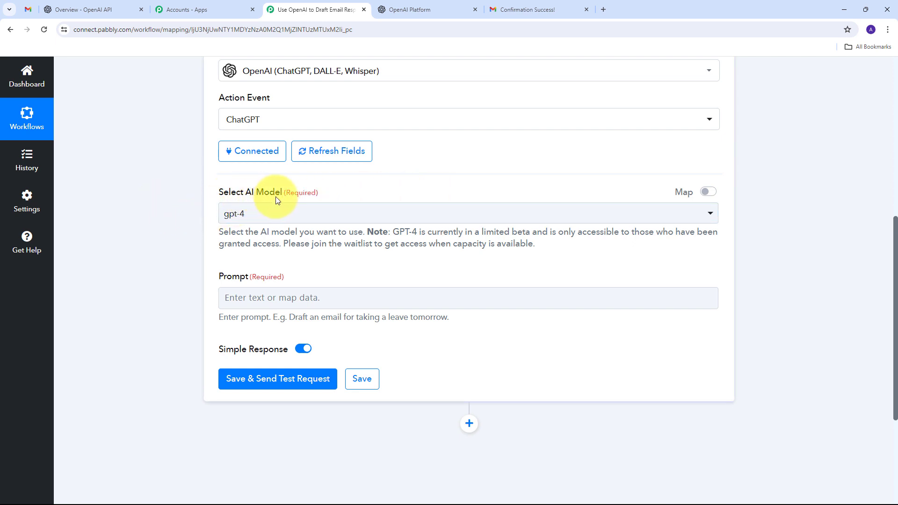
click(457, 213)
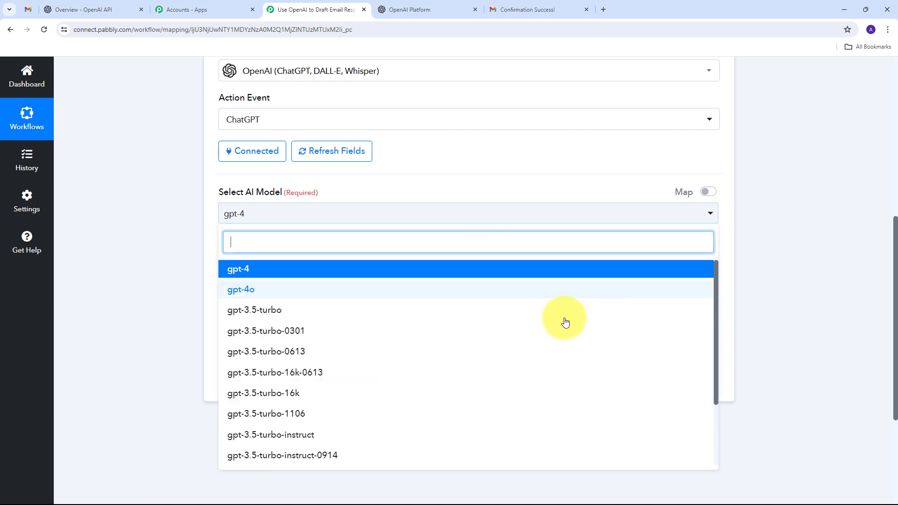
scroll(329, 290, down, 2)
scroll(331, 295, up, 2)
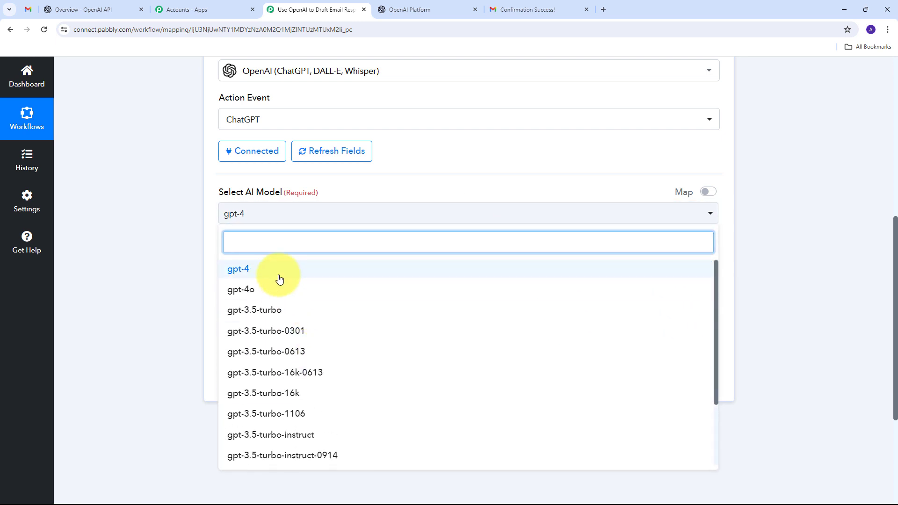
click(246, 271)
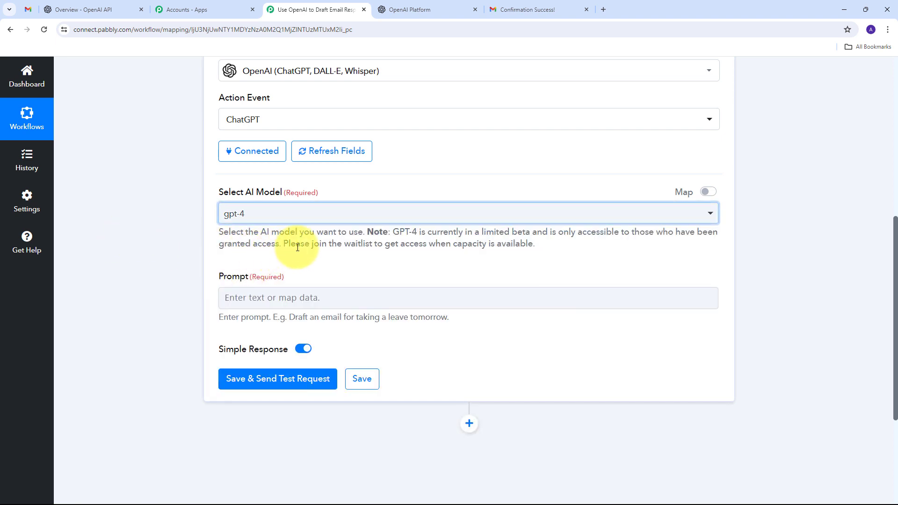
- Enter a prompt requesting personal replies with subjects for customer emails as Team Pabbly, without other personal details, plus Customer Name, Email Subject and Email Body lines
scroll(298, 247, down, 2)
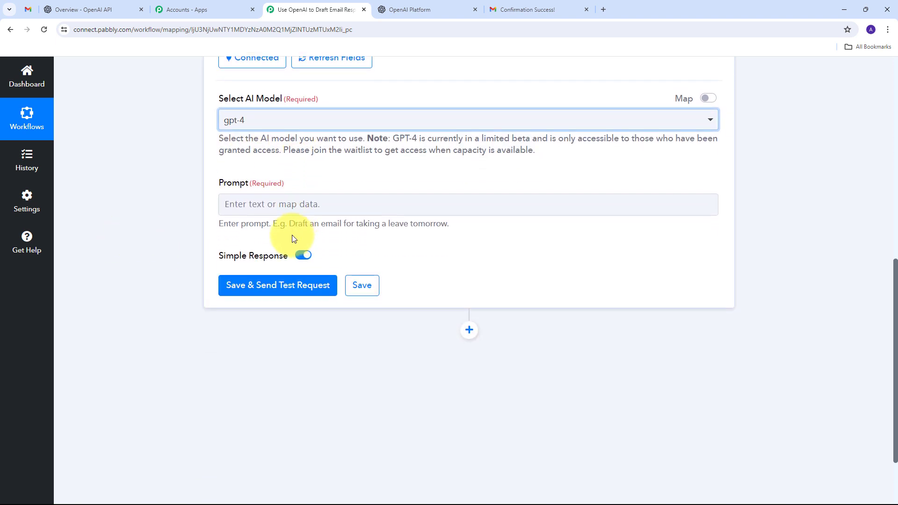
click(258, 204)
key(ctrl+v)
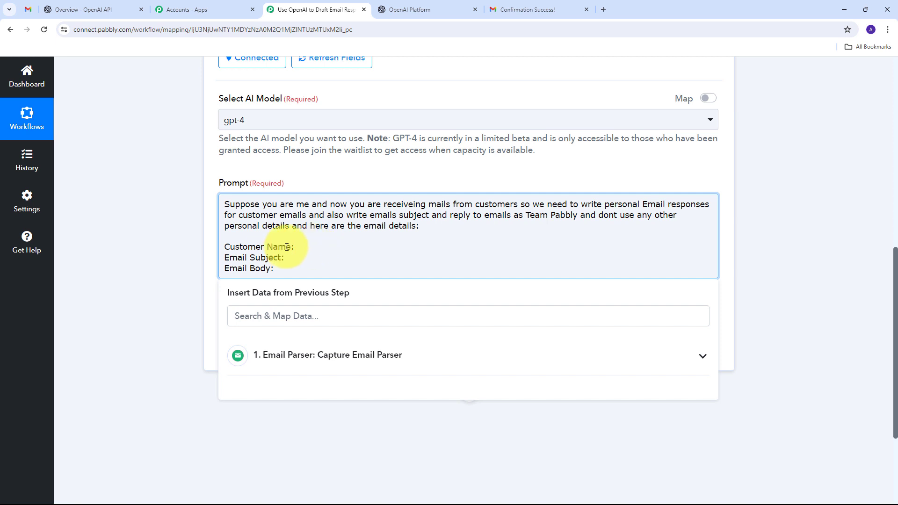
- Map the Email Parser's From 0 Display value to the Customer Name line of the prompt
click(247, 248)
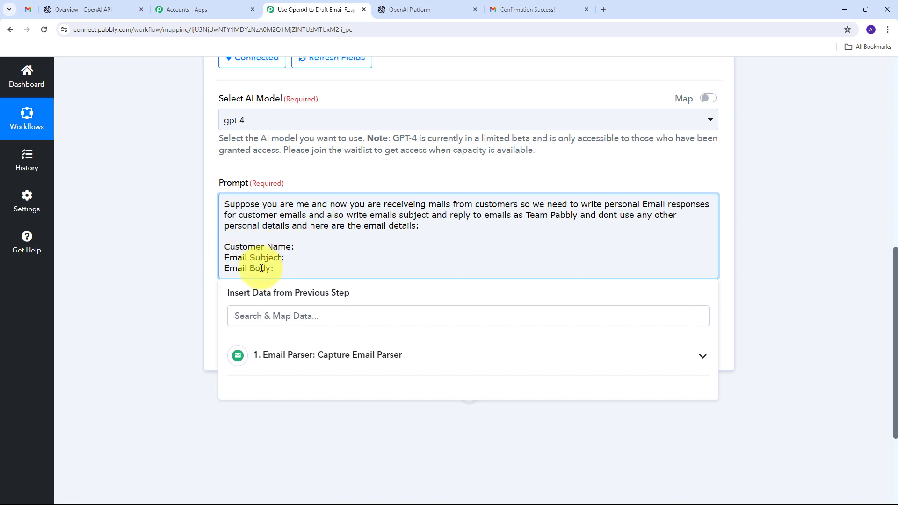
click(281, 269)
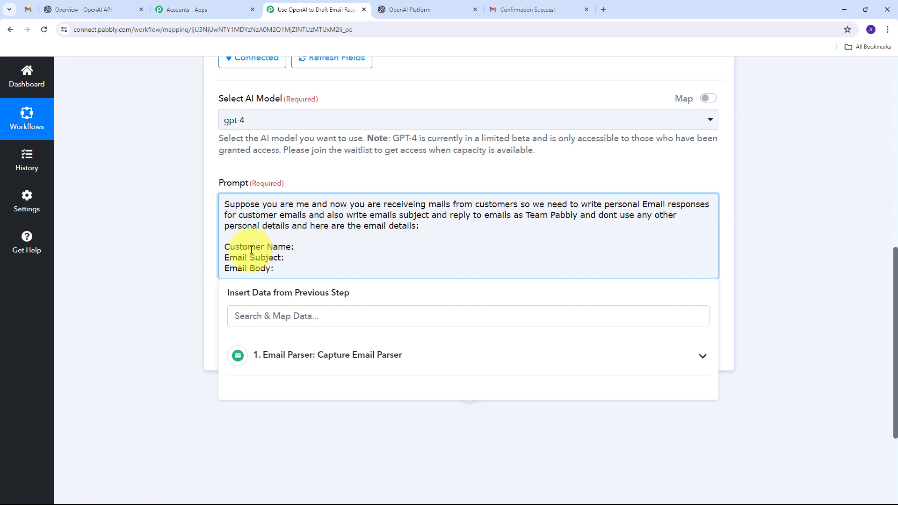
click(281, 317)
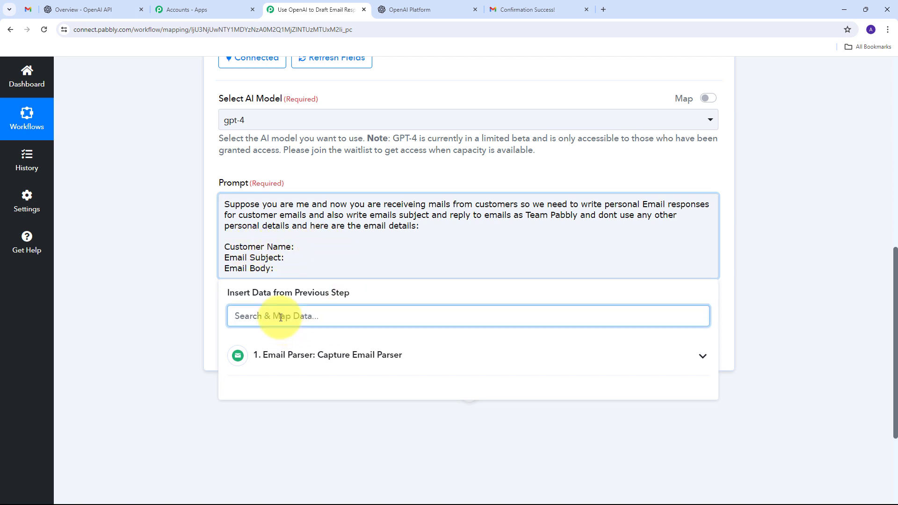
text(Dis)
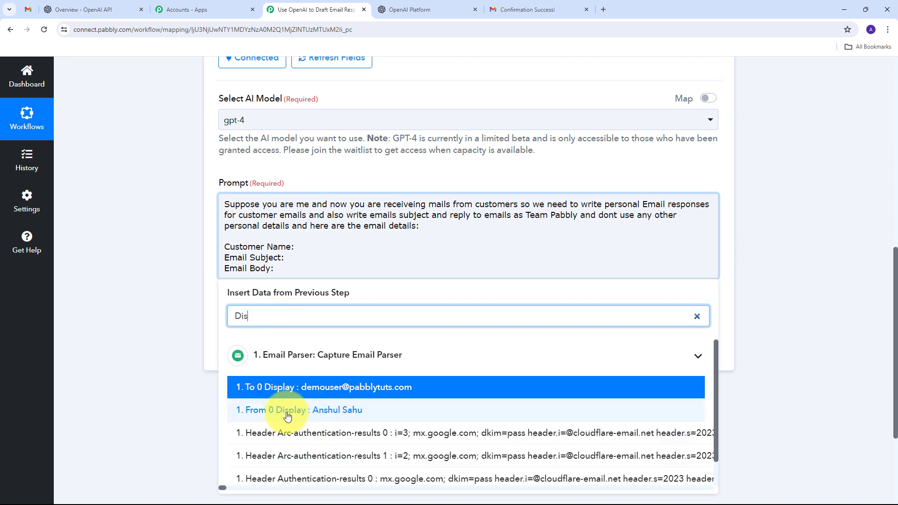
click(337, 414)
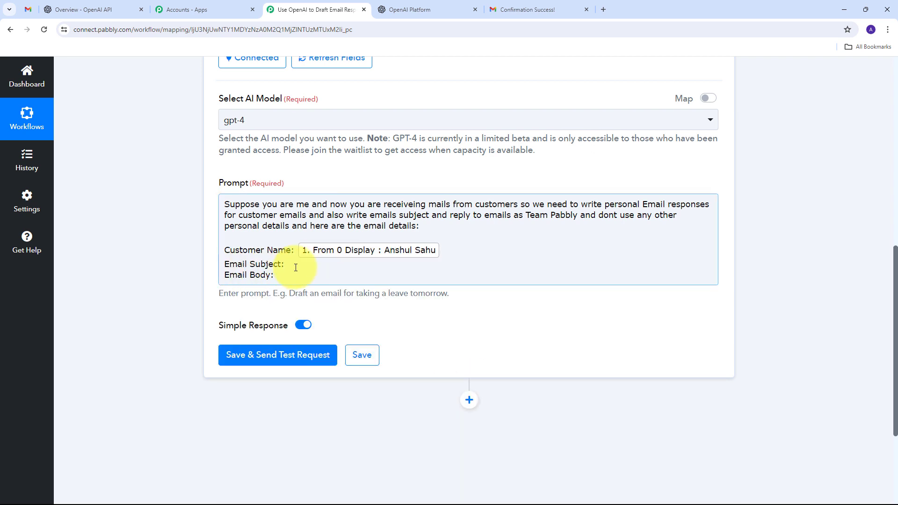
- Map the Email Parser's Subject value to the Email Subject line of the prompt
click(288, 264)
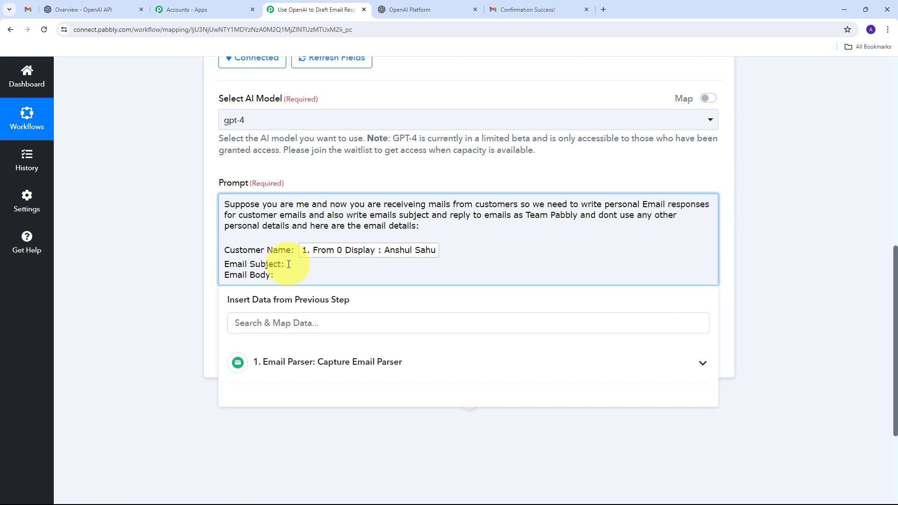
click(261, 327)
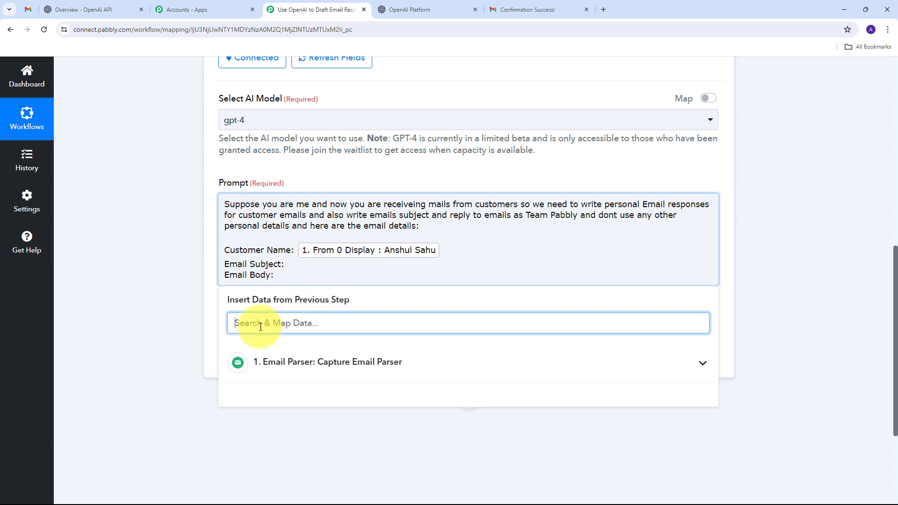
text(Subject)
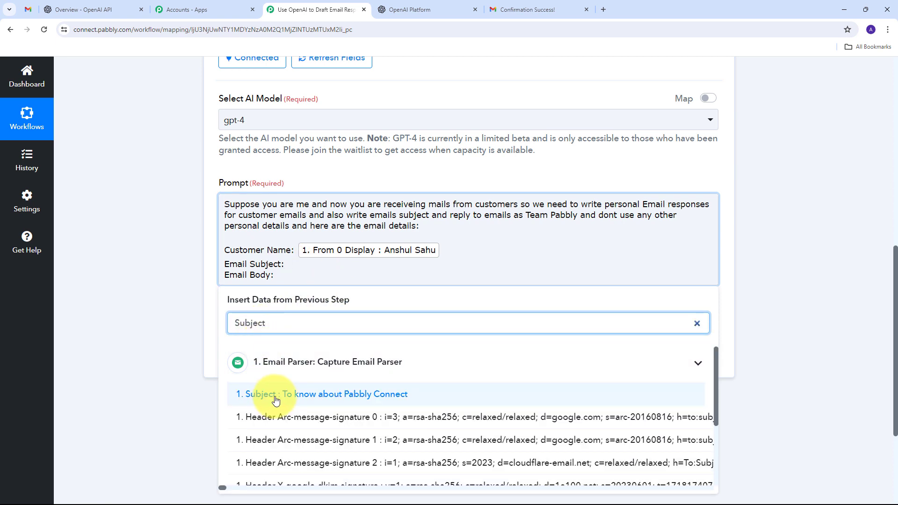
click(314, 397)
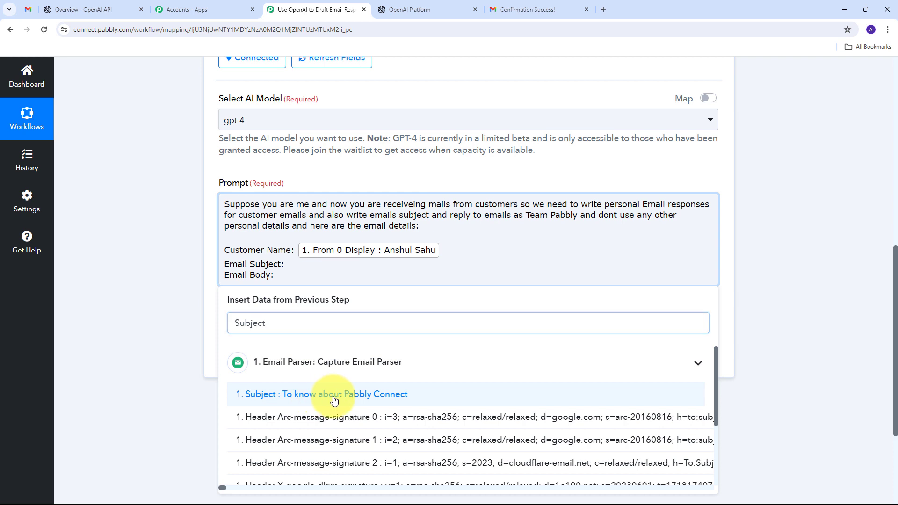
- Map the Email Parser's Body Text value to the Email Body line of the prompt
click(279, 284)
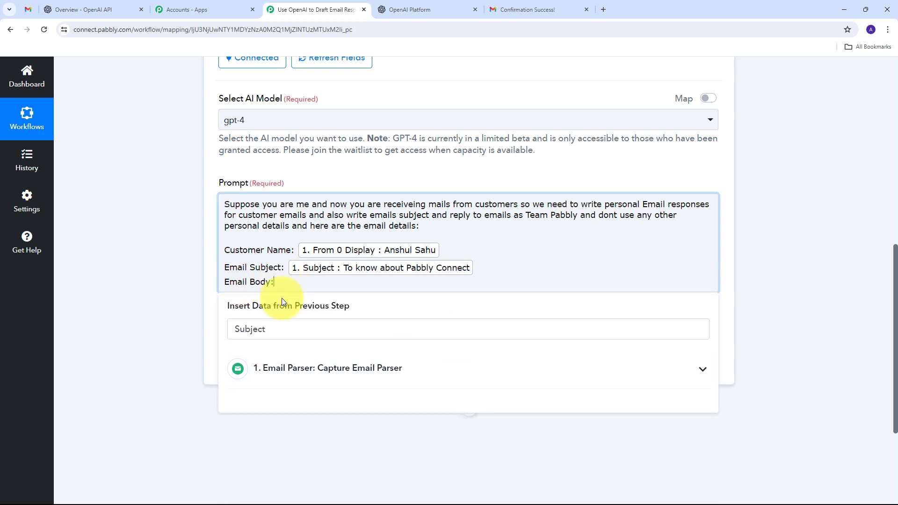
drag(279, 328, 231, 336)
key(BackSpace)
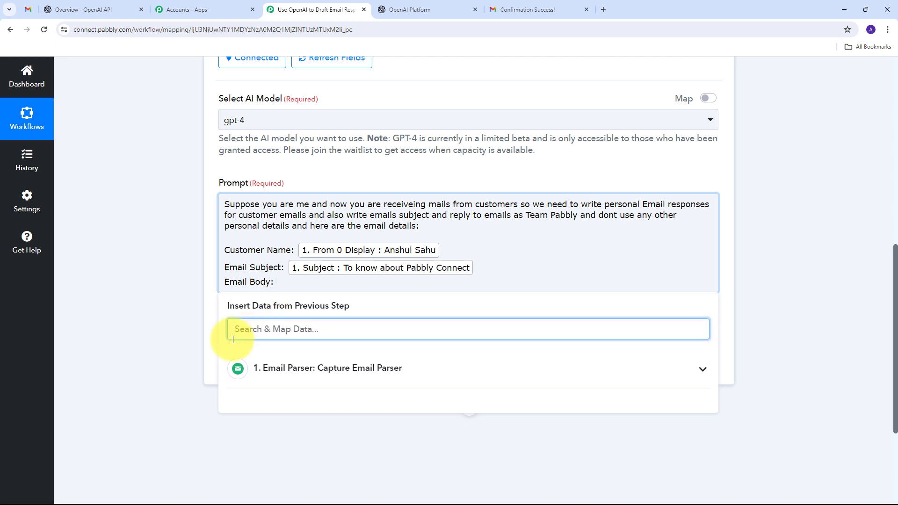
text(Body)
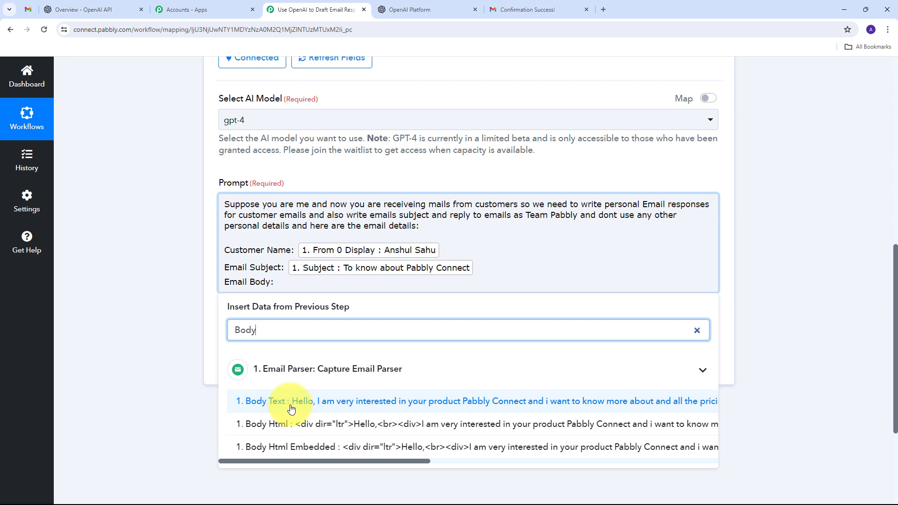
click(354, 407)
click(156, 273)
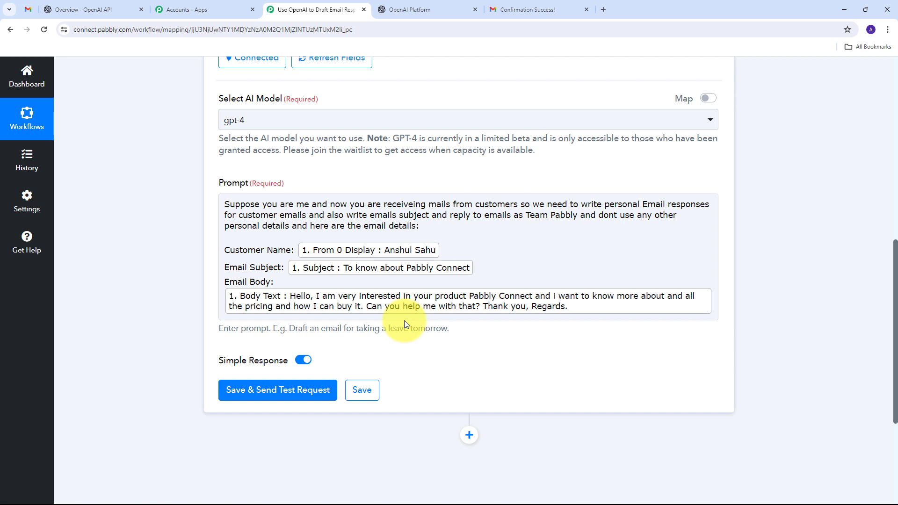
- Save the ChatGPT action and send a test request with the completed prompt
click(226, 205)
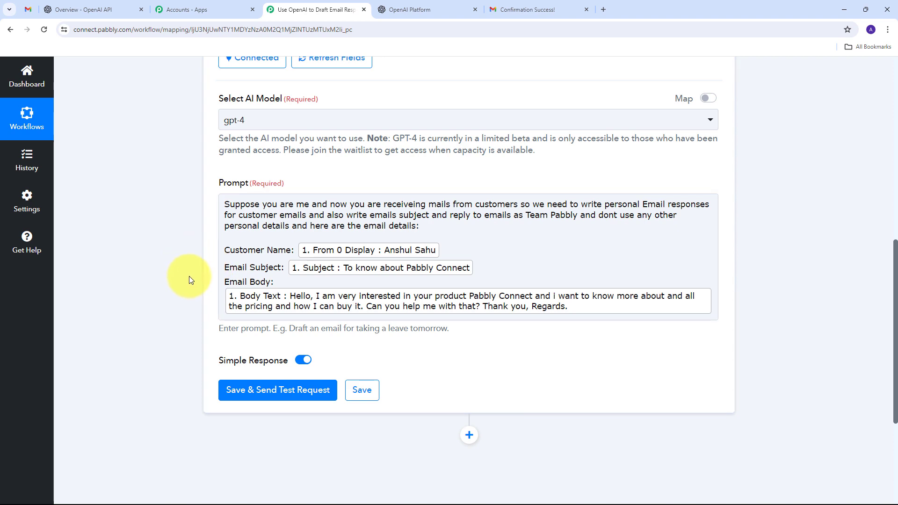
scroll(193, 246, down, 1)
scroll(209, 244, down, 3)
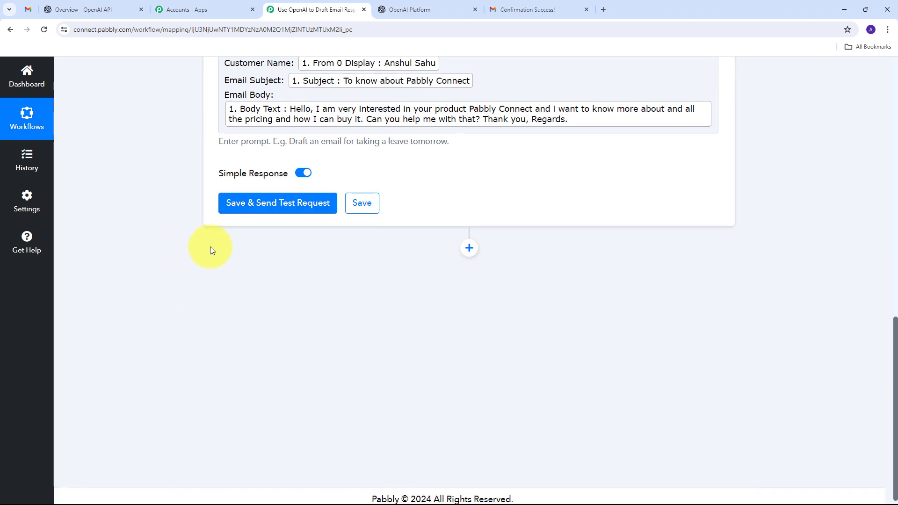
click(275, 209)
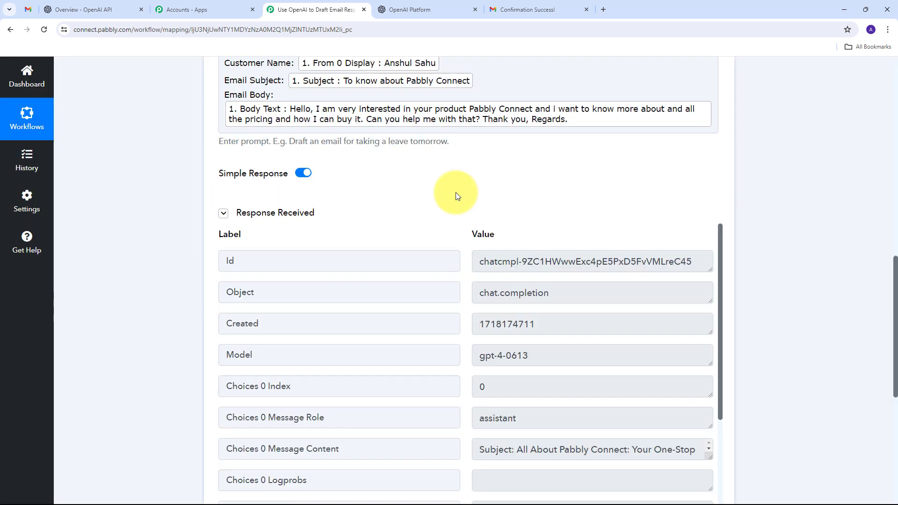
- Examine the generated subject and email body in the Choices 0 Message Content value of the ChatGPT response
scroll(731, 161, down, 4)
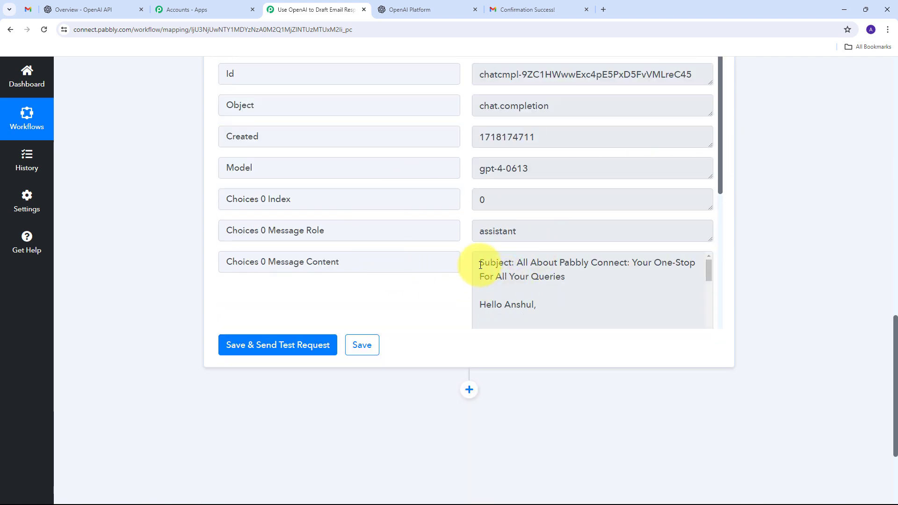
drag(479, 268, 595, 278)
scroll(451, 153, up, 4)
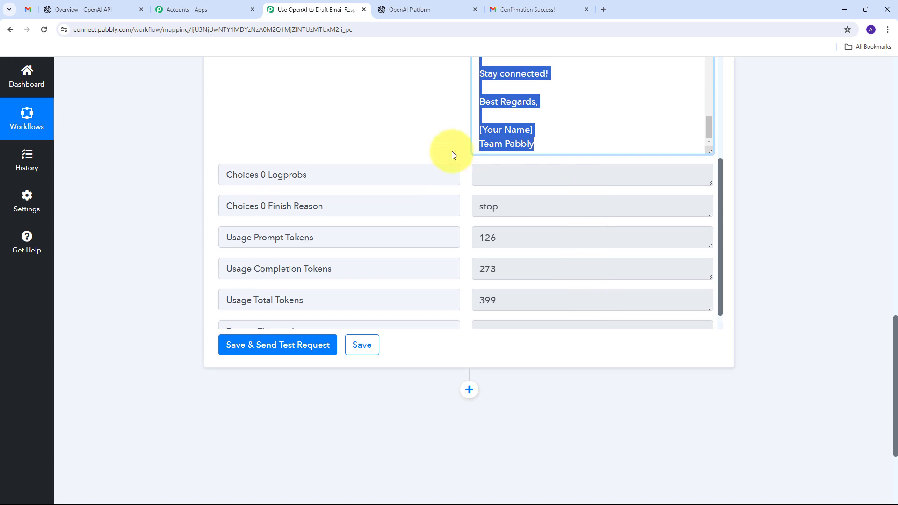
scroll(541, 293, up, 2)
scroll(549, 291, up, 5)
click(484, 249)
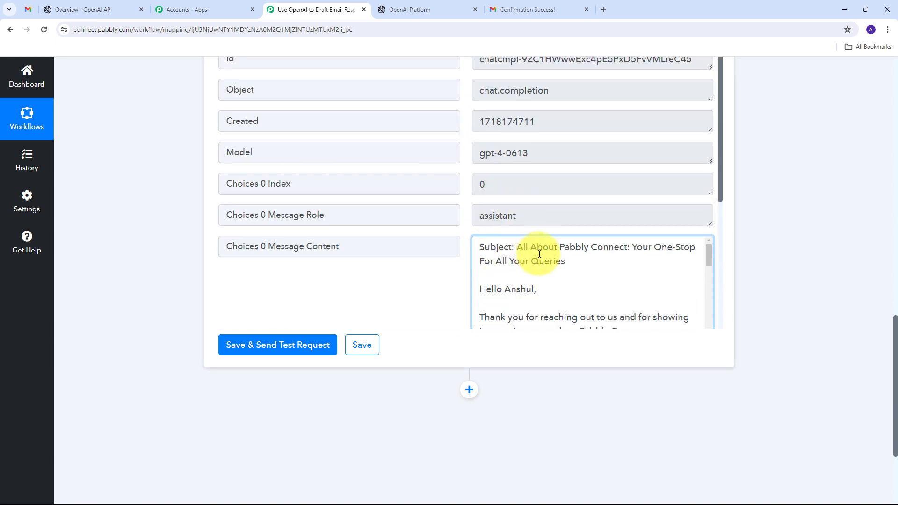
drag(516, 248, 602, 261)
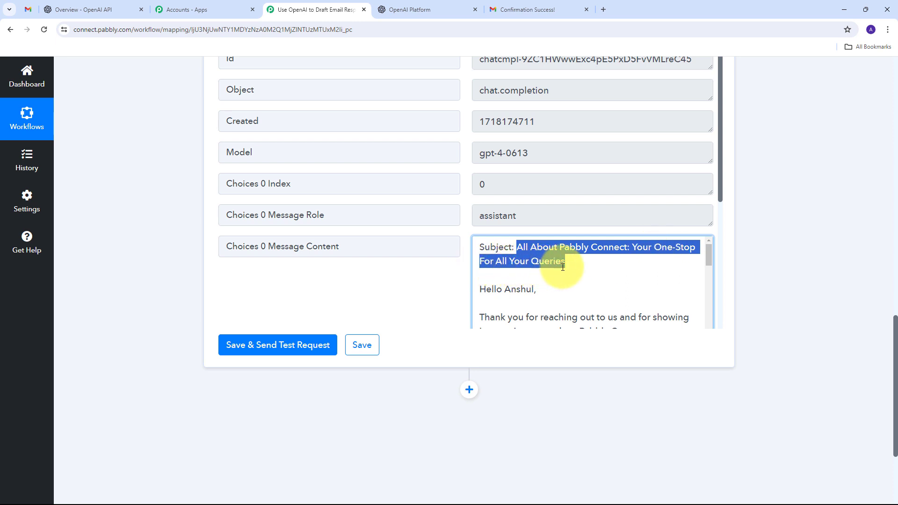
mouse_move(708, 257)
mouse_down()
mouse_move(709, 280)
mouse_move(708, 267)
mouse_up()
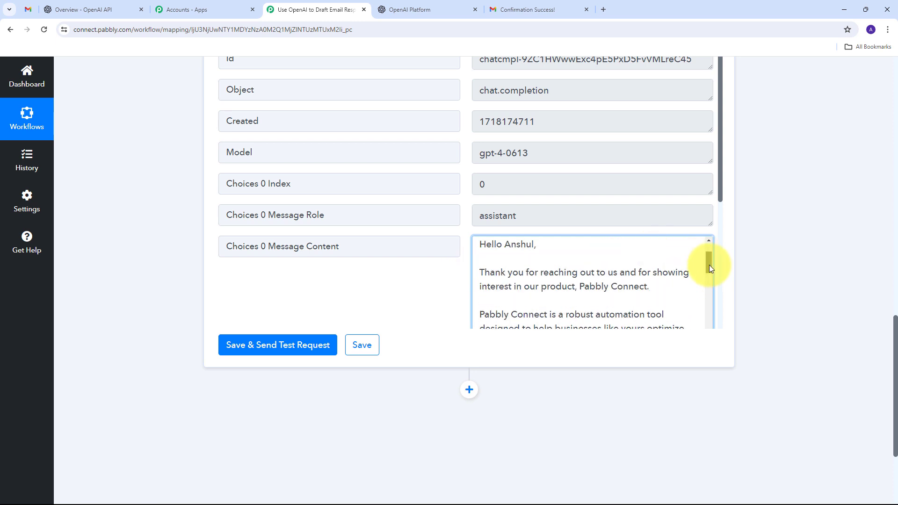
drag(480, 246, 500, 185)
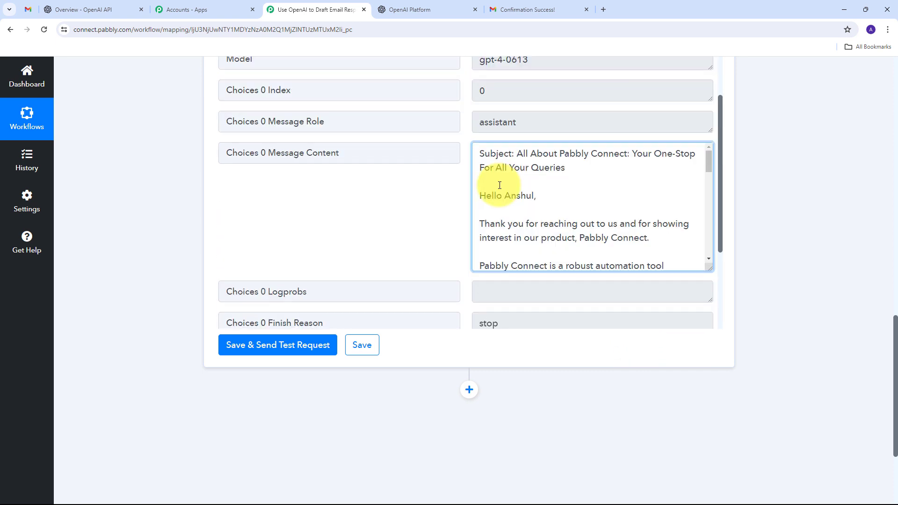
drag(479, 151, 627, 180)
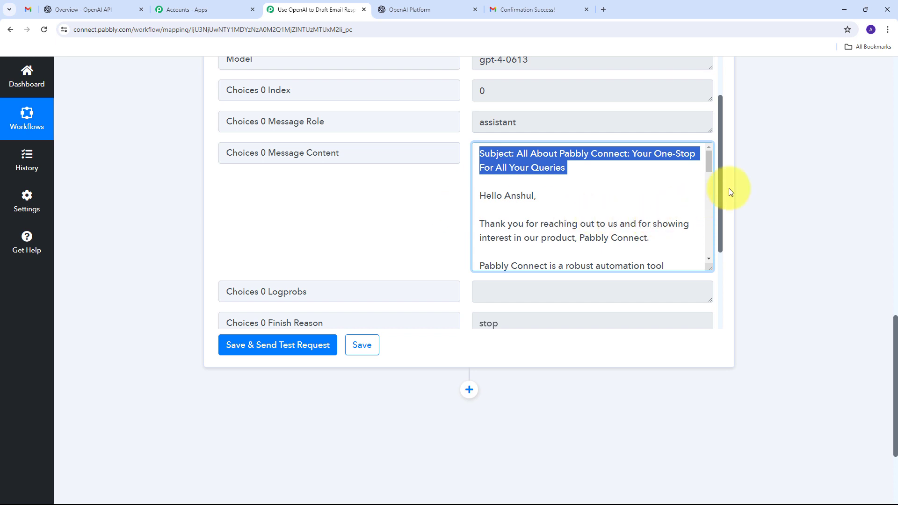
scroll(745, 181, down, 3)
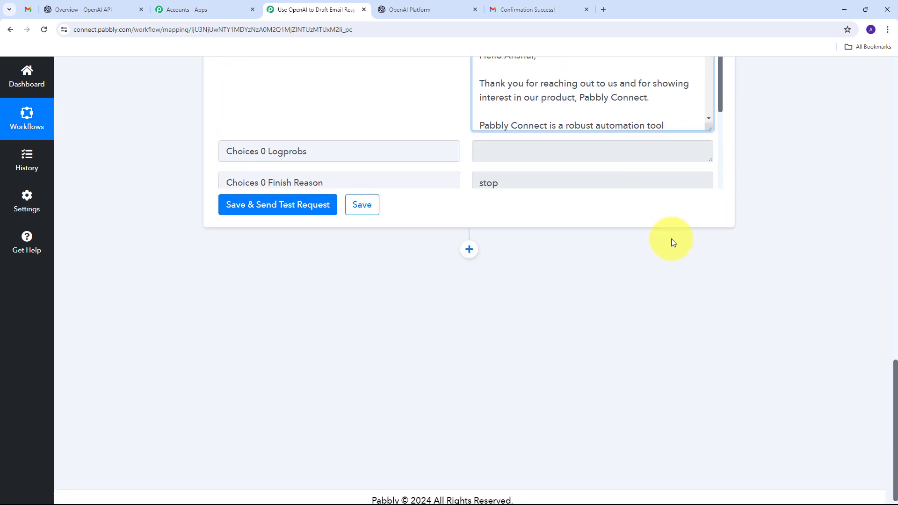
- Add a Text Formatter (Pabbly) action with the Split Text event after the ChatGPT step and connect it
click(468, 250)
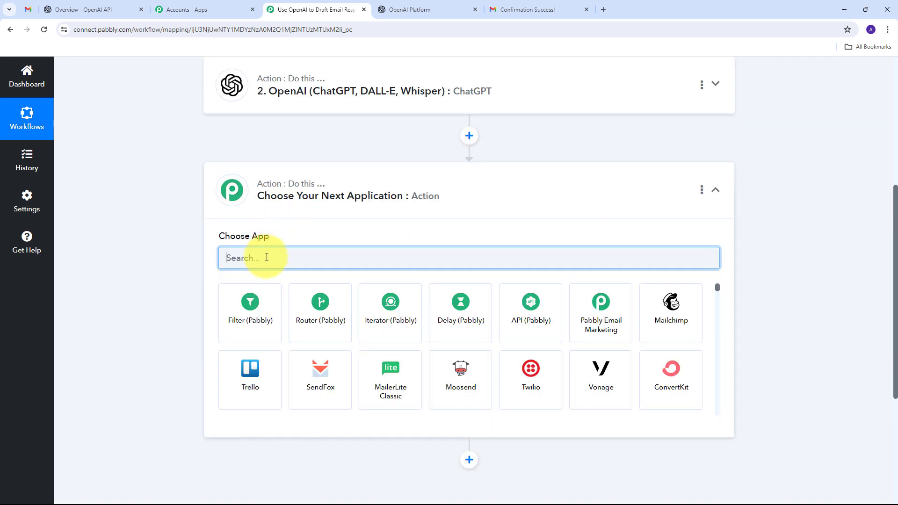
text(Text)
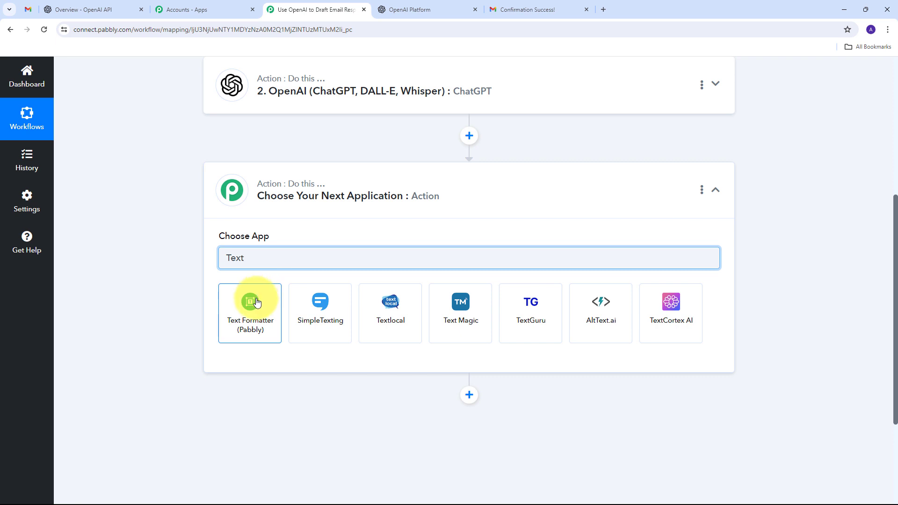
click(257, 303)
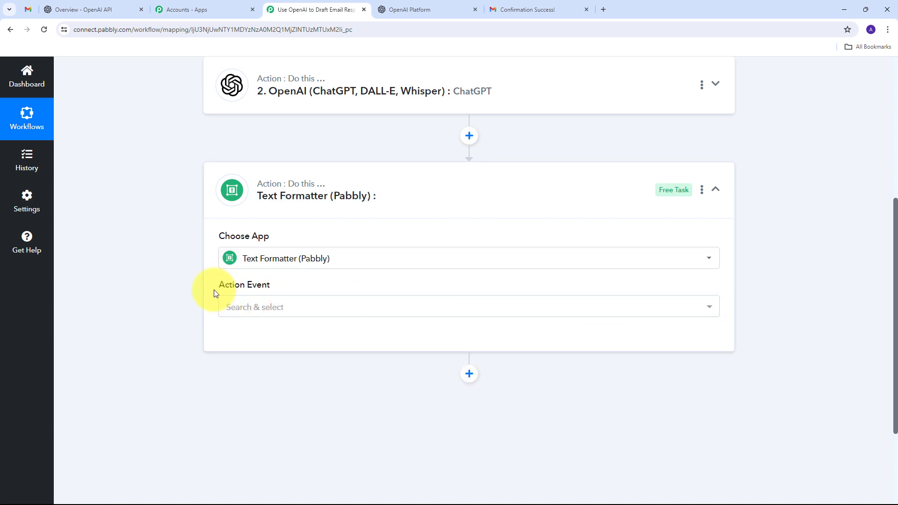
click(467, 305)
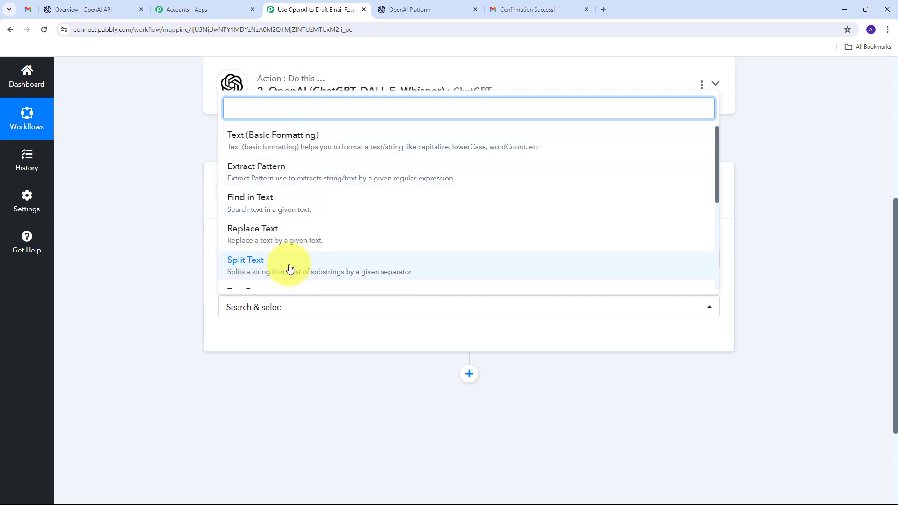
click(289, 268)
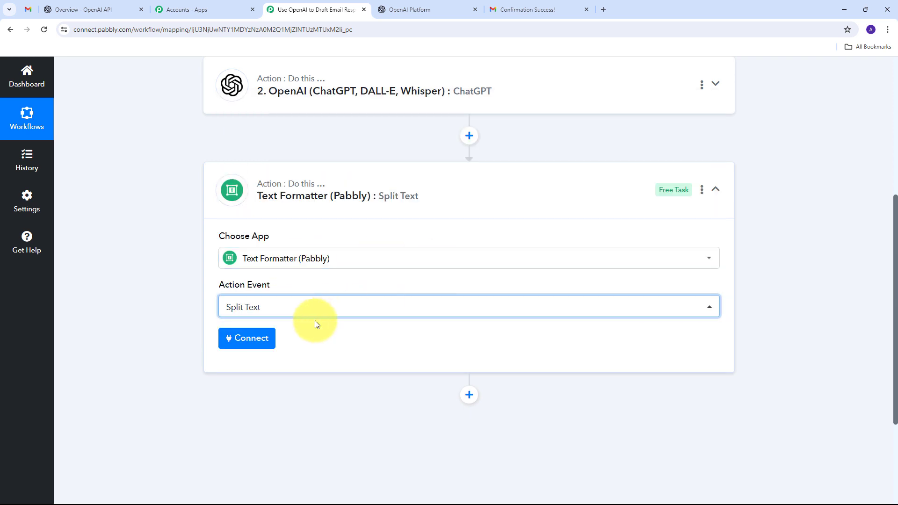
click(221, 343)
- Map ChatGPT's Choices 0 Message Content value as the Text to Split
scroll(490, 274, down, 3)
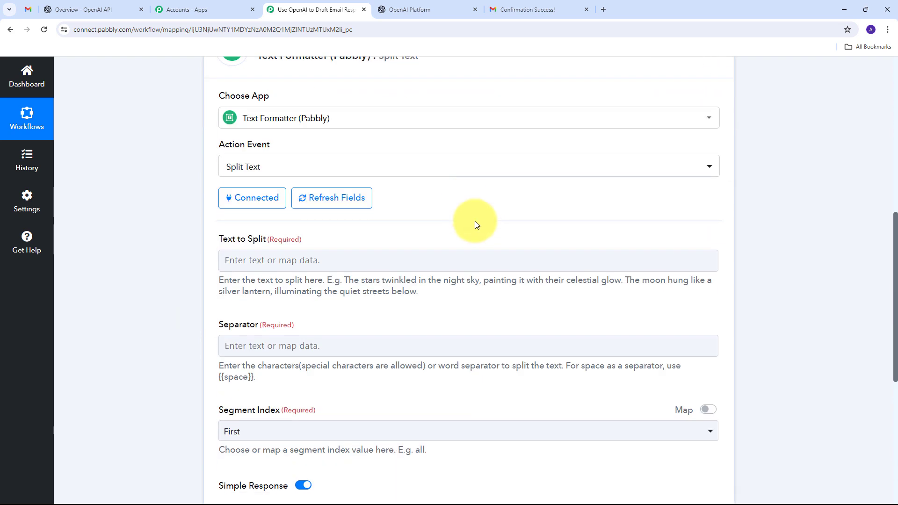
scroll(475, 224, down, 2)
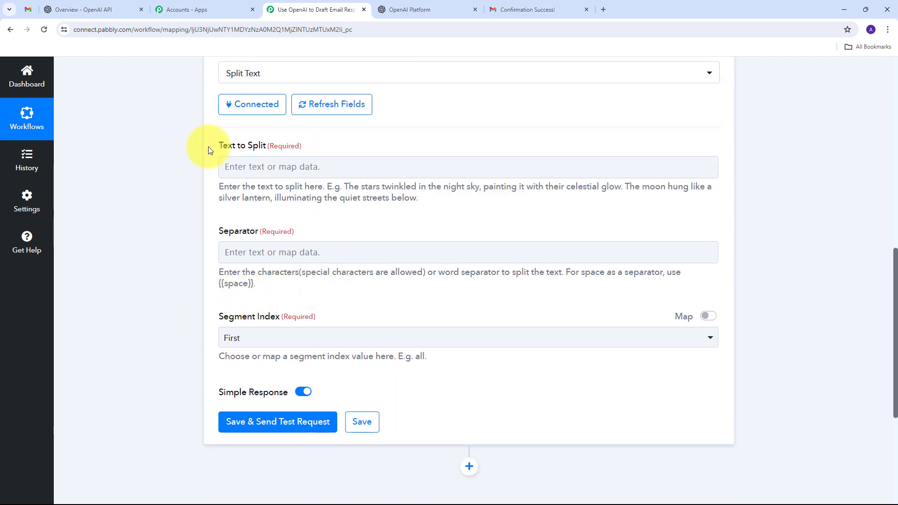
click(281, 171)
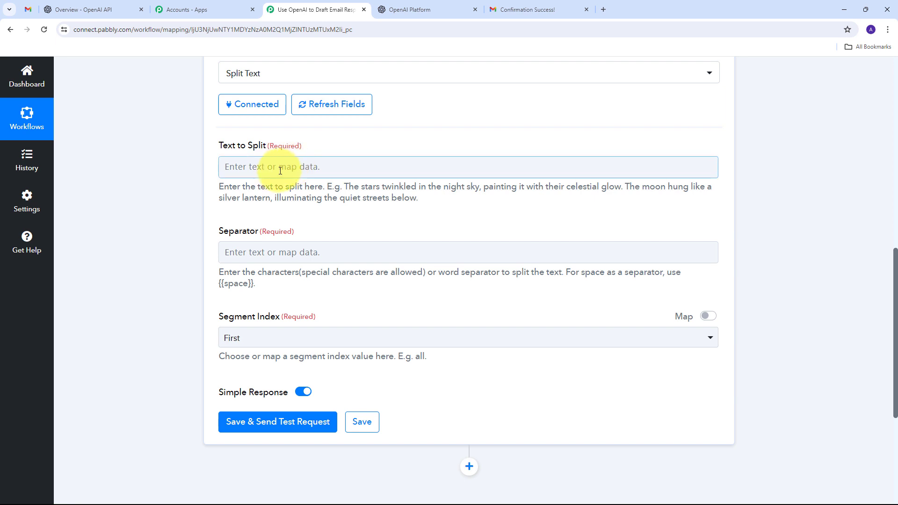
click(281, 171)
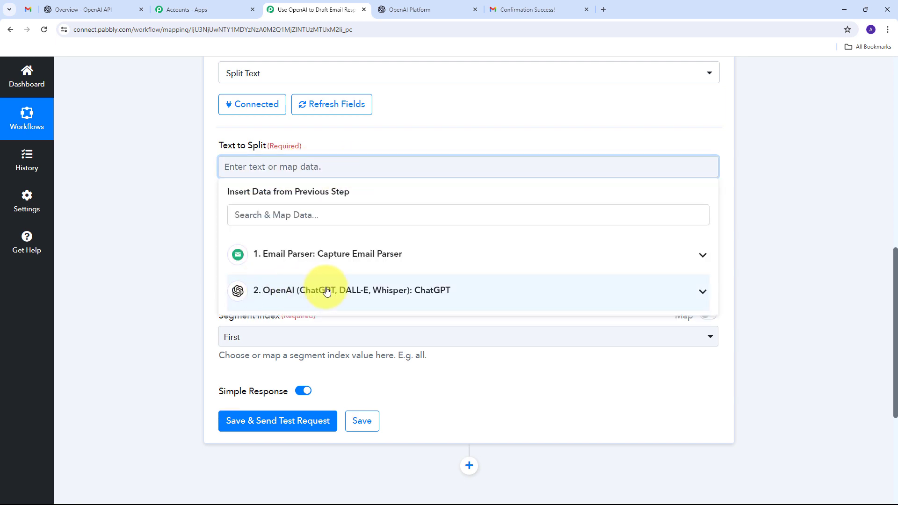
click(449, 293)
scroll(293, 371, down, 2)
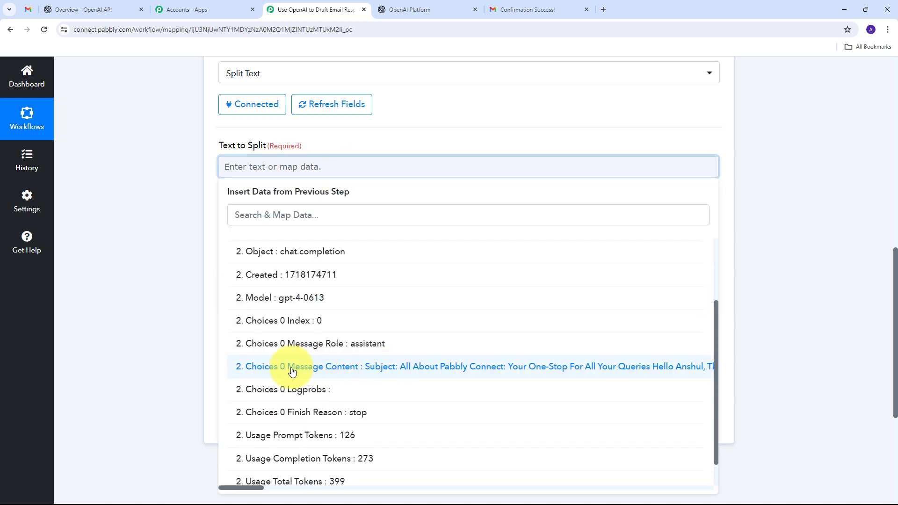
click(458, 371)
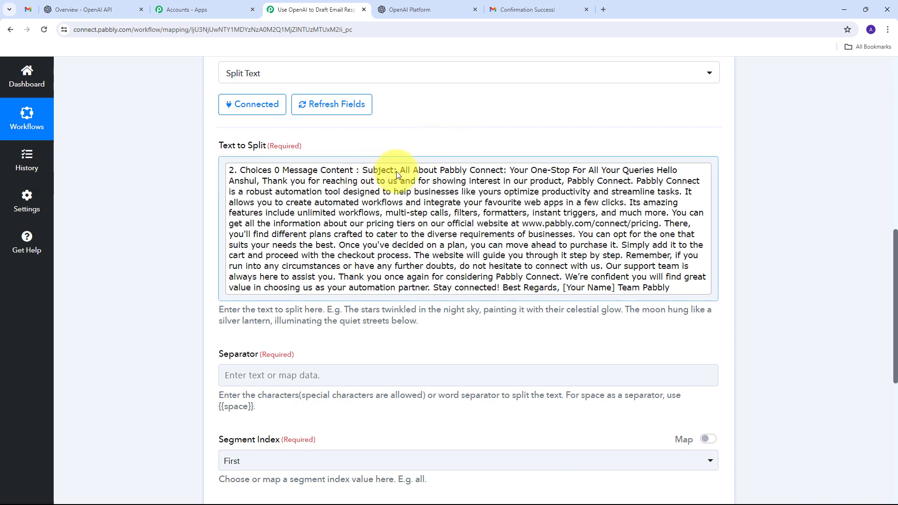
- Set the separator of the Split Text action to "Subject:"
scroll(388, 175, down, 1)
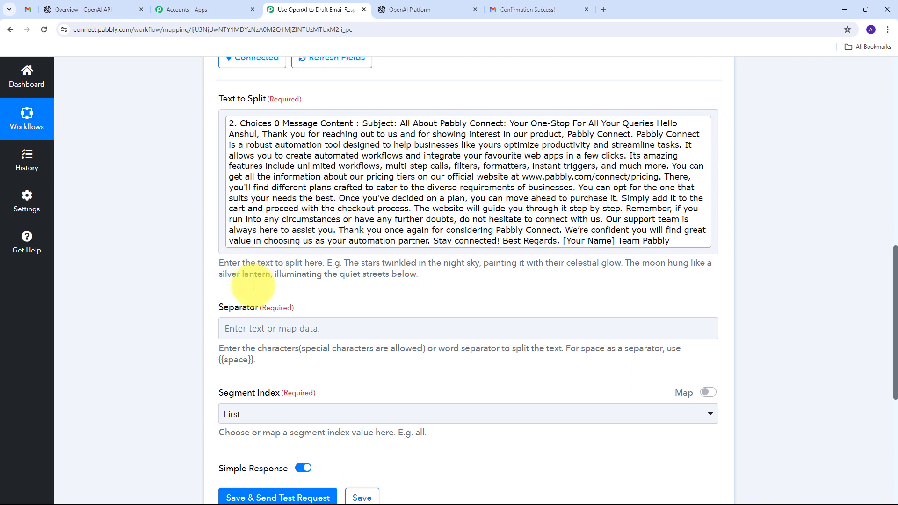
click(237, 331)
text(S)
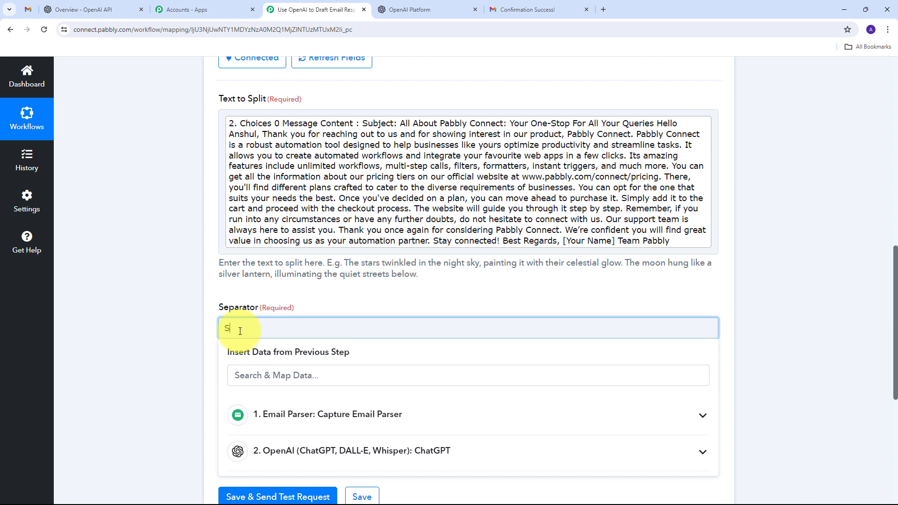
text(ubject:)
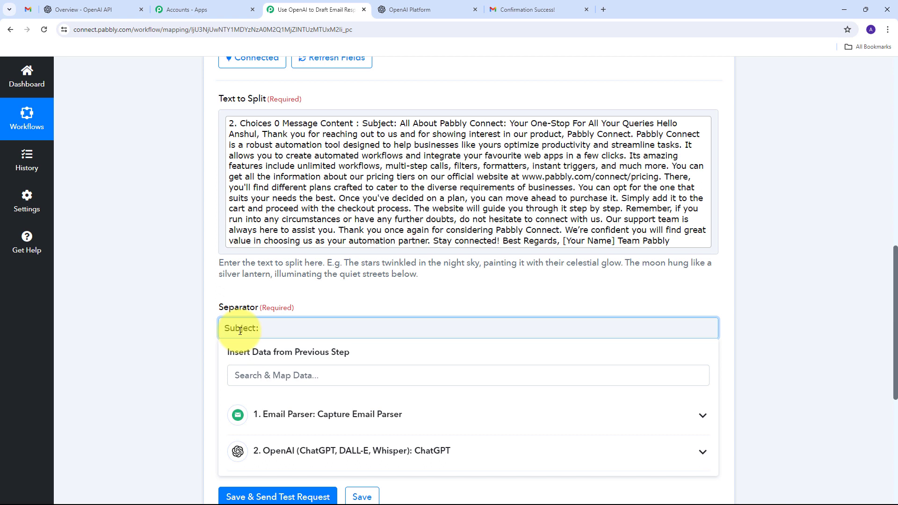
click(321, 302)
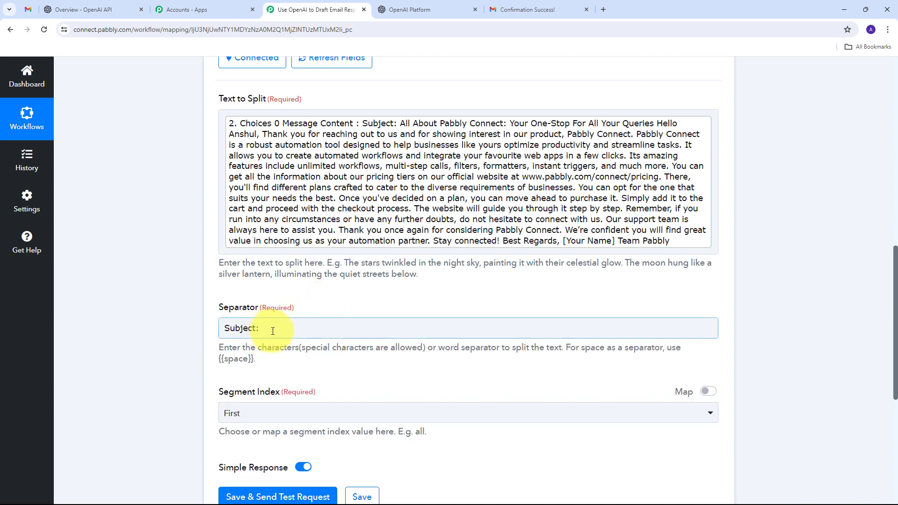
triple_click(261, 330)
click(403, 94)
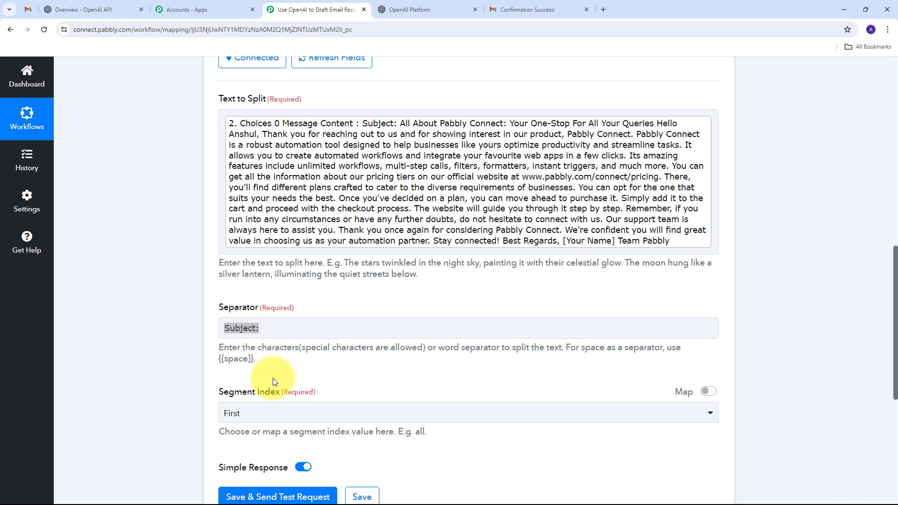
- Set the segment index to Second, then save the Split Text action and send a test request
scroll(327, 379, down, 2)
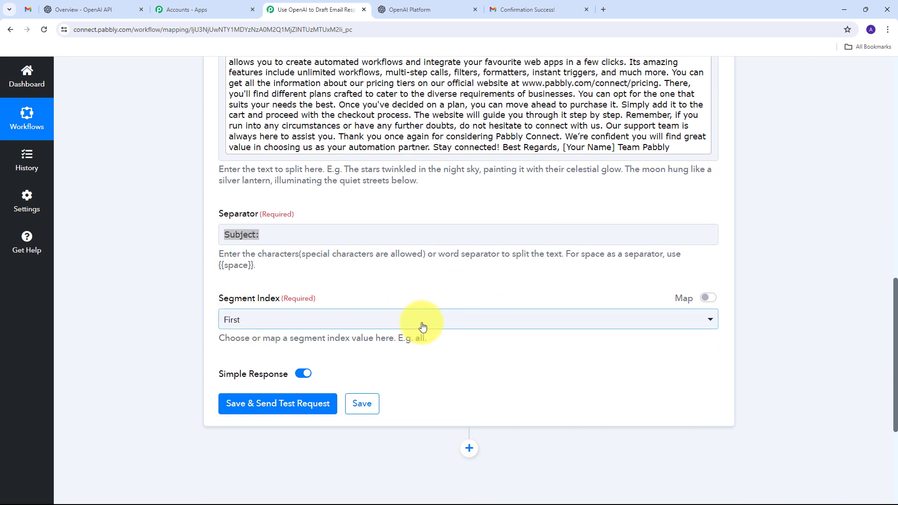
click(498, 319)
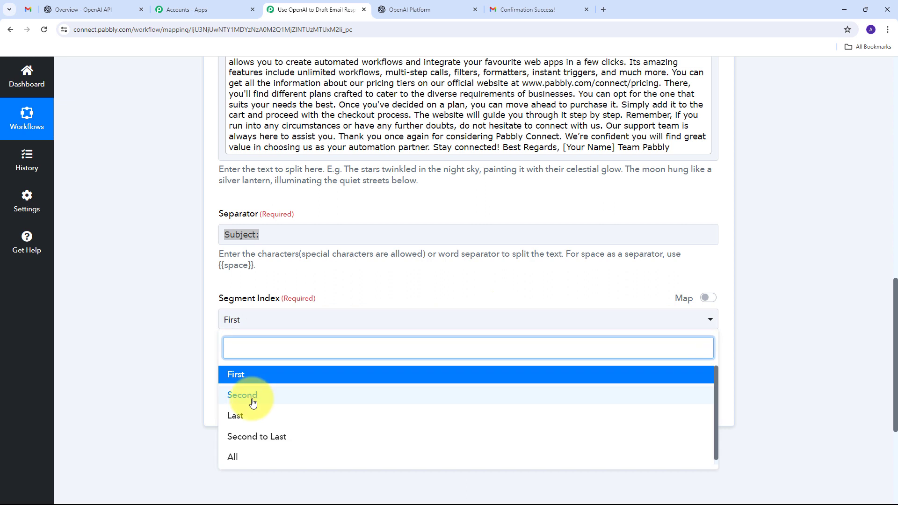
click(252, 403)
scroll(327, 280, up, 2)
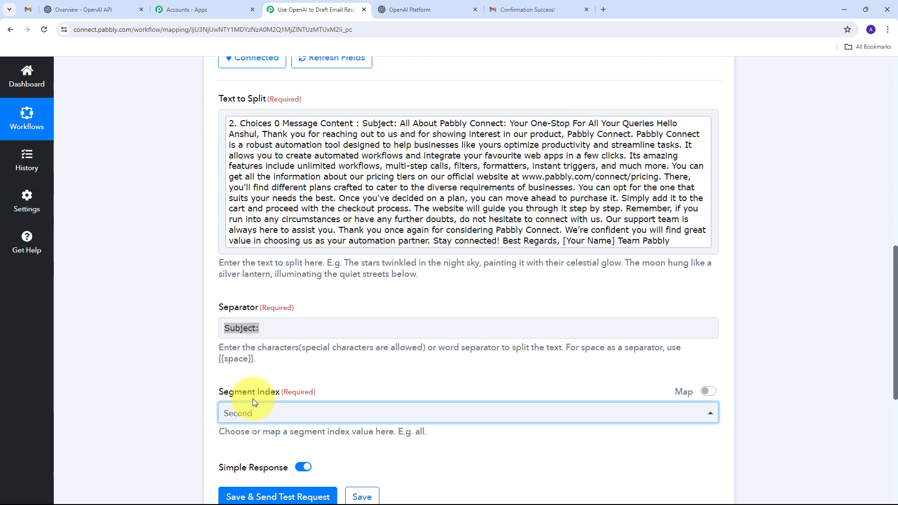
scroll(254, 417, down, 3)
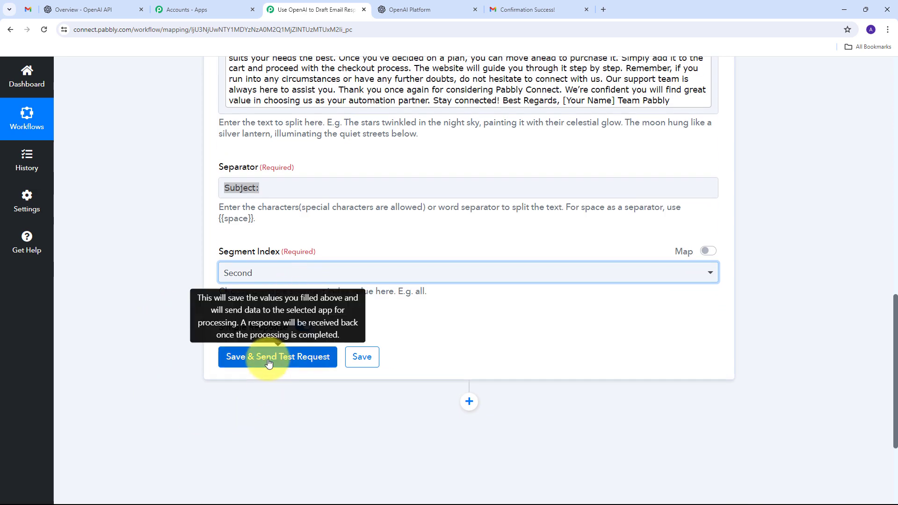
click(268, 360)
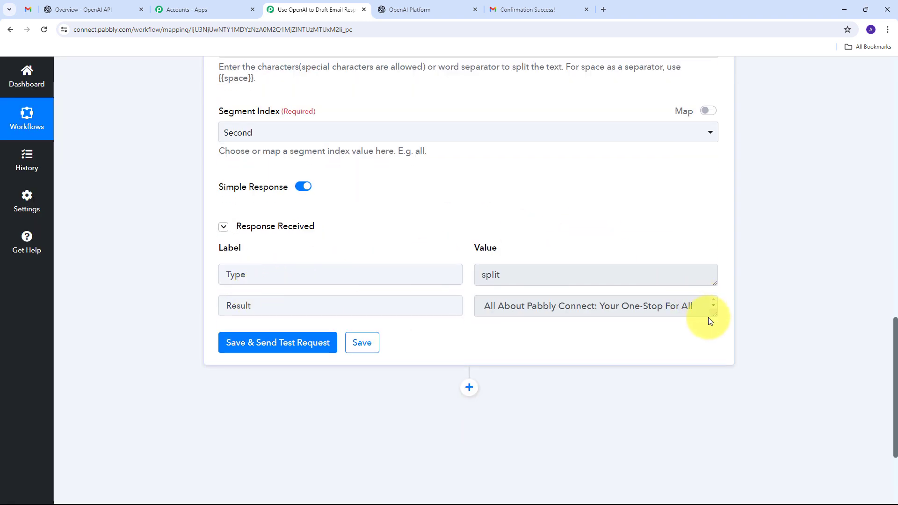
- Examine the subject line and email body in the Result value of the Split Text response
click(488, 307)
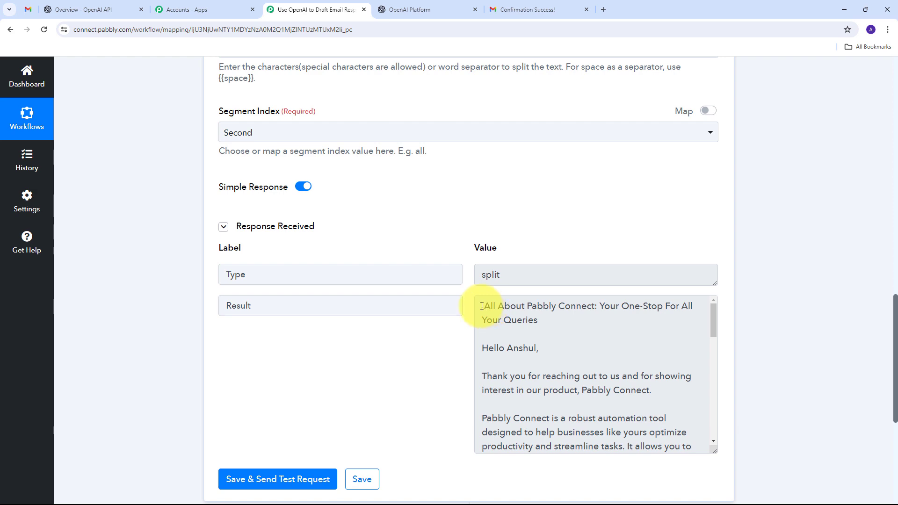
drag(482, 305, 587, 323)
drag(483, 347, 688, 464)
scroll(608, 388, up, 3)
click(488, 301)
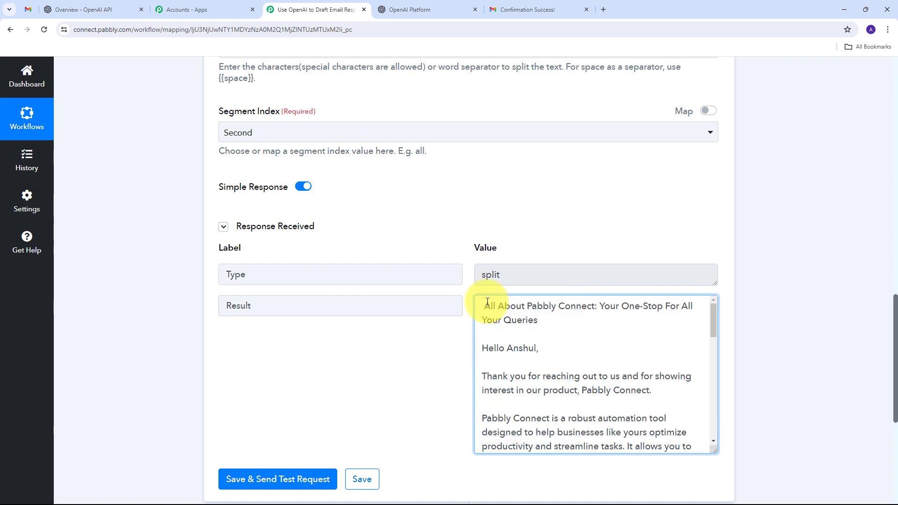
drag(483, 305, 558, 324)
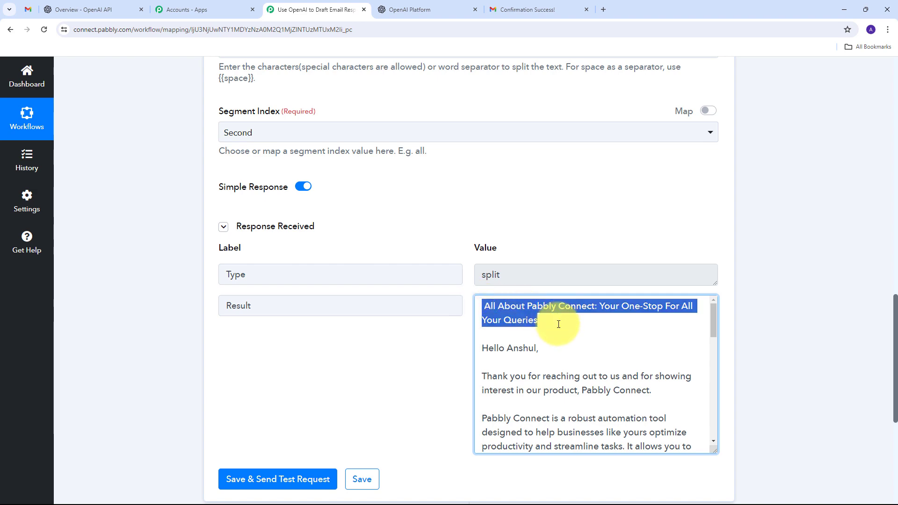
drag(484, 347, 669, 454)
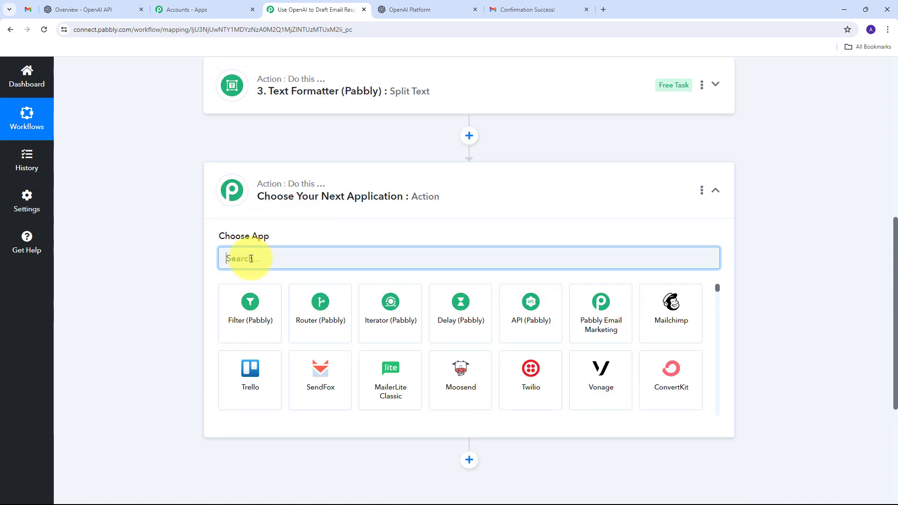
- Choose Text Formatter (Pabbly) with the Split Text event for the action following step 3 and connect it
text(Text)
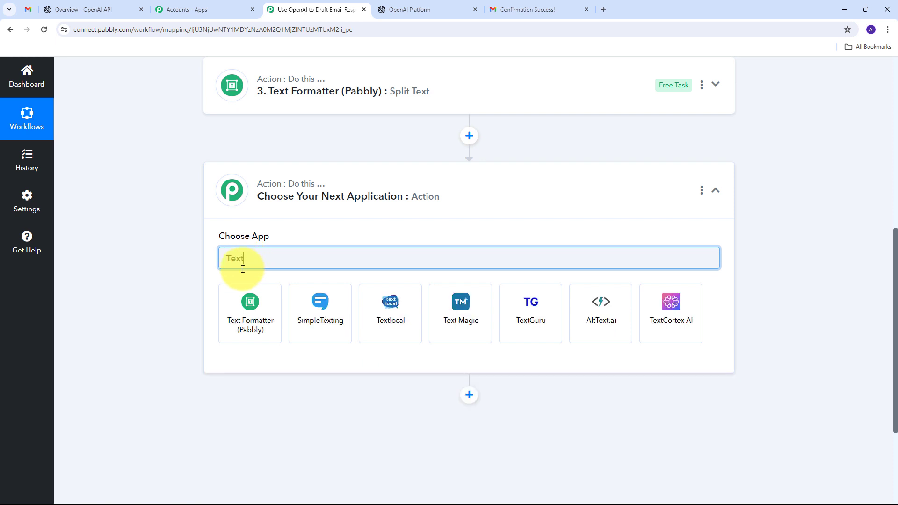
click(255, 307)
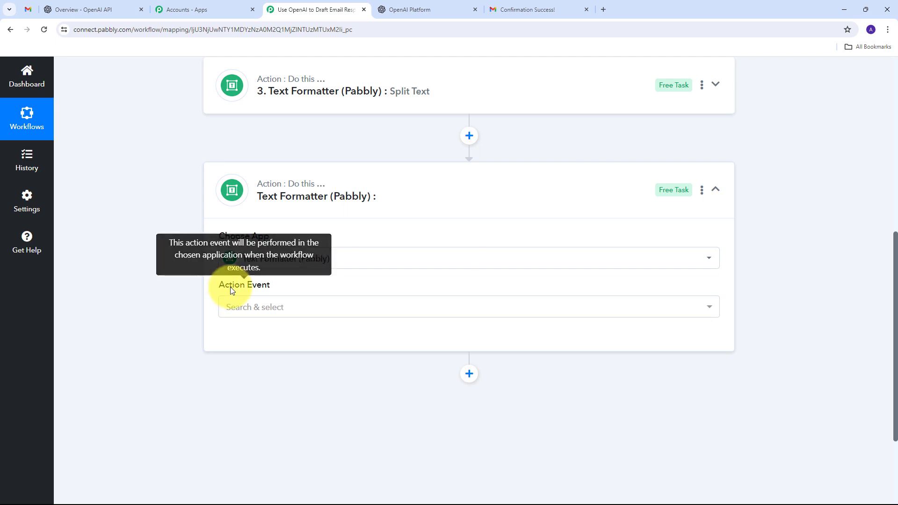
click(424, 310)
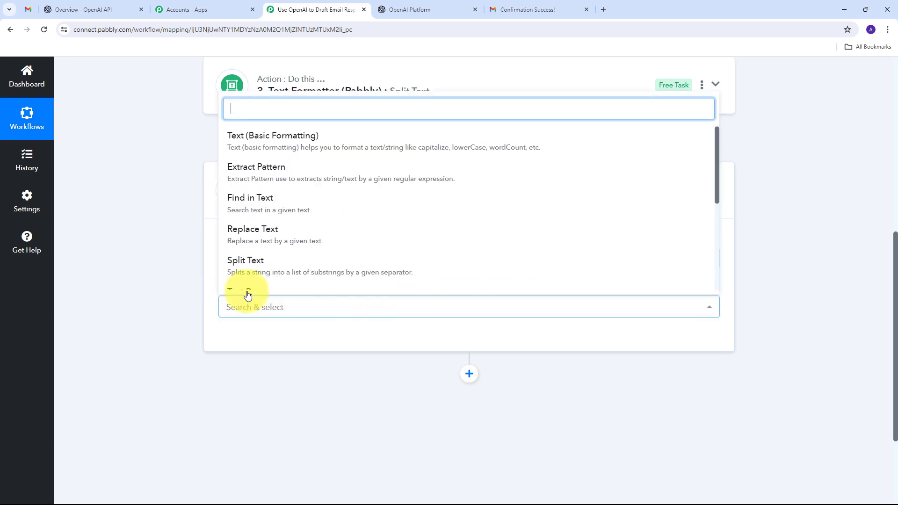
click(274, 264)
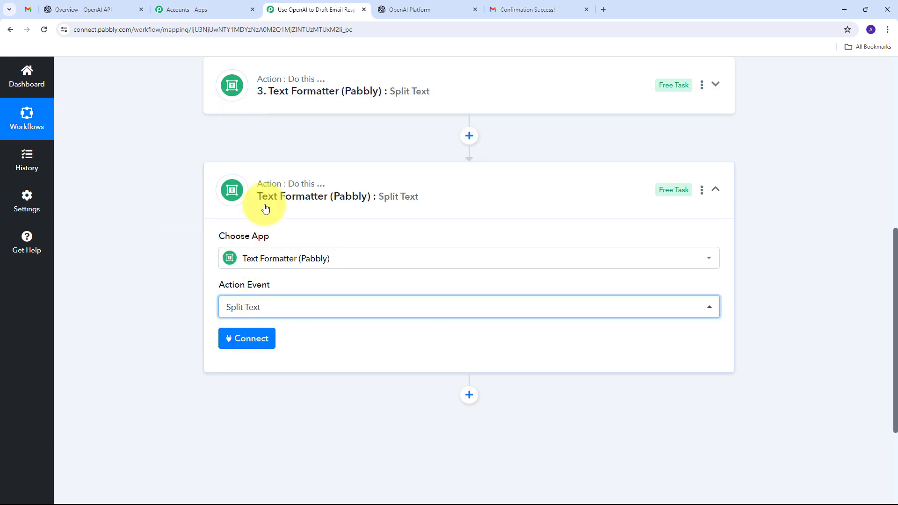
click(239, 342)
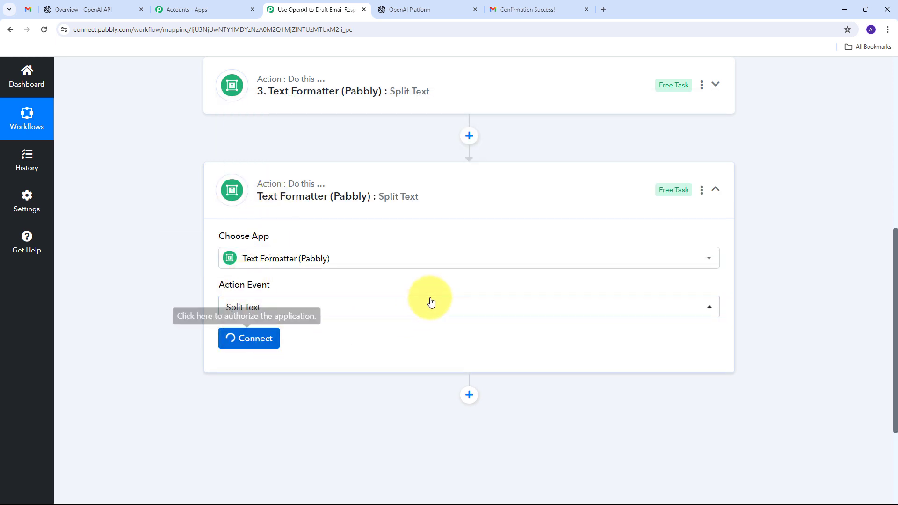
- Map the Result value of step 3's Split Text as the new action's Text to Split
scroll(221, 199, down, 4)
click(229, 206)
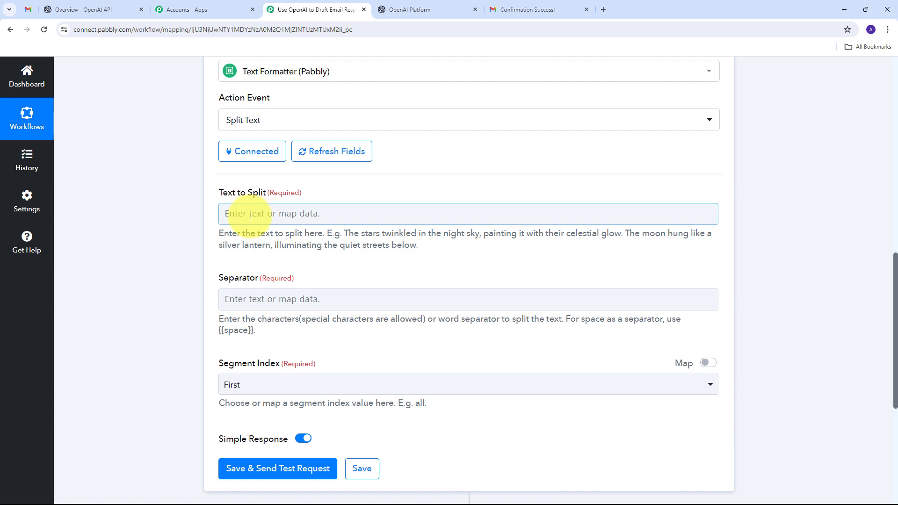
click(276, 216)
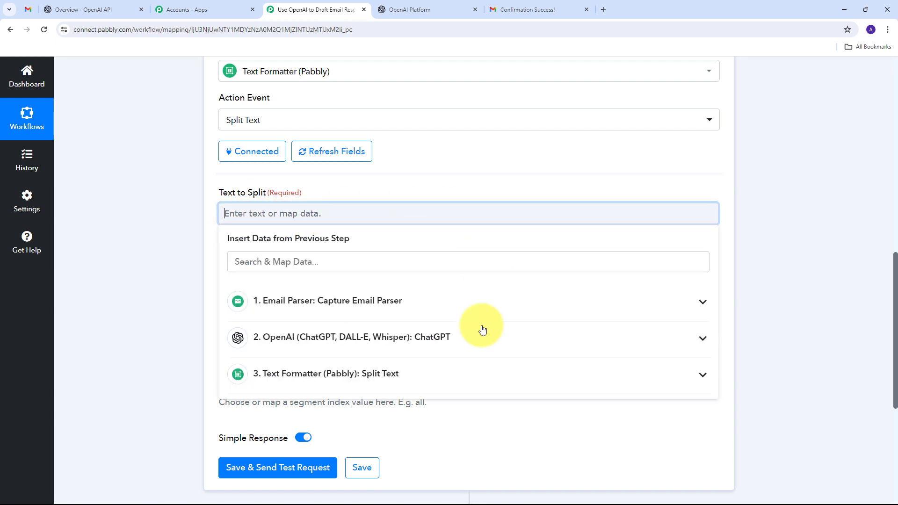
click(297, 374)
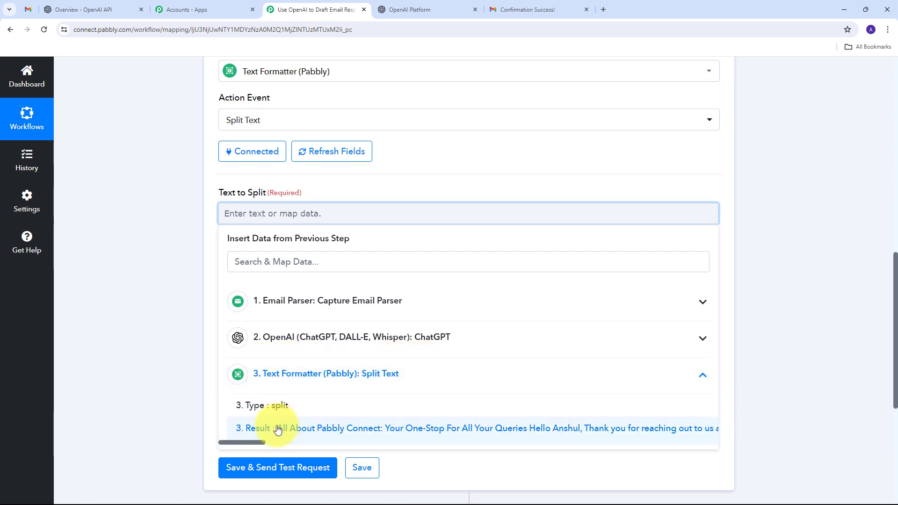
click(426, 431)
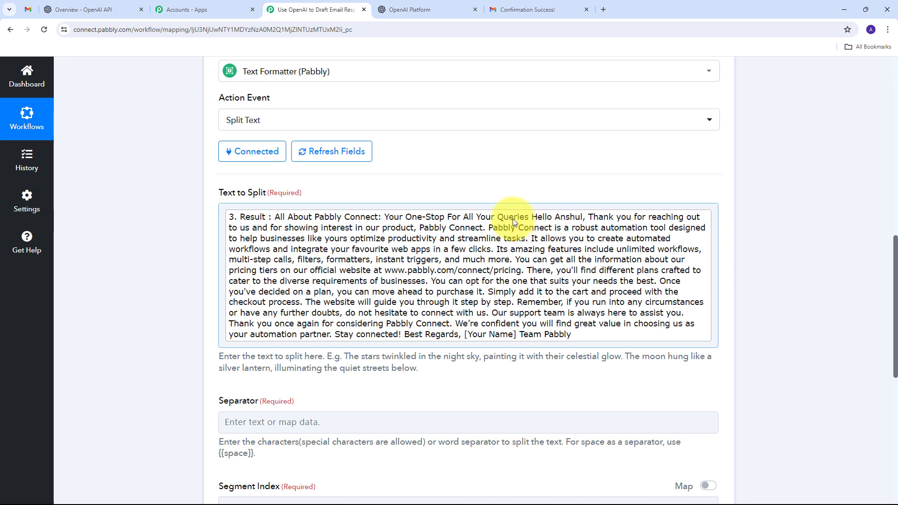
scroll(536, 148, down, 1)
scroll(261, 266, down, 3)
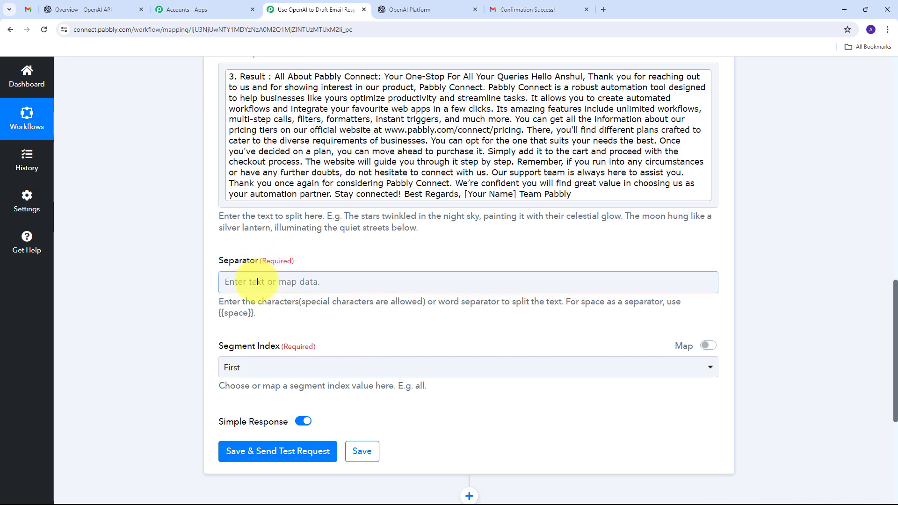
- Set the separator to Hello, save the action and send a test request, and check the extracted subject line in the Result value
click(257, 282)
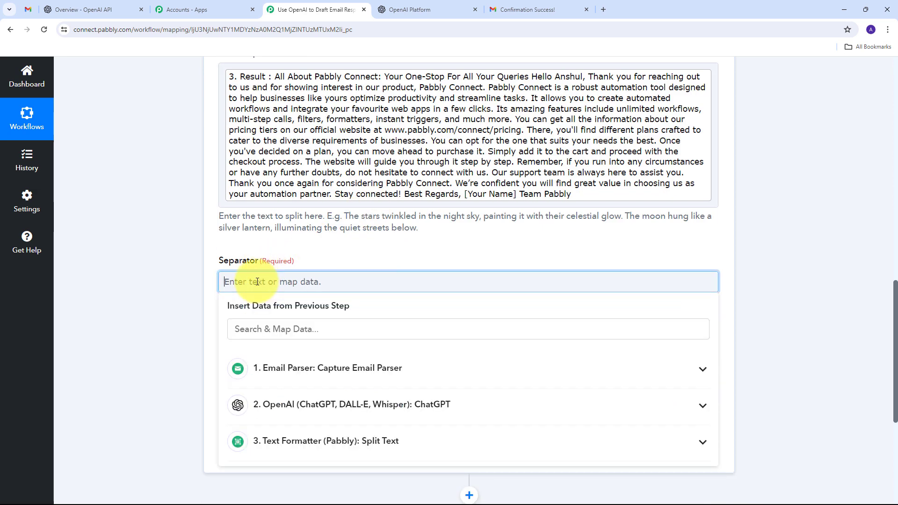
text(Hello)
click(350, 235)
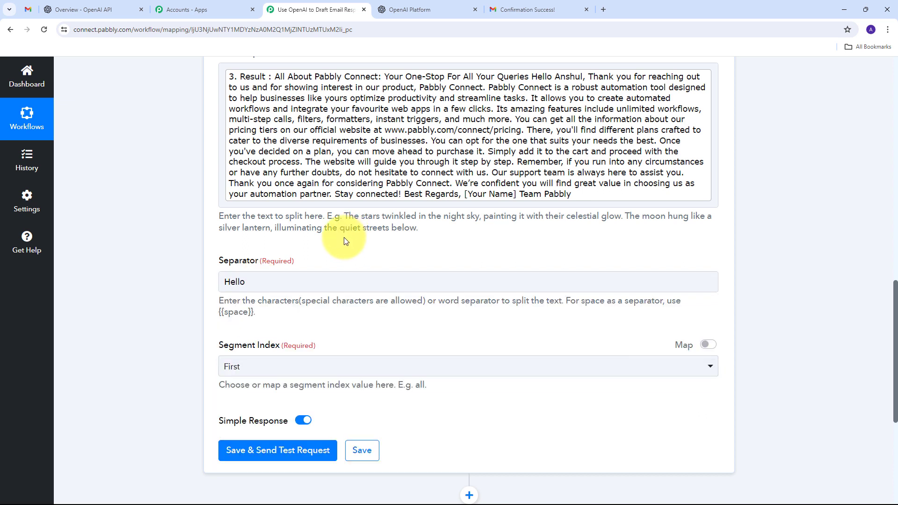
scroll(344, 237, down, 1)
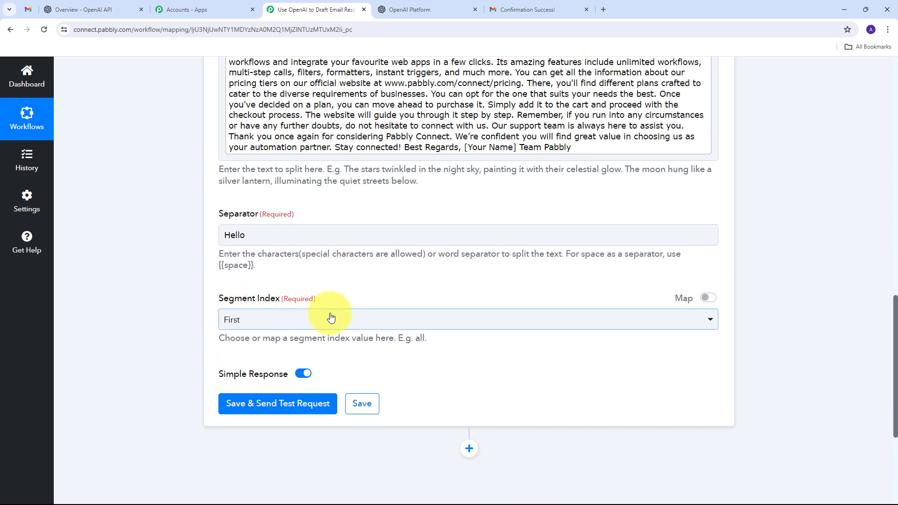
click(294, 411)
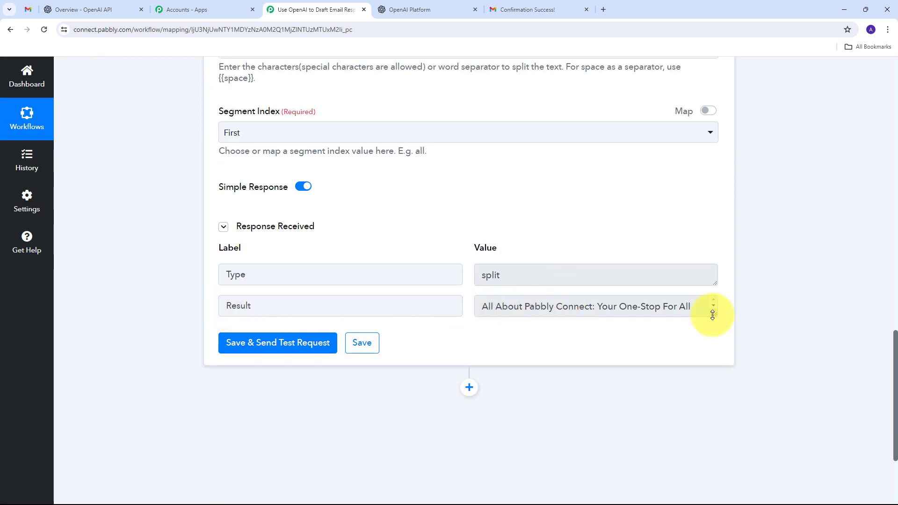
drag(713, 314, 715, 367)
drag(608, 327, 482, 309)
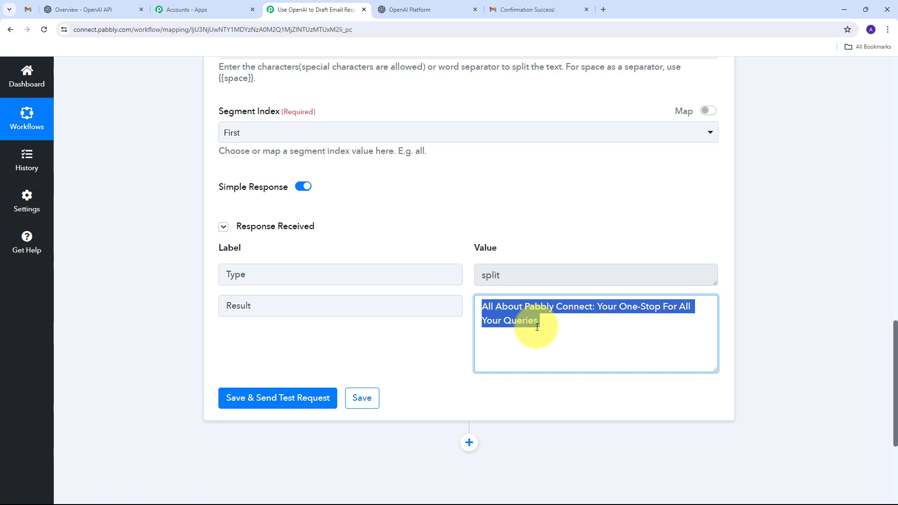
scroll(476, 287, up, 2)
scroll(576, 365, down, 2)
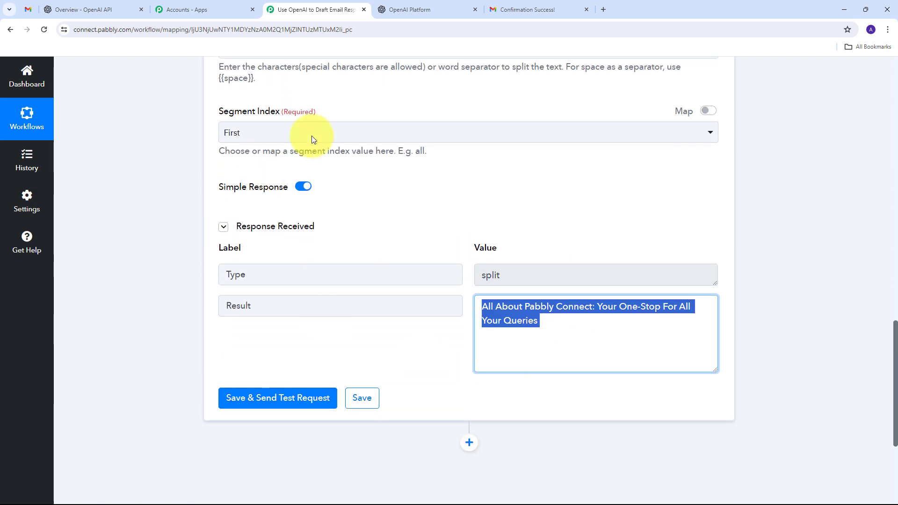
- Add an action following step 4 using Text Formatter (Pabbly) with the Split Text event and connect it
scroll(569, 257, down, 3)
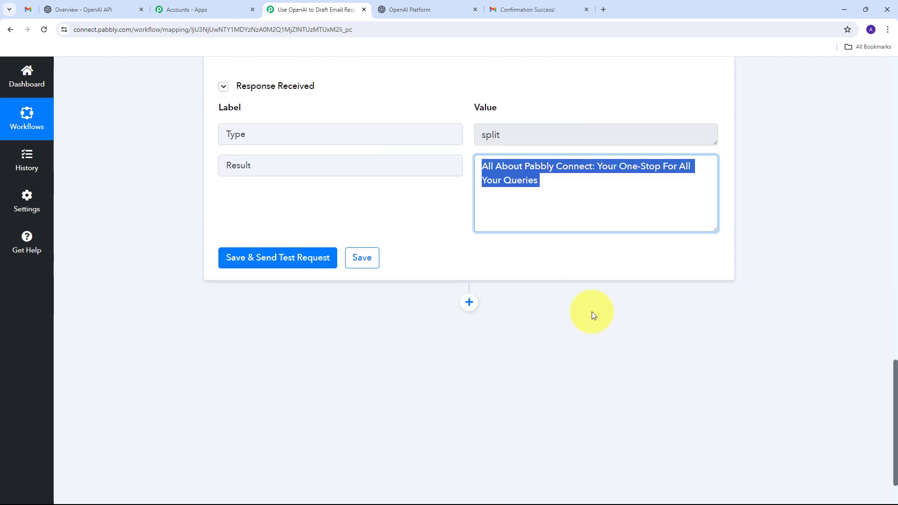
click(469, 303)
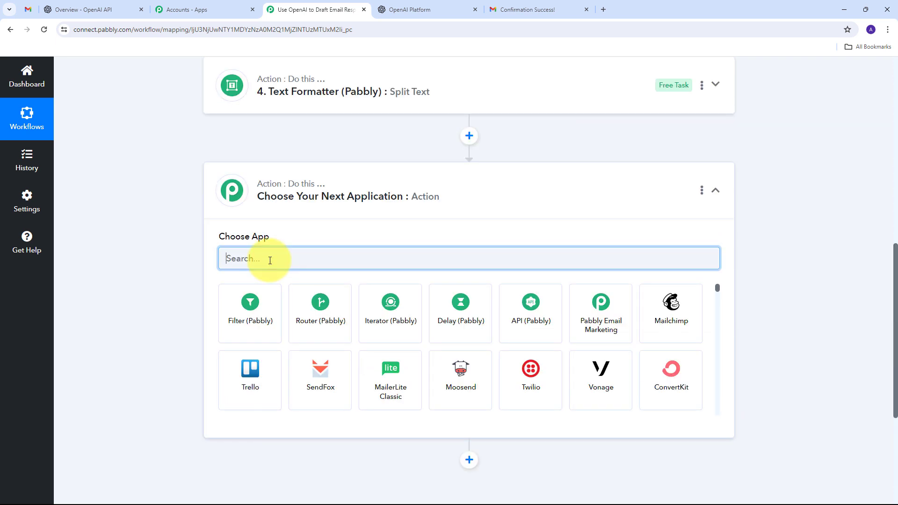
text(text)
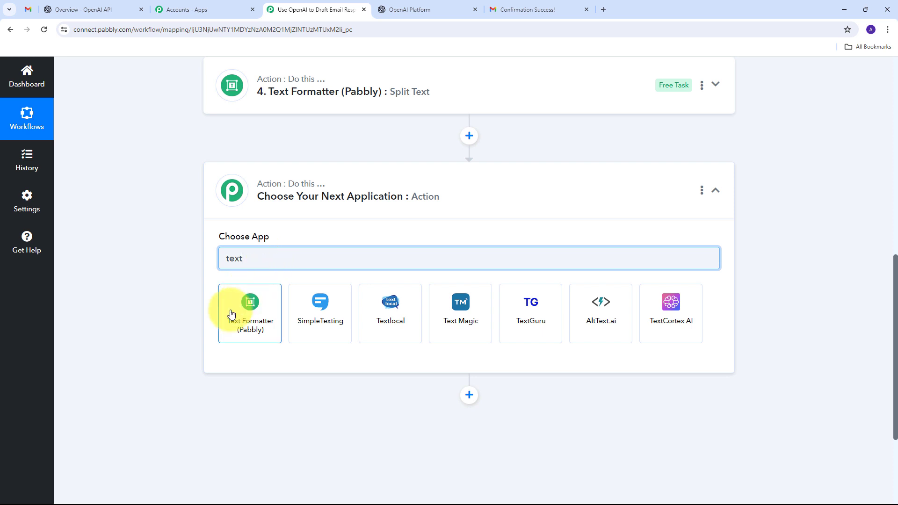
click(248, 307)
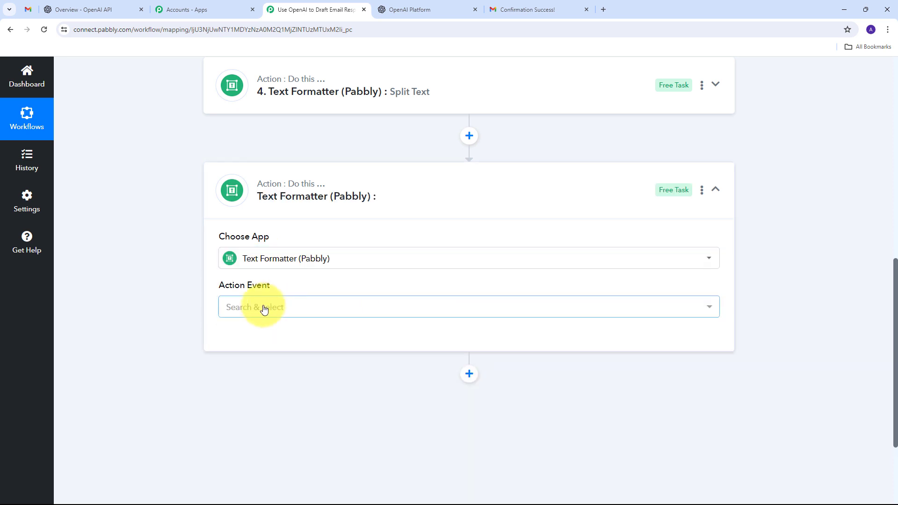
click(359, 311)
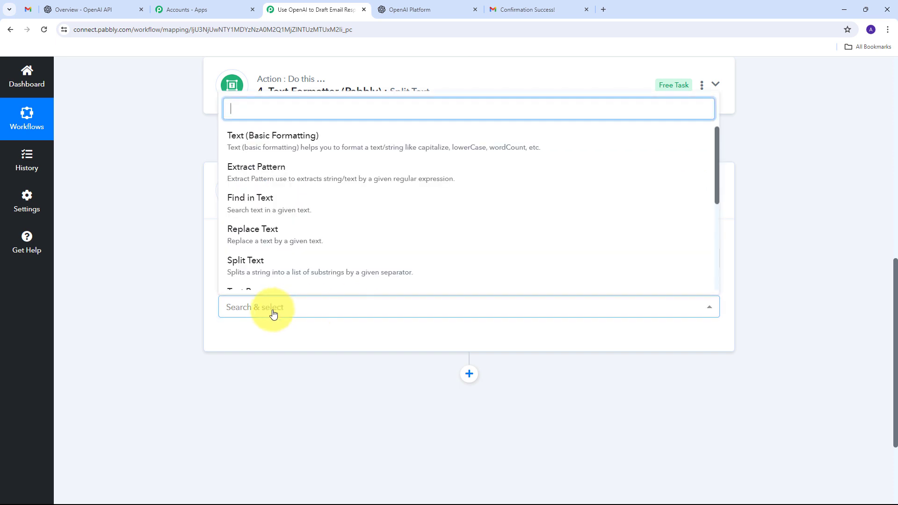
click(283, 268)
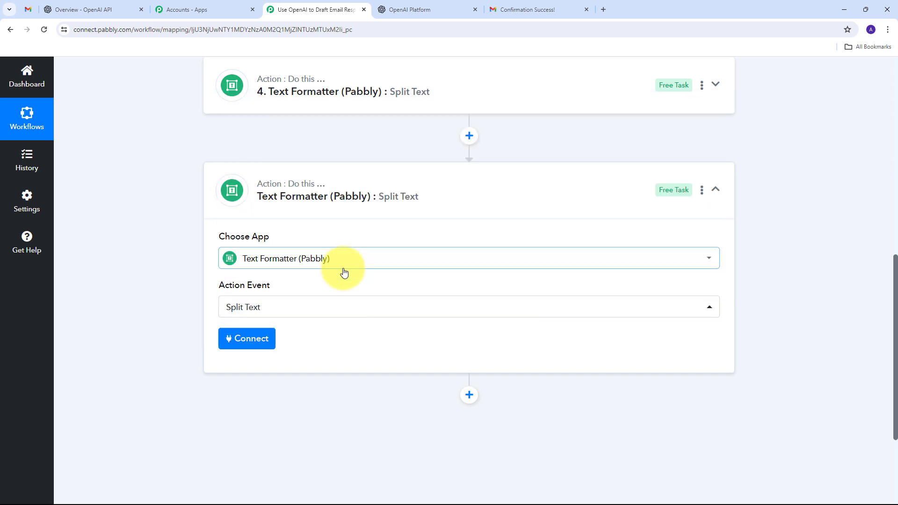
click(252, 340)
- Map the Result value of step 3's Split Text as the Text to Split in the fifth step
scroll(351, 290, down, 3)
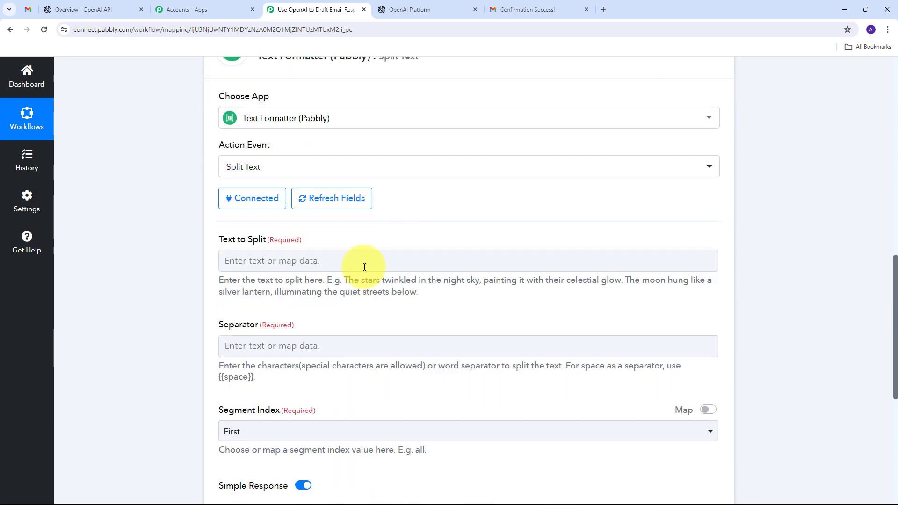
click(283, 260)
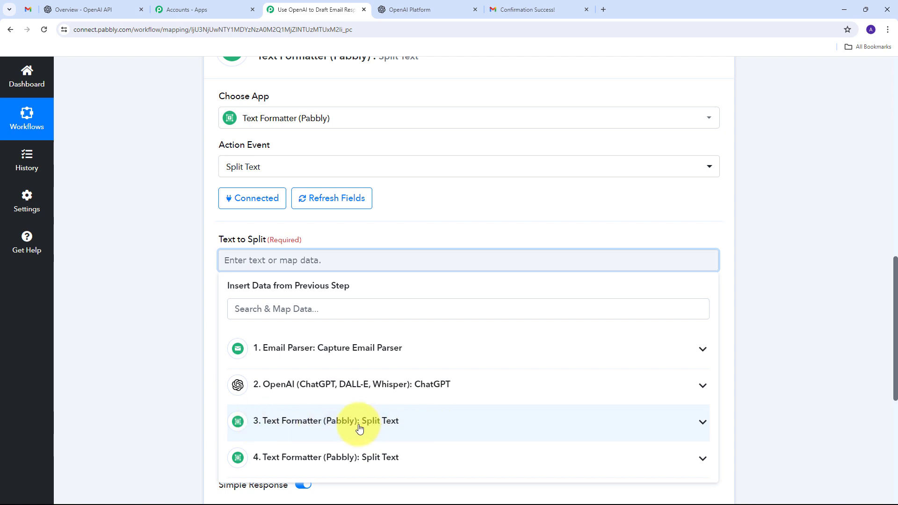
click(414, 427)
scroll(416, 431, down, 1)
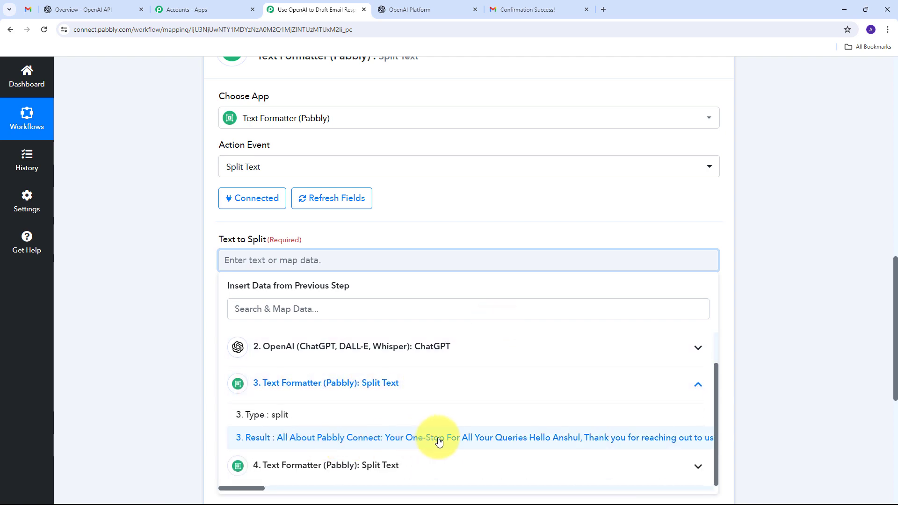
click(439, 437)
- Map the Result value of step 4's Split Text as the separator
scroll(370, 202, down, 3)
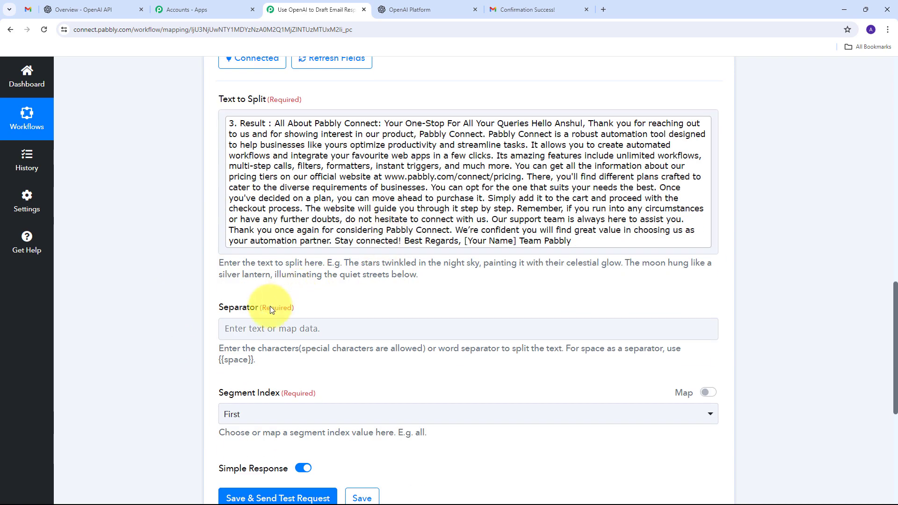
click(260, 328)
scroll(395, 247, down, 2)
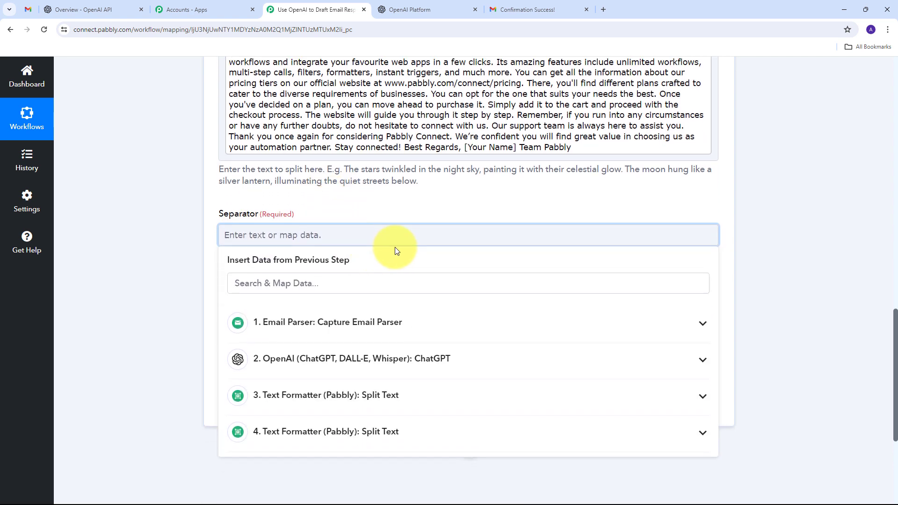
click(406, 436)
scroll(450, 412, down, 1)
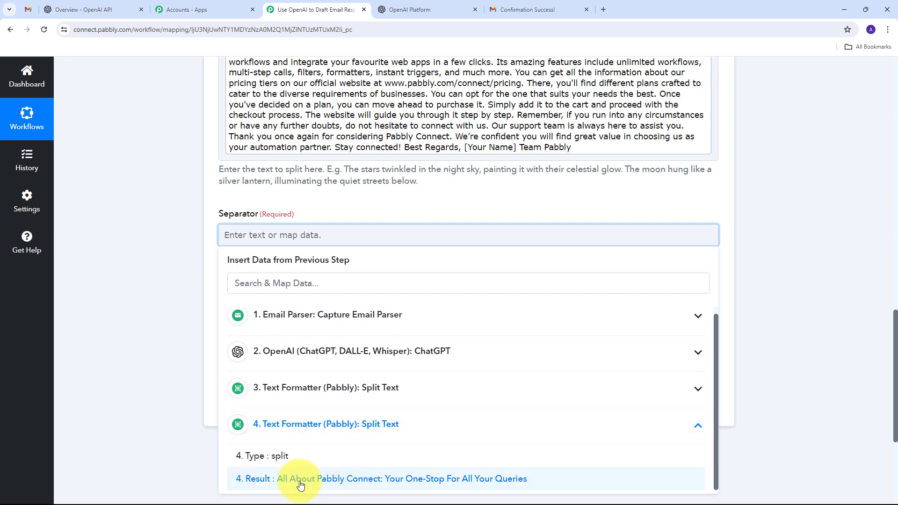
click(366, 482)
click(151, 305)
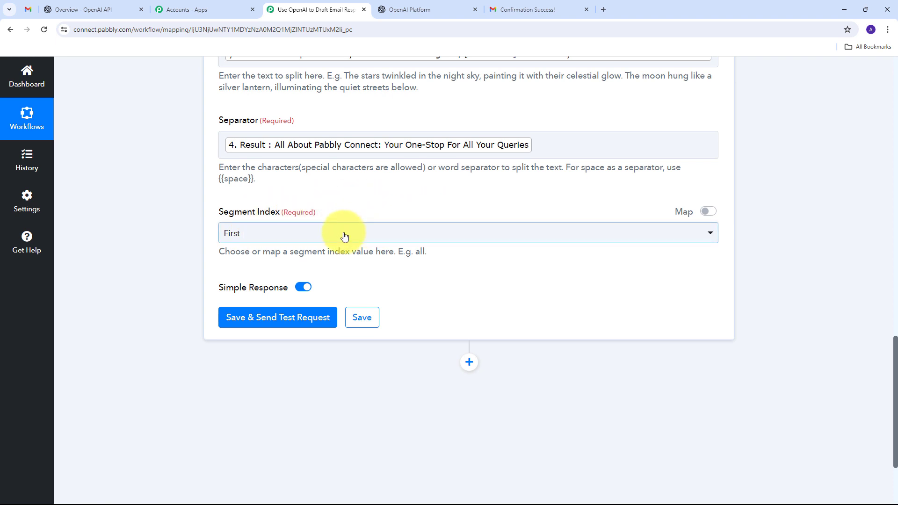
- Set the segment index to Second, save the fifth step with a test request, and check the email body in its Result value
click(345, 237)
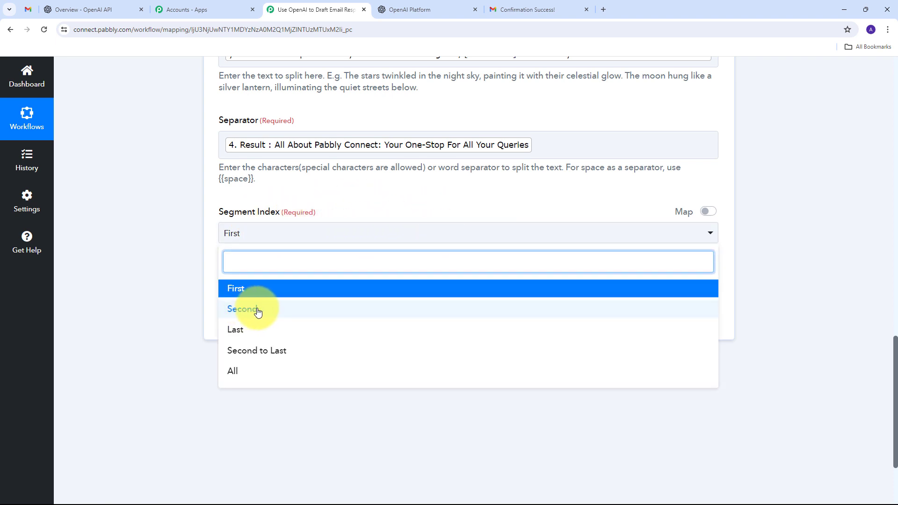
click(258, 311)
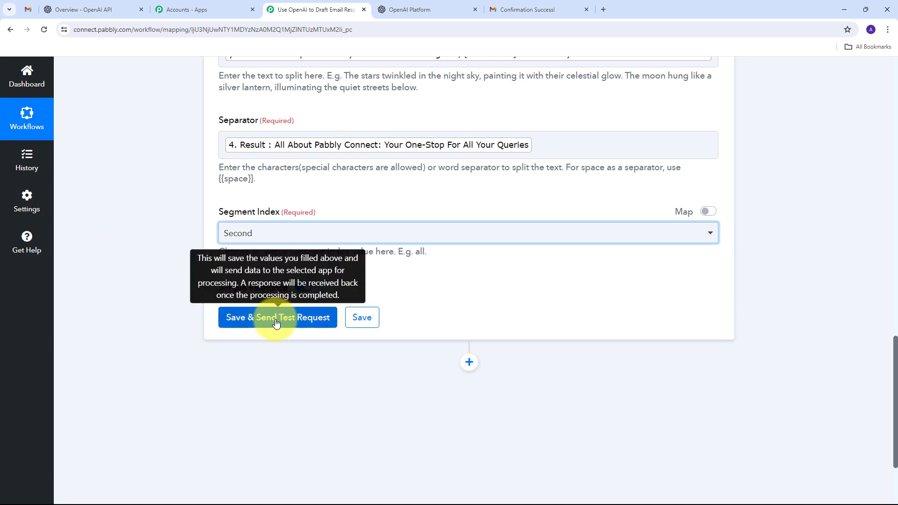
click(276, 318)
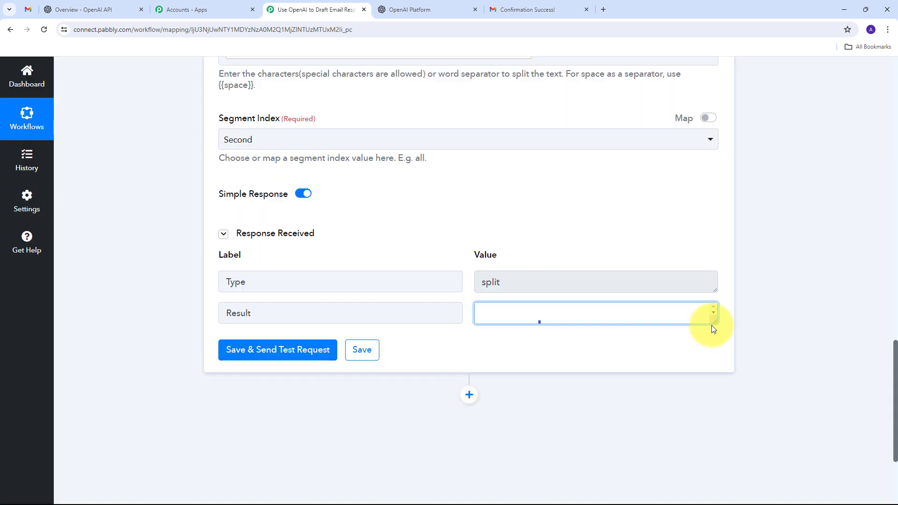
drag(712, 325, 707, 477)
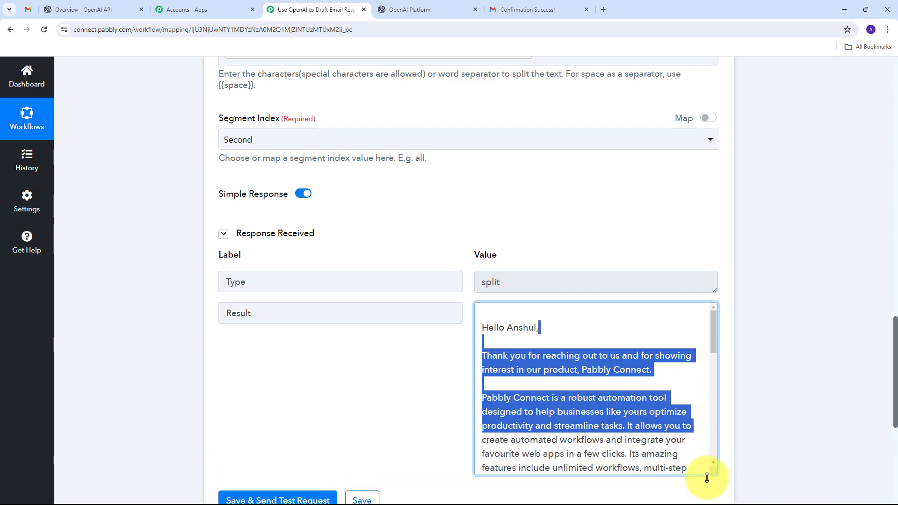
drag(477, 327, 645, 465)
scroll(573, 348, up, 10)
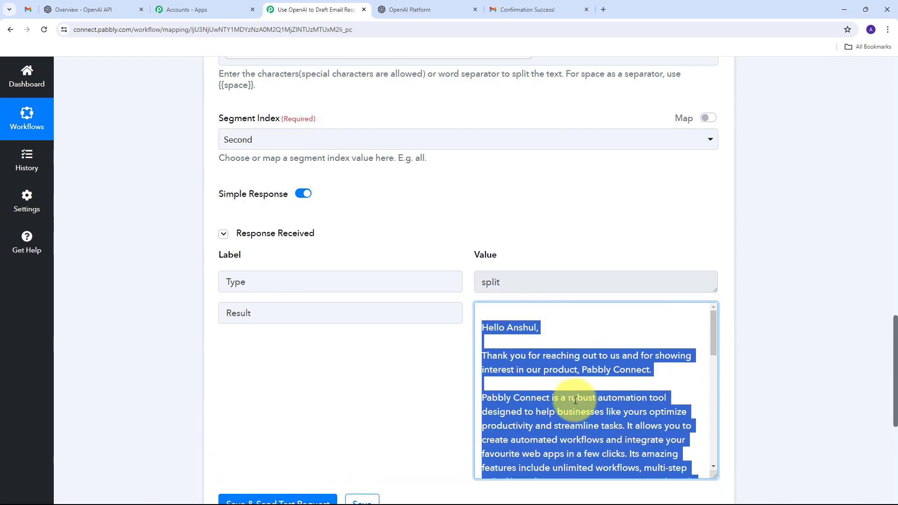
click(571, 322)
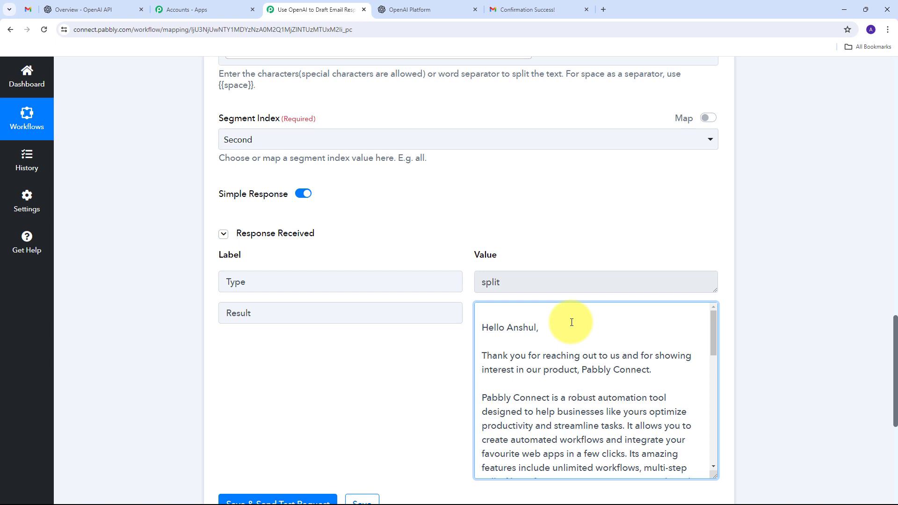
- Add a Gmail action with the Create Draft event following the fifth step
scroll(469, 243, down, 6)
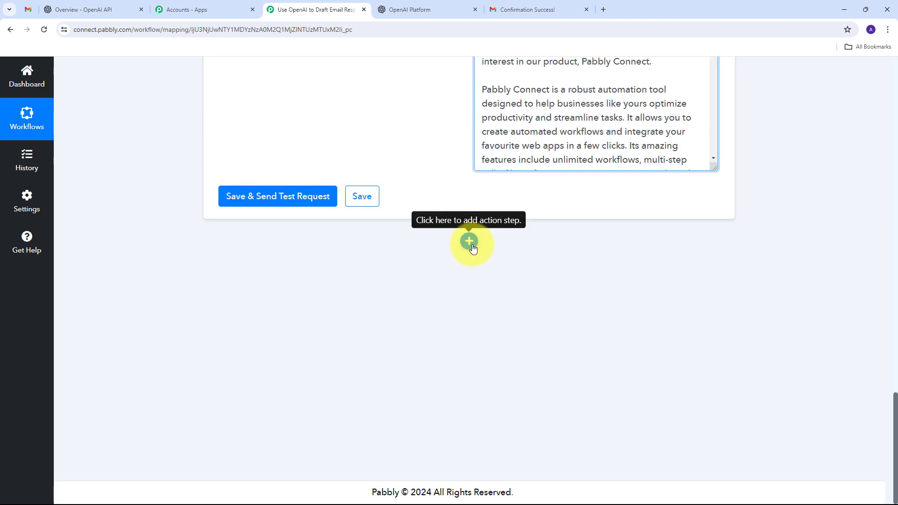
click(469, 243)
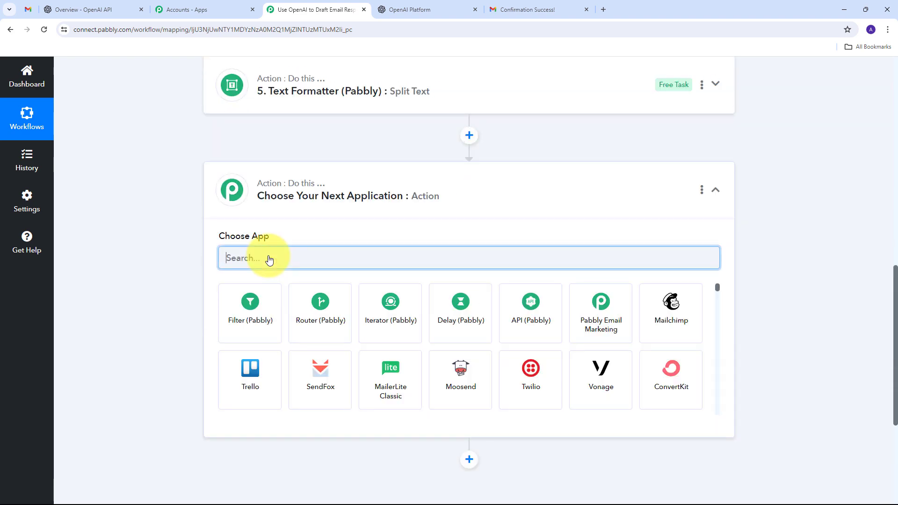
text(Gmail)
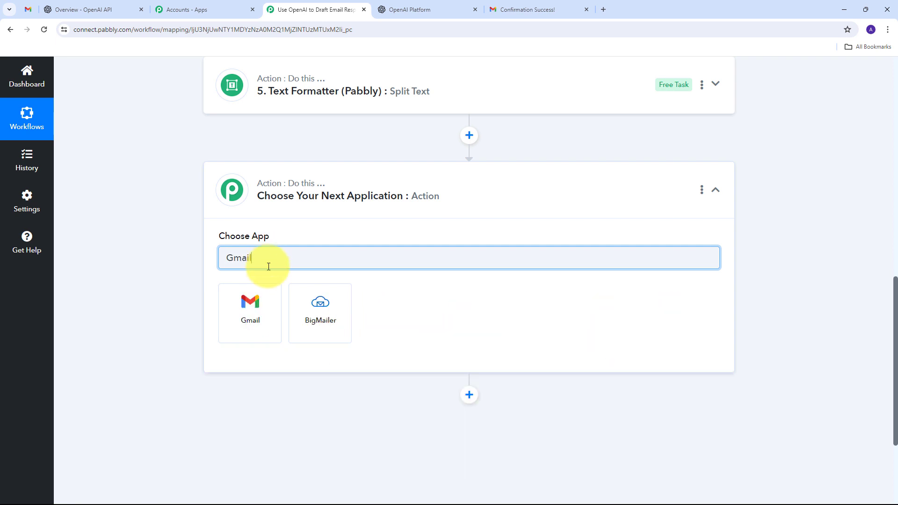
click(247, 331)
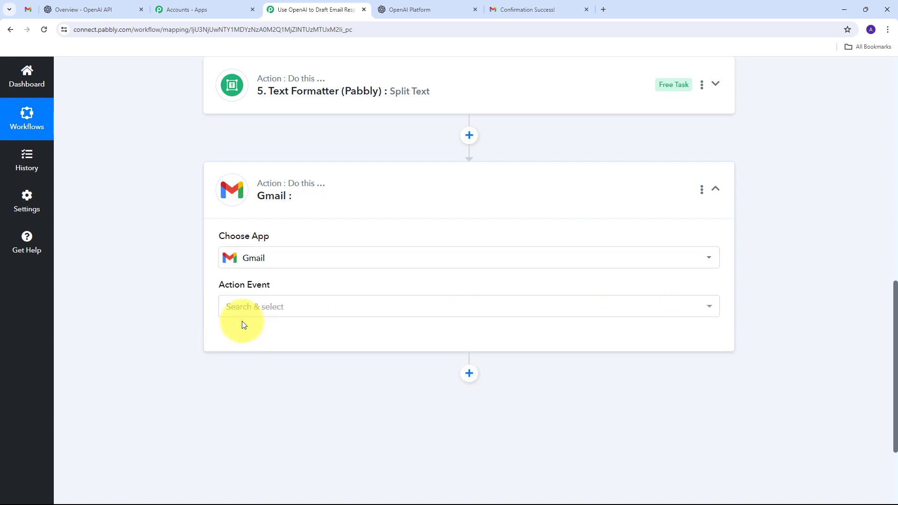
click(422, 305)
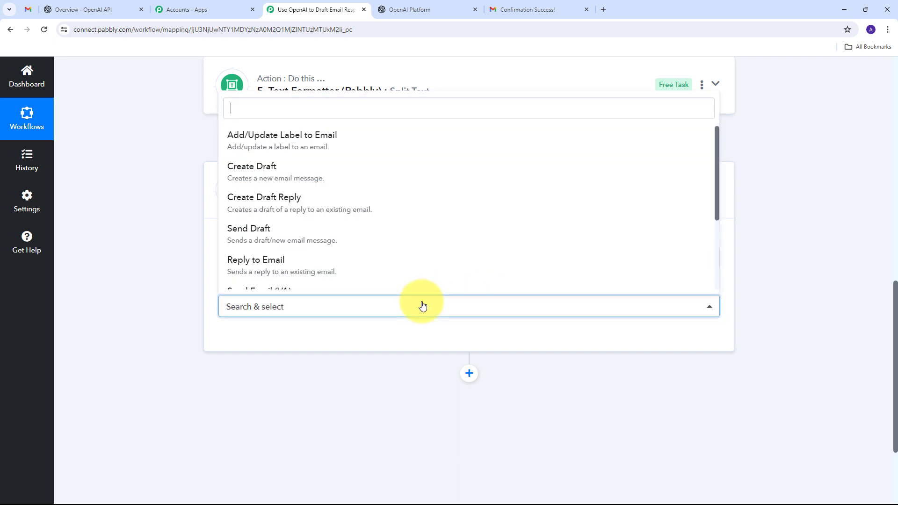
click(291, 178)
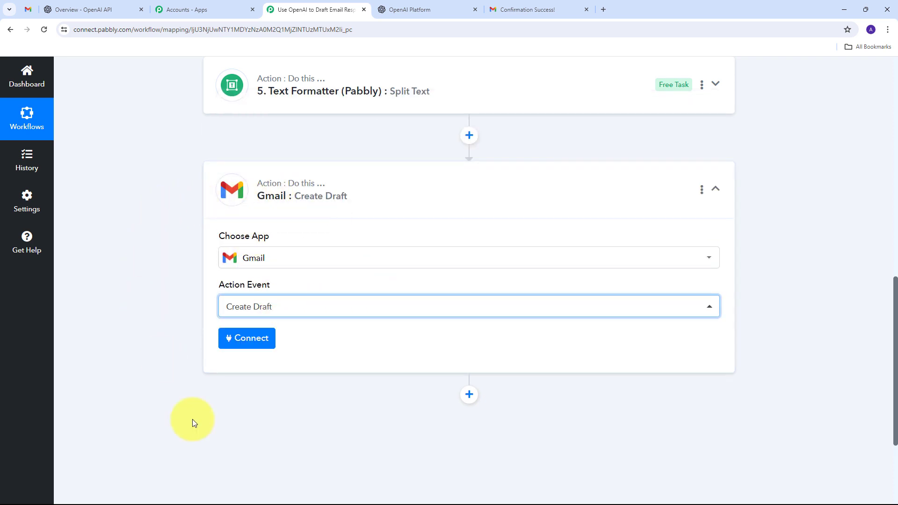
- Add a new Gmail connection for the Create Draft action and authorize Pabbly Connect to access the Google account
click(244, 349)
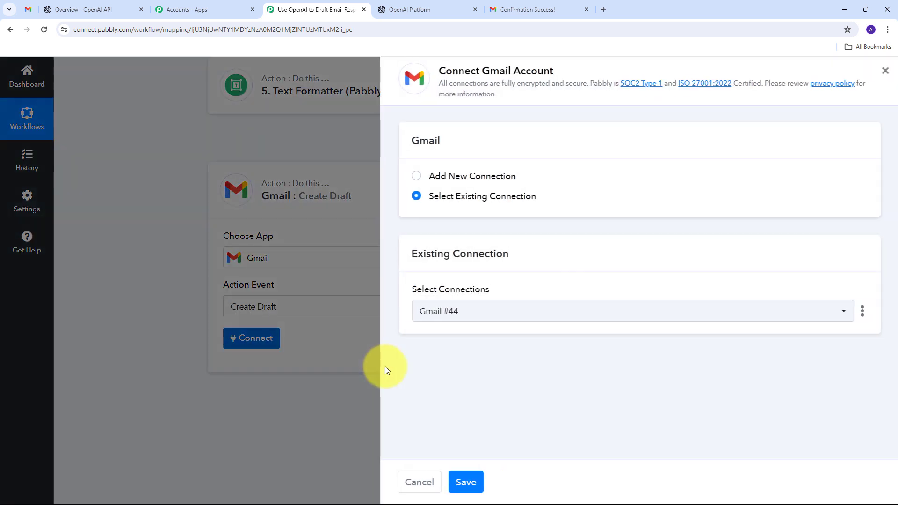
click(453, 177)
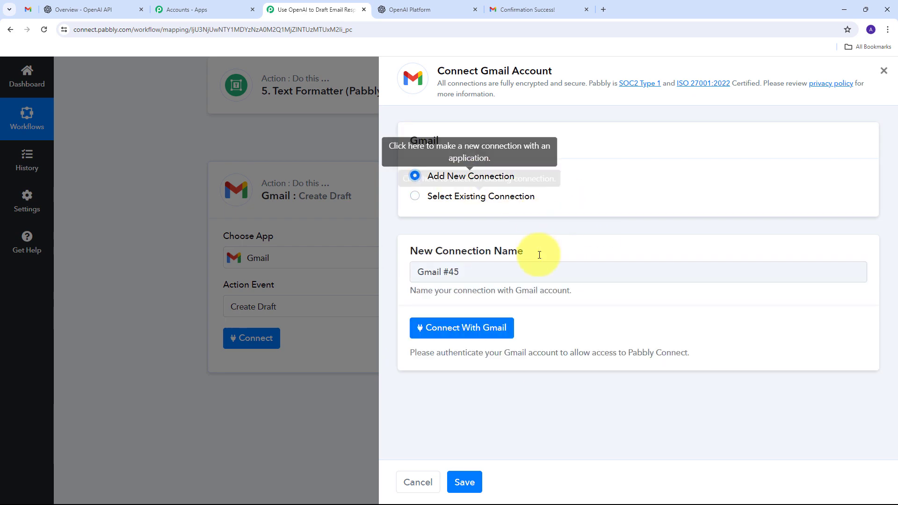
click(461, 328)
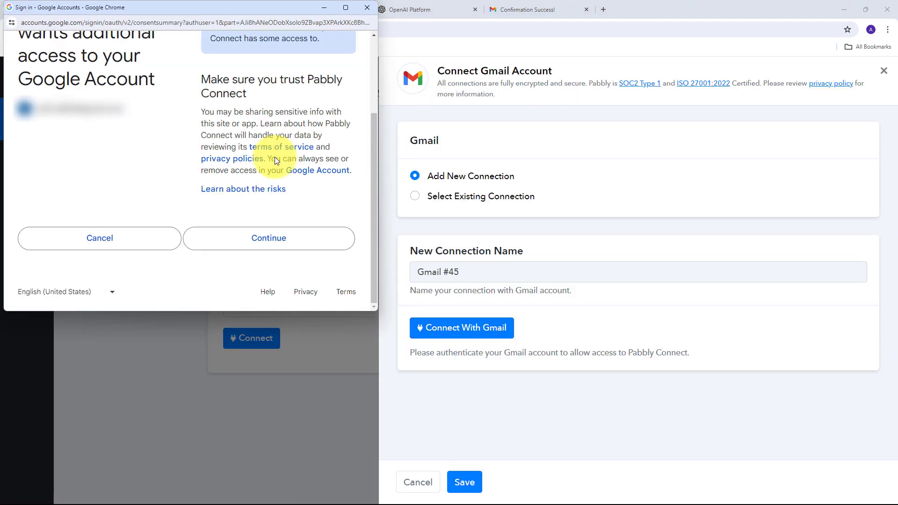
click(264, 242)
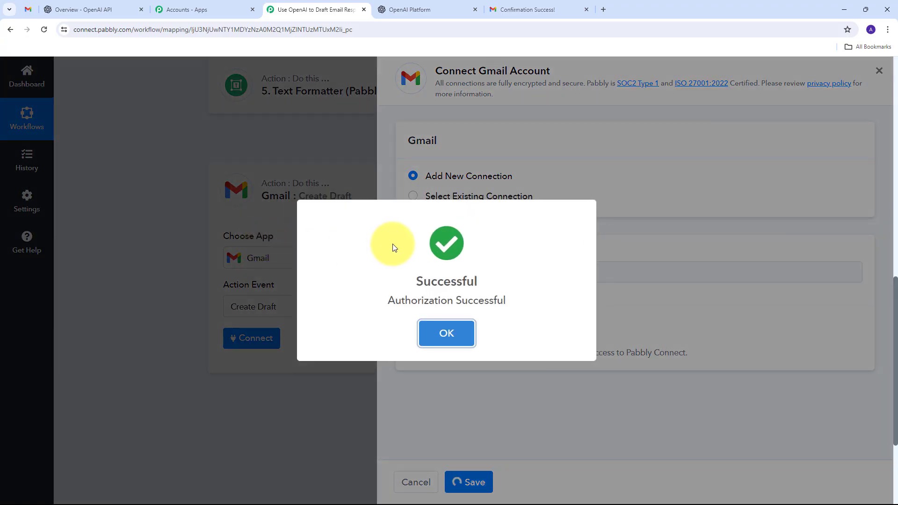
- Map the Result value of step 4's Split Text as the draft's email subject
scroll(414, 174, down, 3)
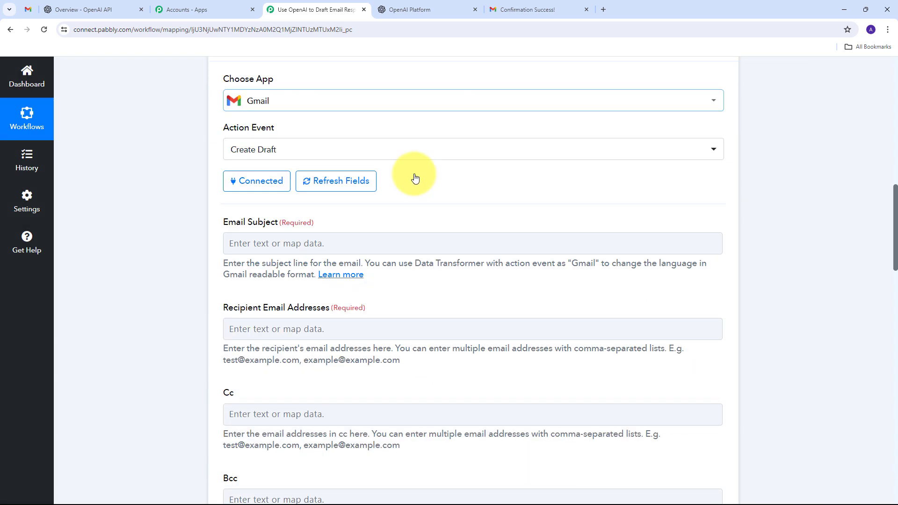
scroll(415, 176, down, 1)
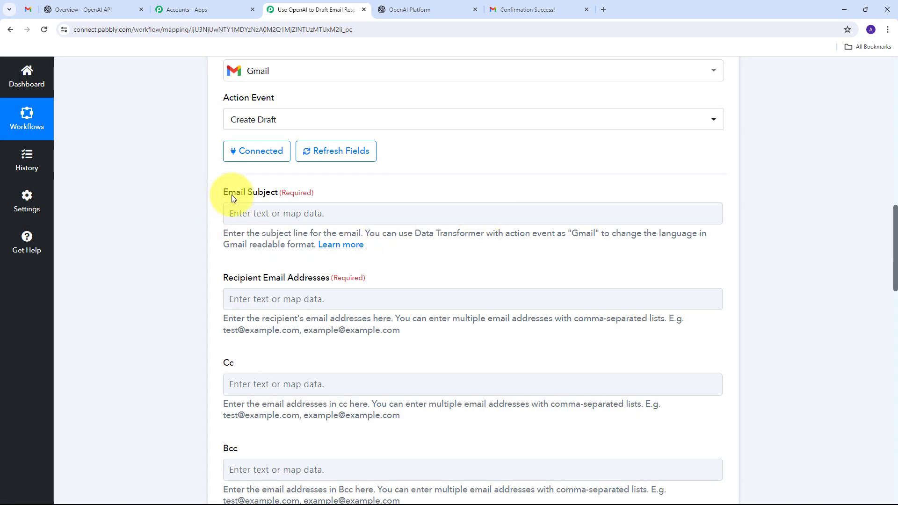
click(318, 213)
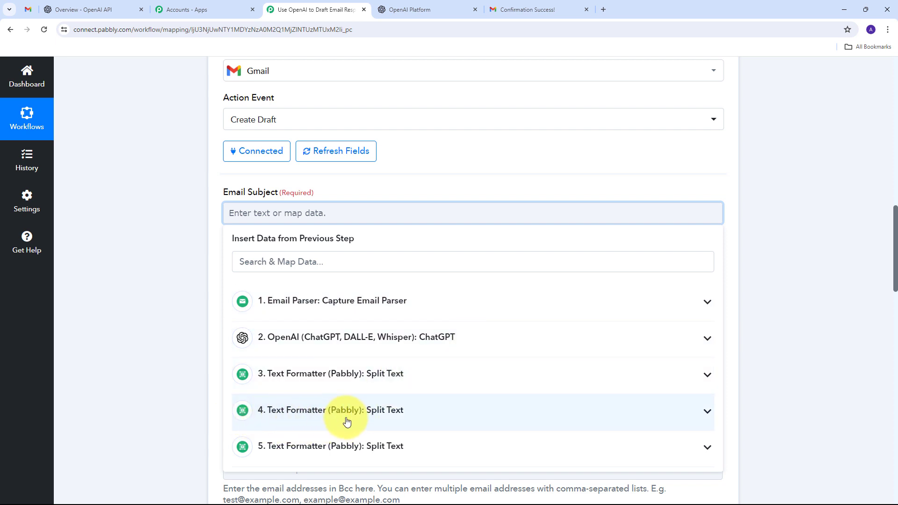
click(397, 420)
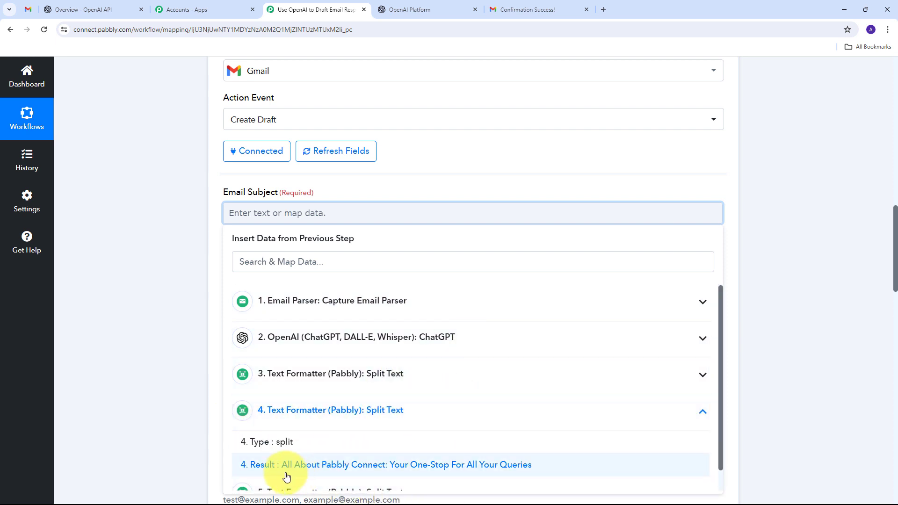
click(391, 465)
click(173, 225)
- Search the previous steps' data for "From" and map the Email Parser's From 0 Address as the recipient email address
scroll(341, 206, down, 2)
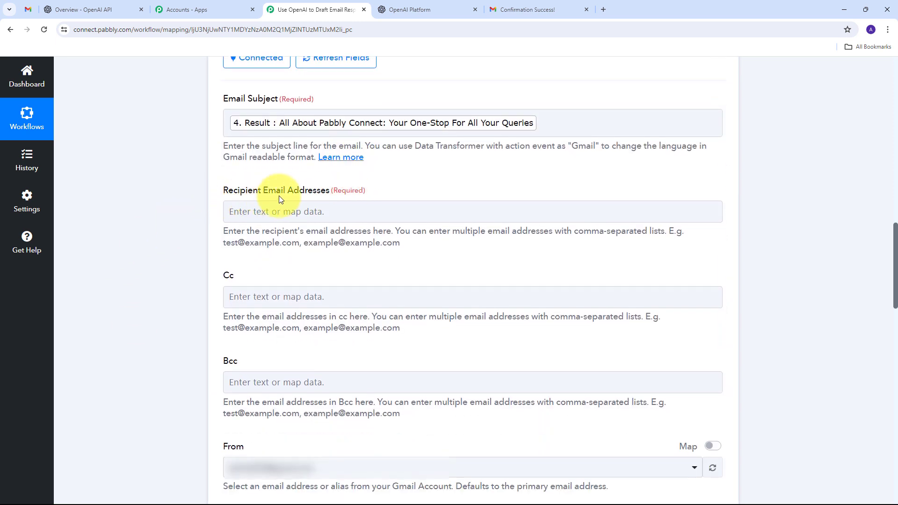
click(254, 212)
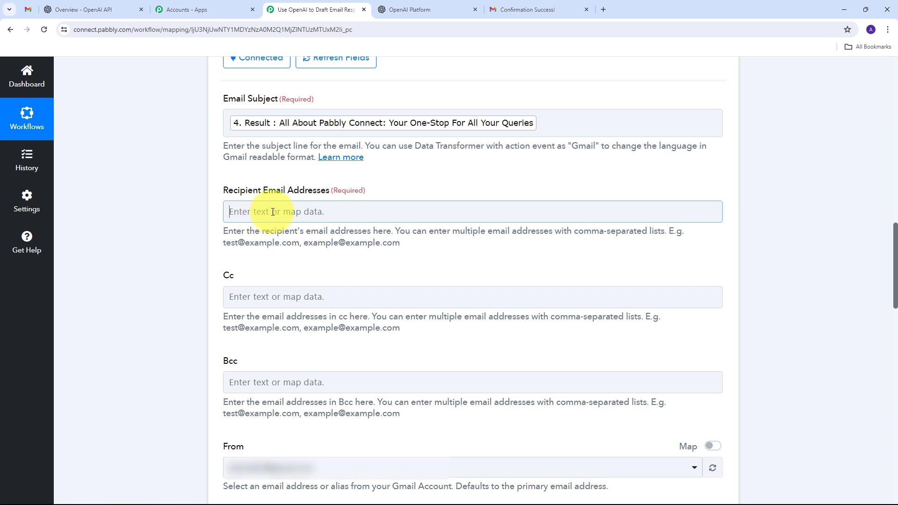
click(273, 212)
click(280, 262)
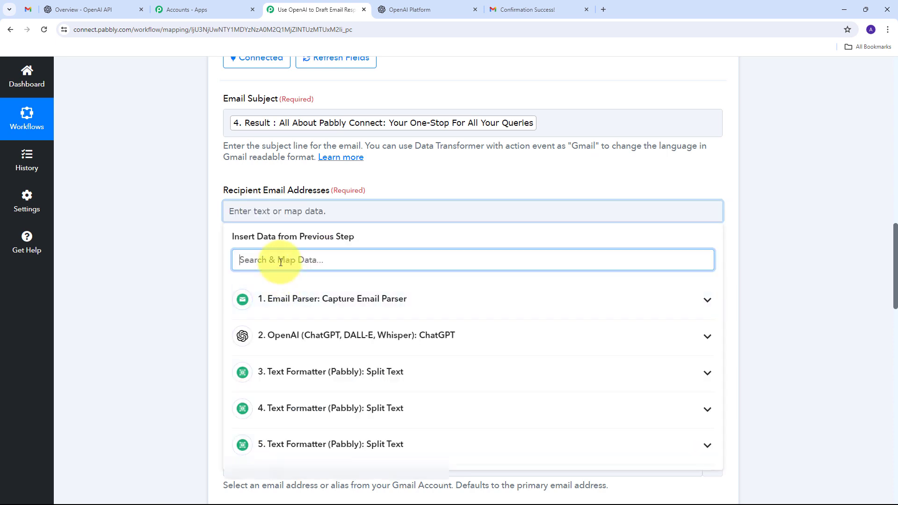
text(From)
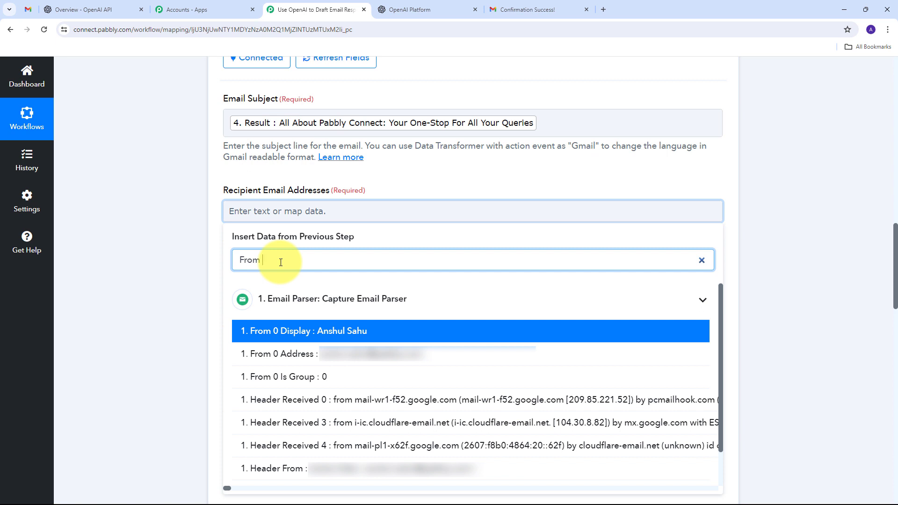
click(363, 356)
click(156, 233)
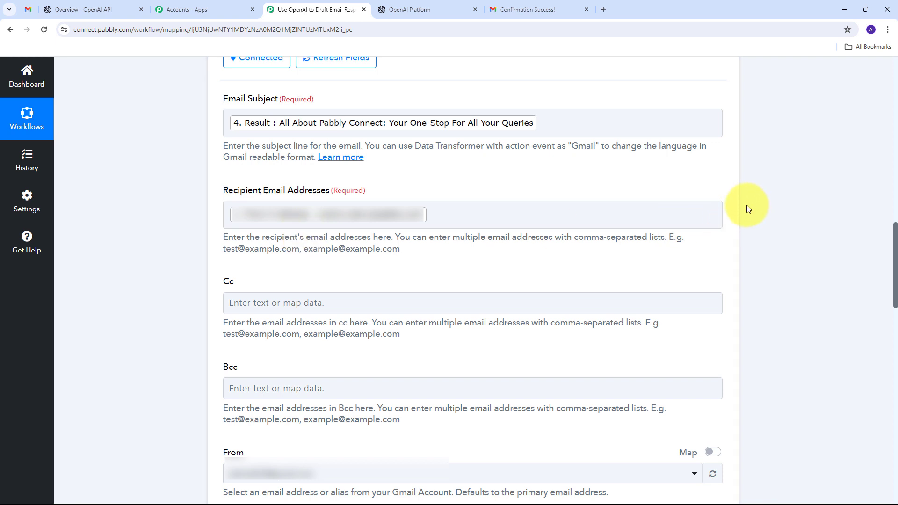
- Set the draft's sender name to Pabbly
scroll(747, 205, down, 9)
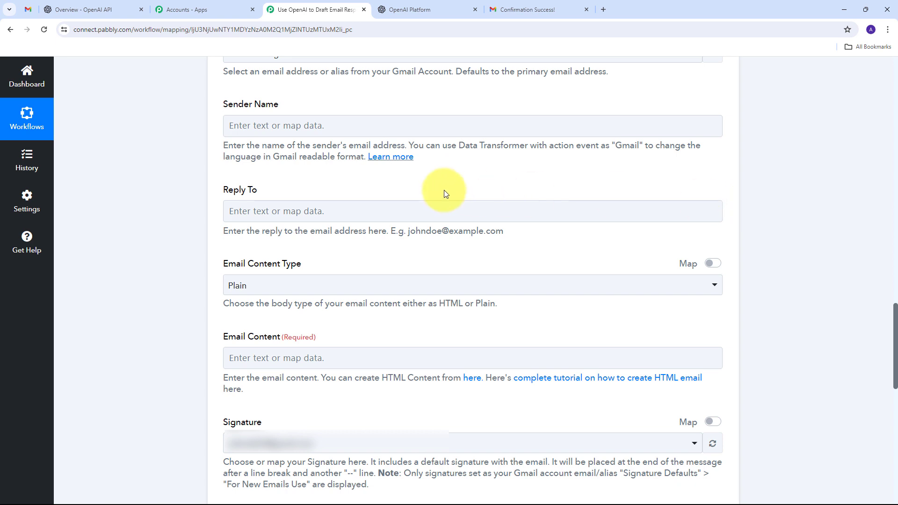
click(270, 127)
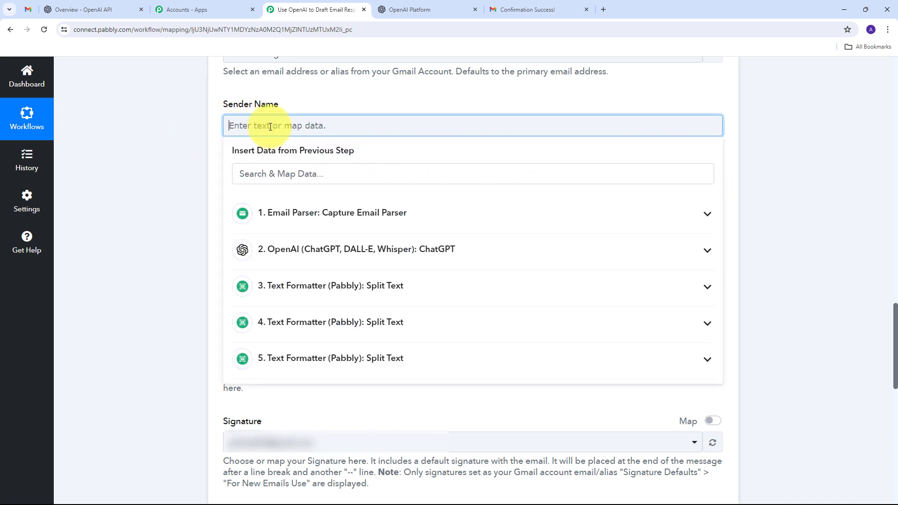
text(Pabbly)
click(190, 124)
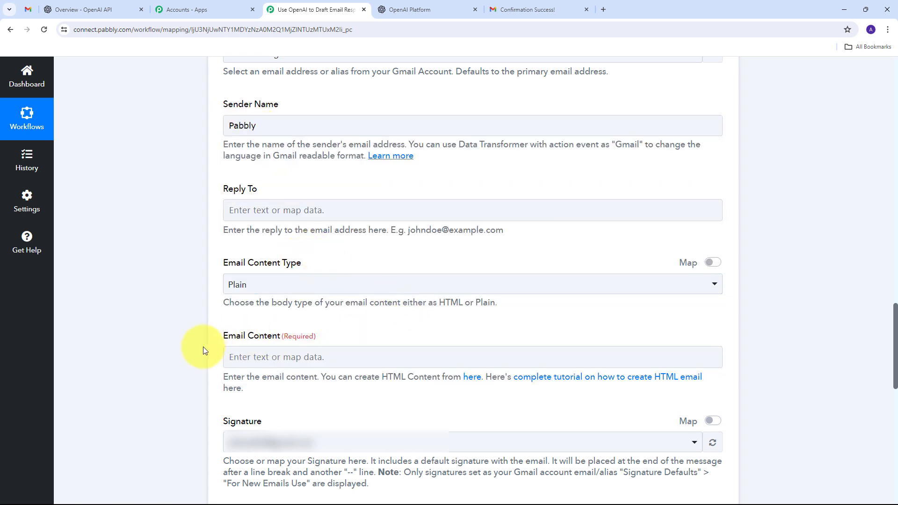
- Map the Result value of step 5's Split Text as the email content and save the Create Draft step with a test request
click(287, 347)
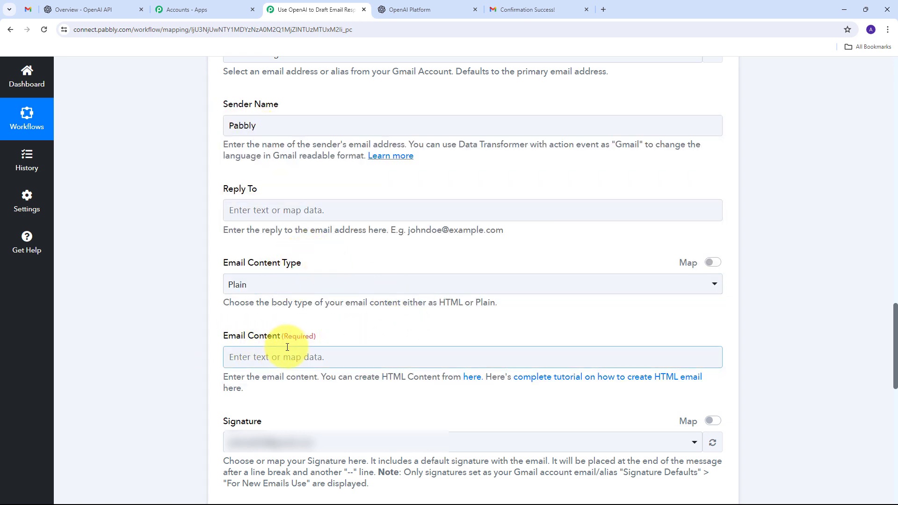
click(262, 356)
scroll(404, 468, down, 2)
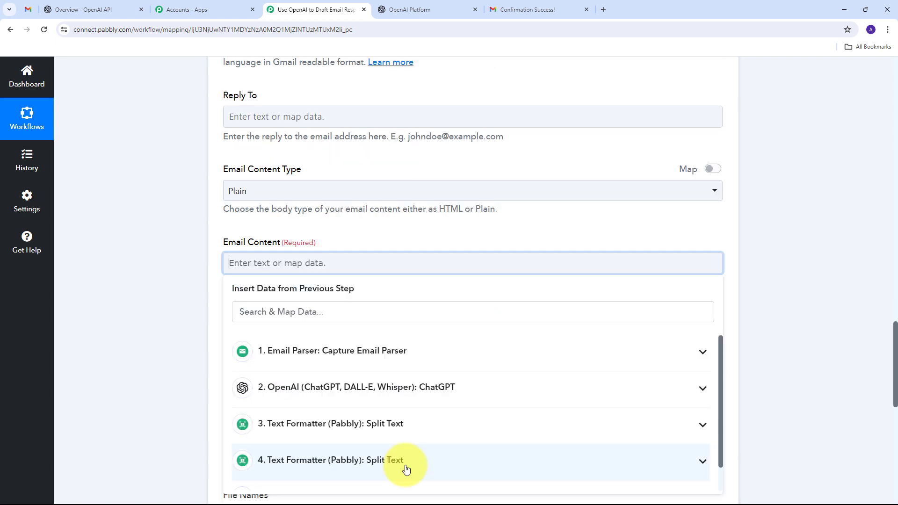
scroll(464, 424, down, 1)
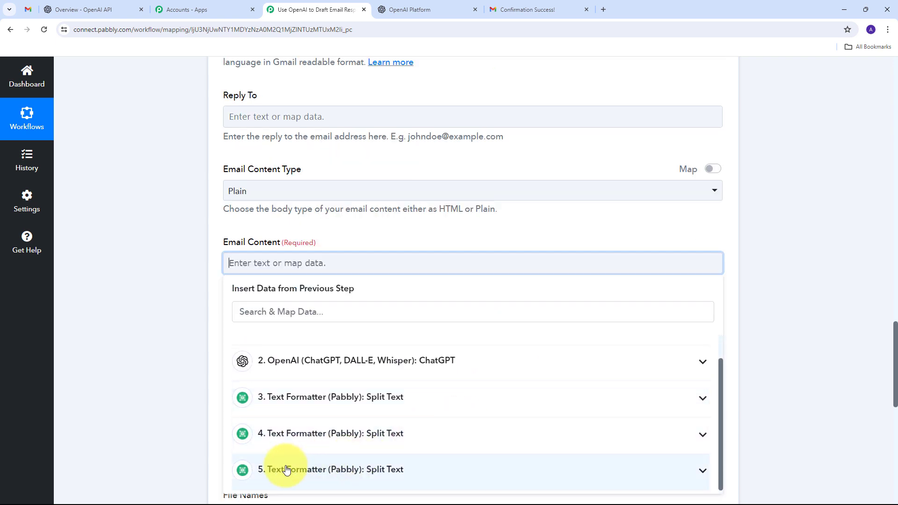
click(395, 471)
scroll(413, 388, down, 1)
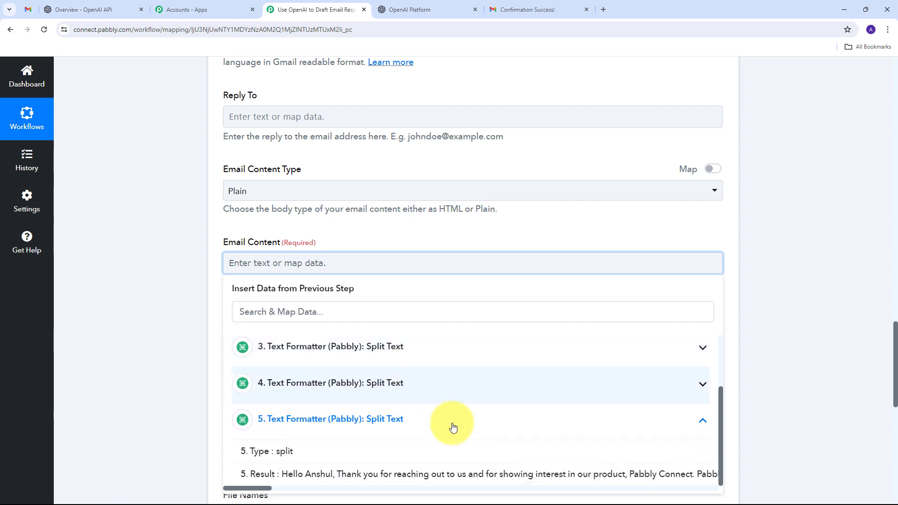
click(407, 475)
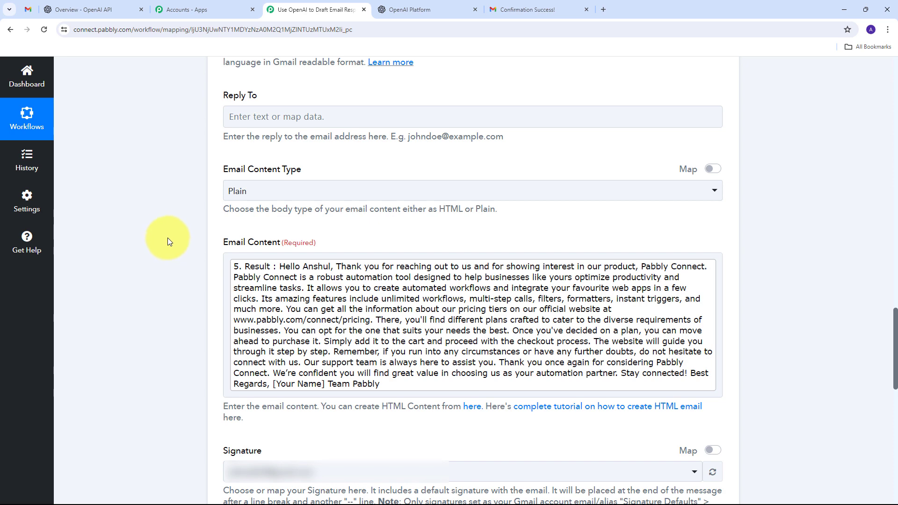
scroll(168, 182, down, 12)
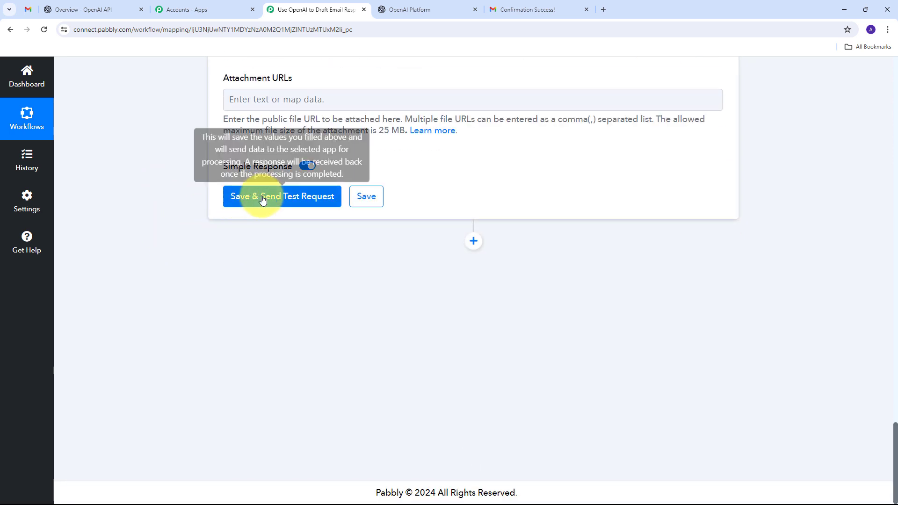
click(285, 198)
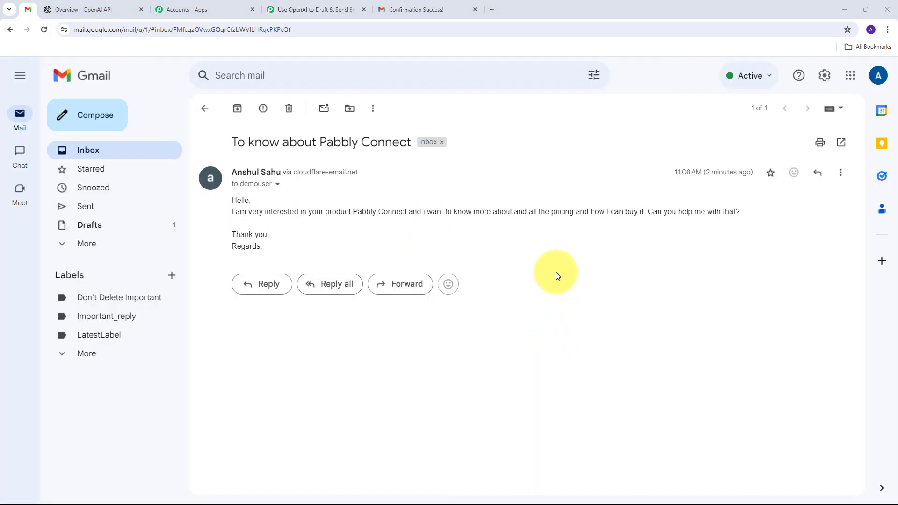
- In Gmail, open the generated draft from the Drafts folder and check its subject and body
click(87, 234)
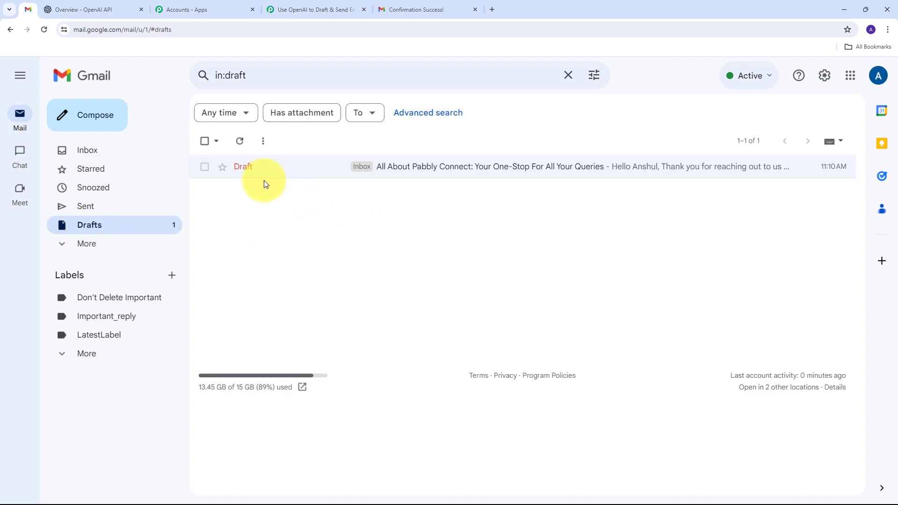
click(406, 167)
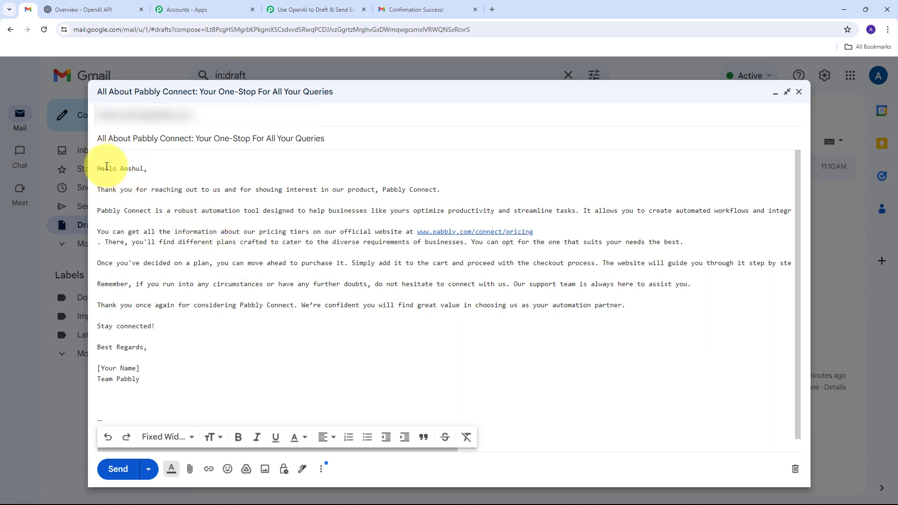
drag(371, 140, 85, 151)
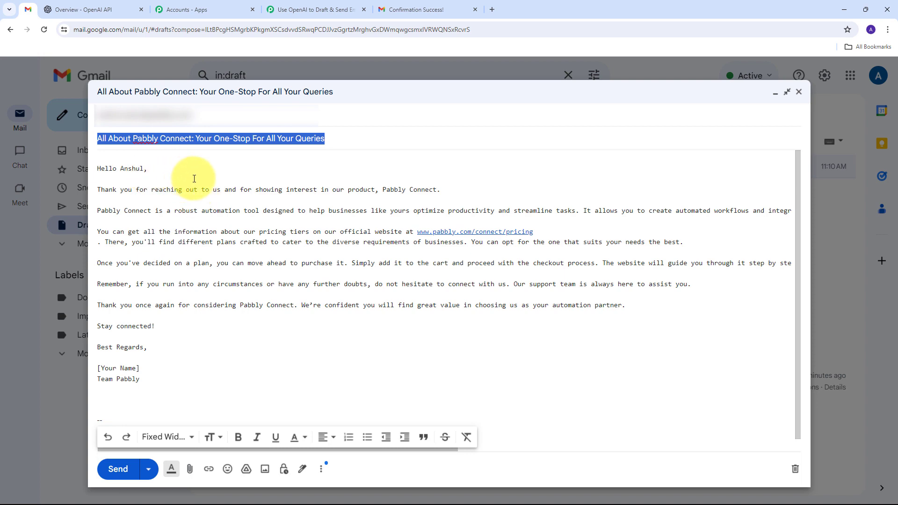
- Return to the Pabbly Connect workflow and add a Delay (Pabbly) action with the Add Time Delay event following the Gmail draft step
click(299, 10)
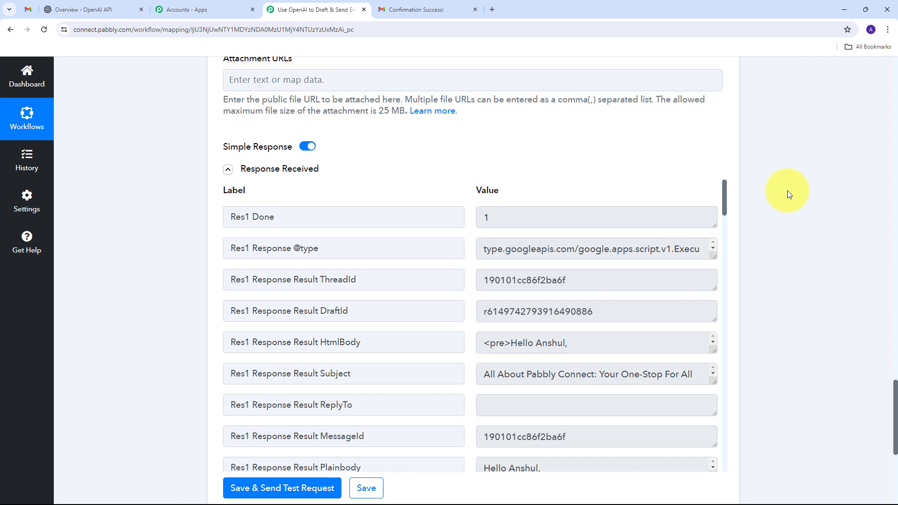
scroll(787, 190, down, 2)
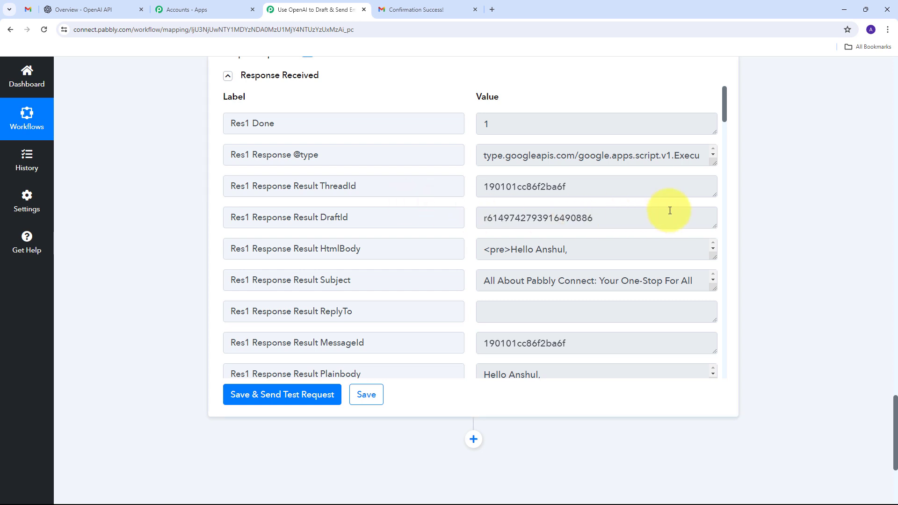
scroll(757, 191, down, 4)
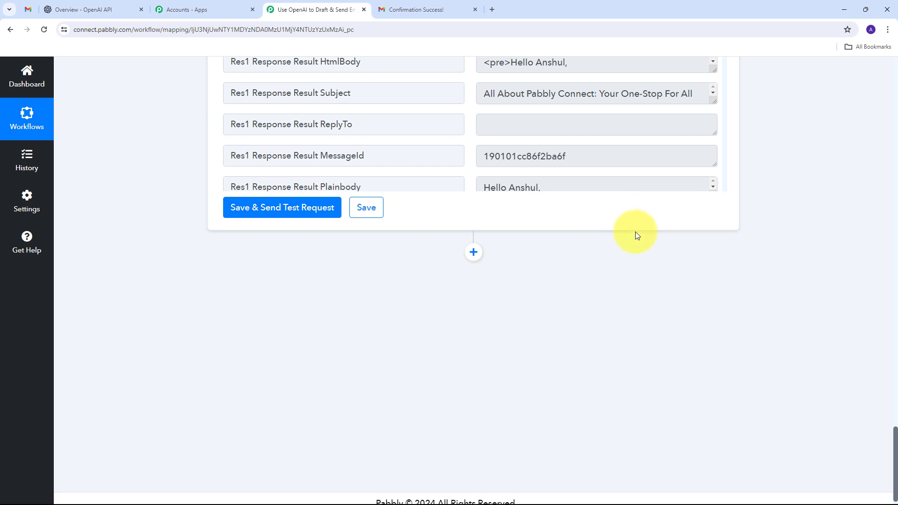
click(473, 255)
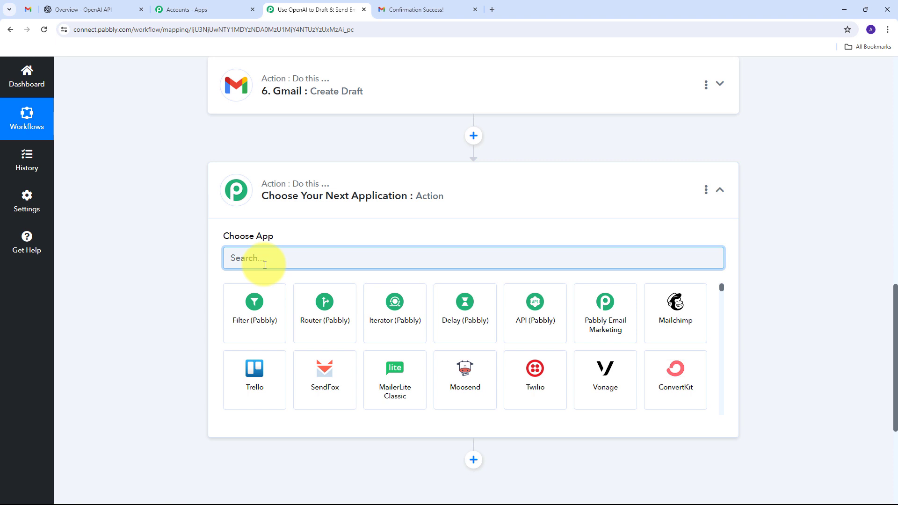
click(465, 304)
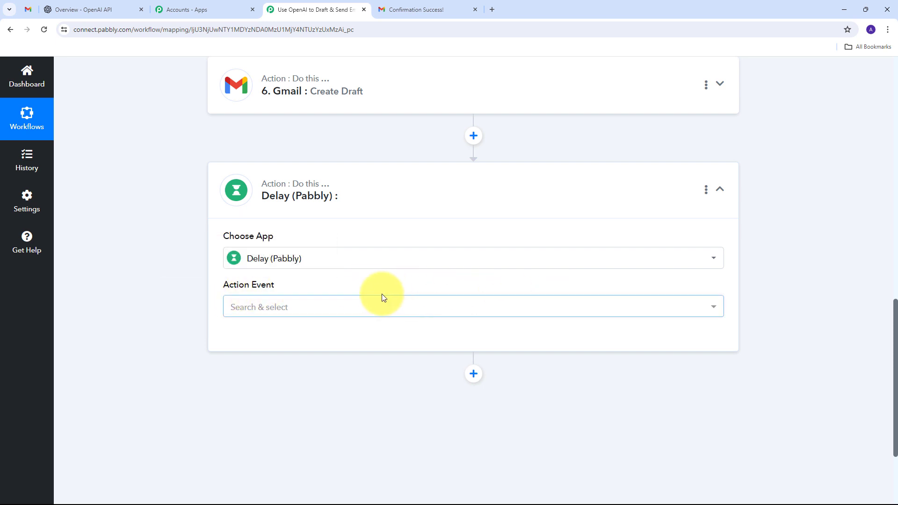
click(335, 305)
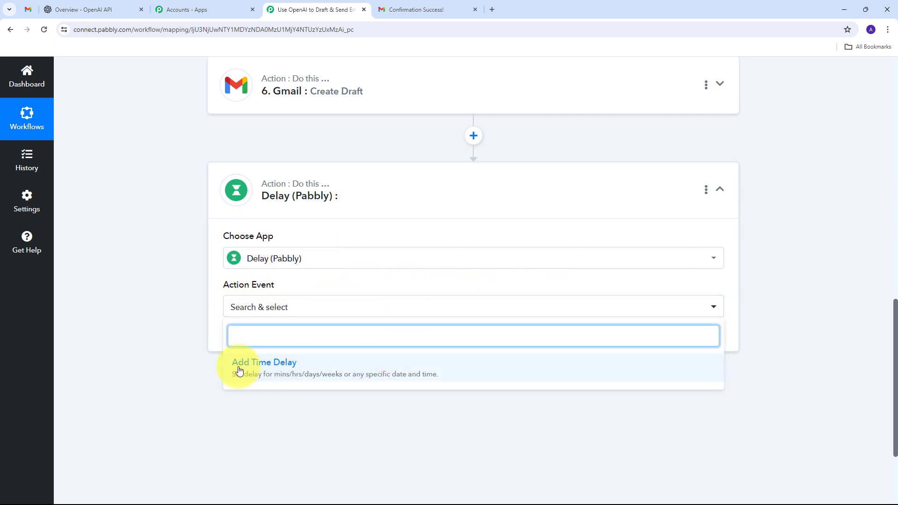
click(294, 371)
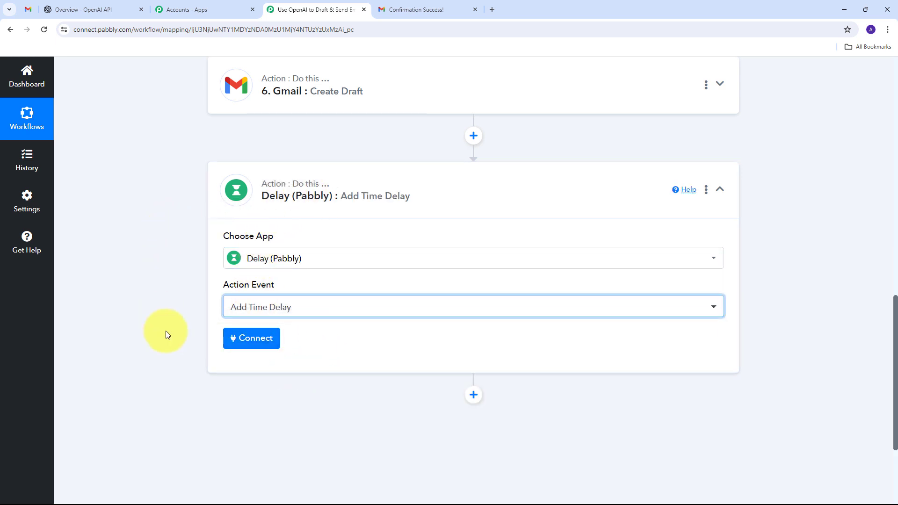
- Connect the Delay action and set its delay to 24 hours
click(251, 339)
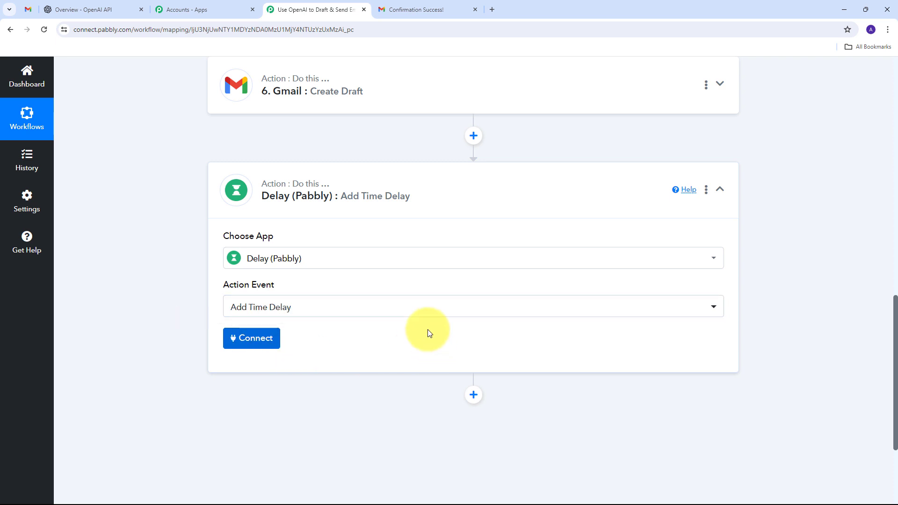
scroll(470, 173, down, 2)
scroll(470, 174, down, 2)
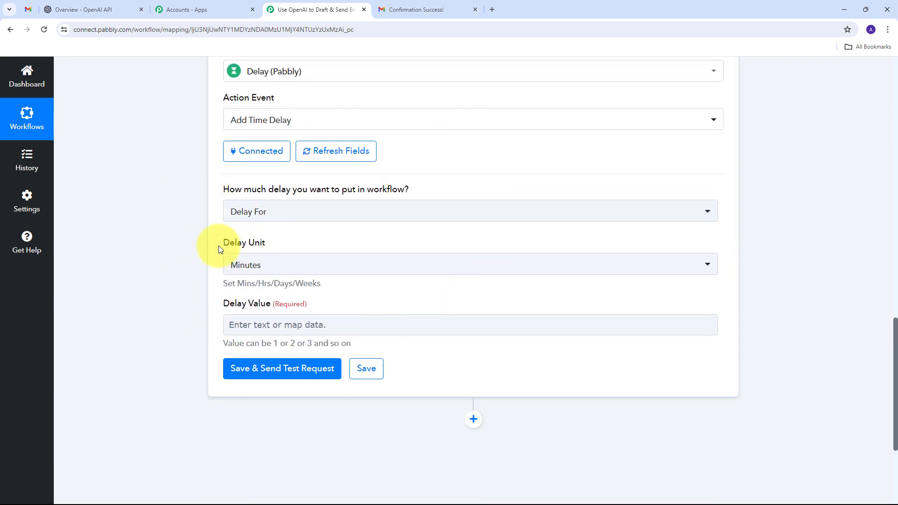
click(417, 265)
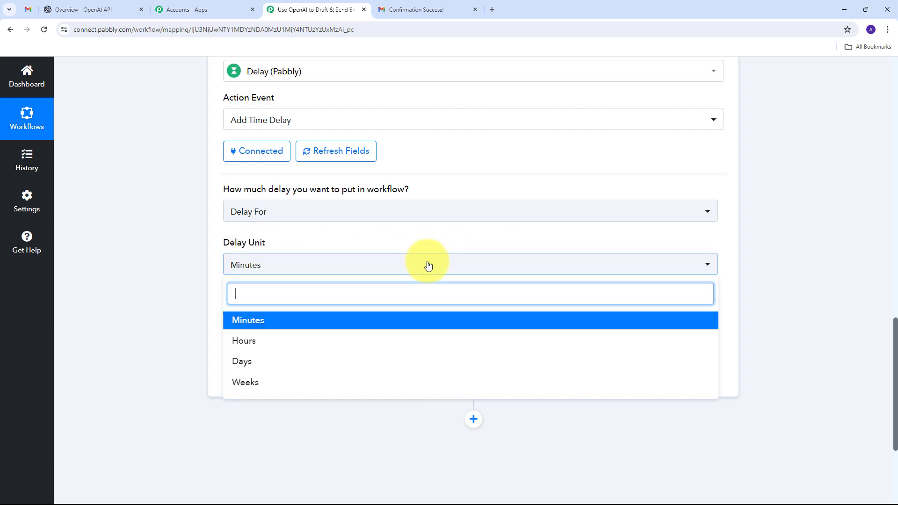
click(252, 342)
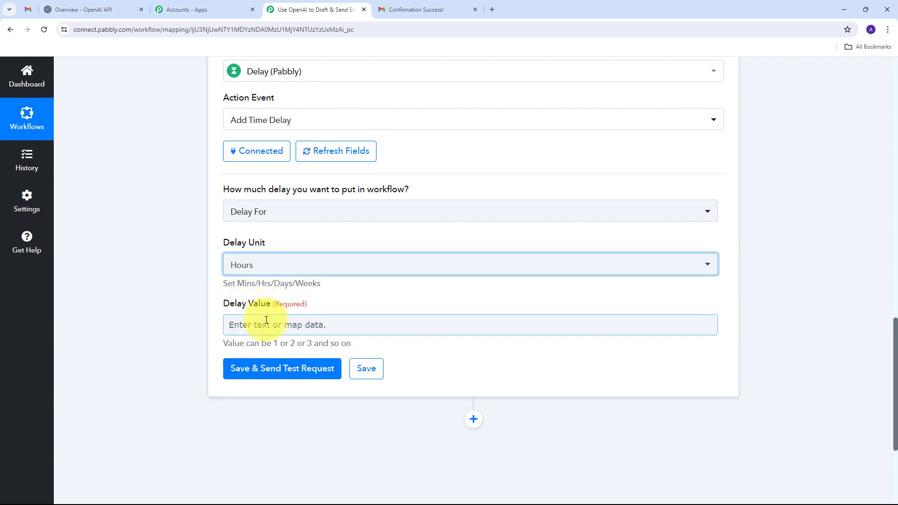
click(266, 321)
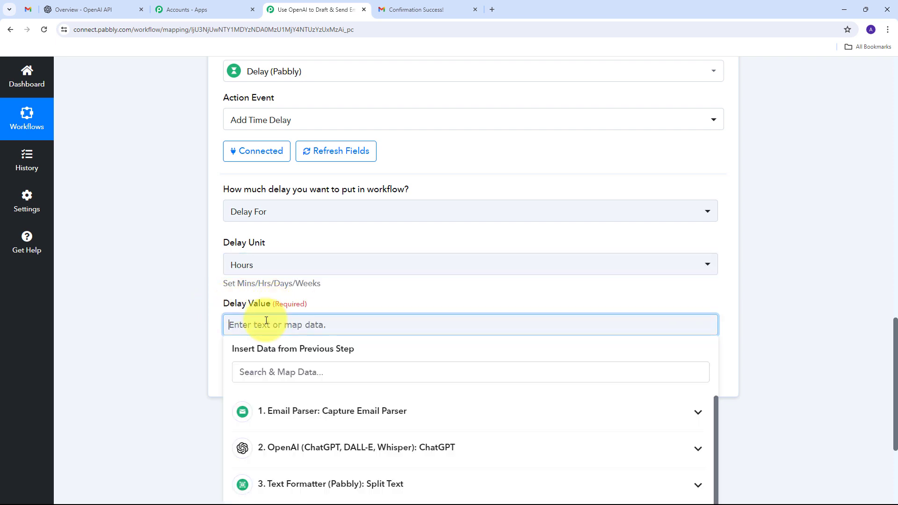
text(24)
click(201, 300)
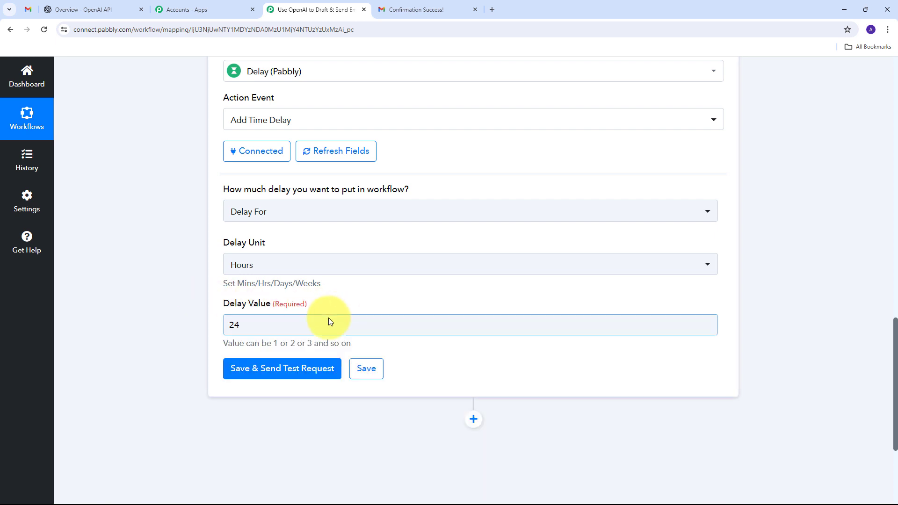
- Save the 24-hour Delay step with a test request and check the message in its response
scroll(182, 219, up, 1)
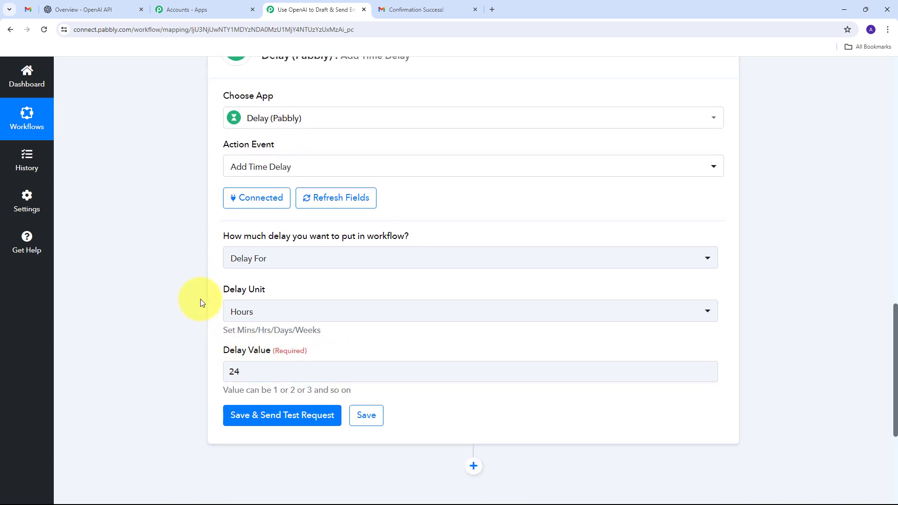
scroll(148, 265, up, 2)
scroll(149, 260, down, 1)
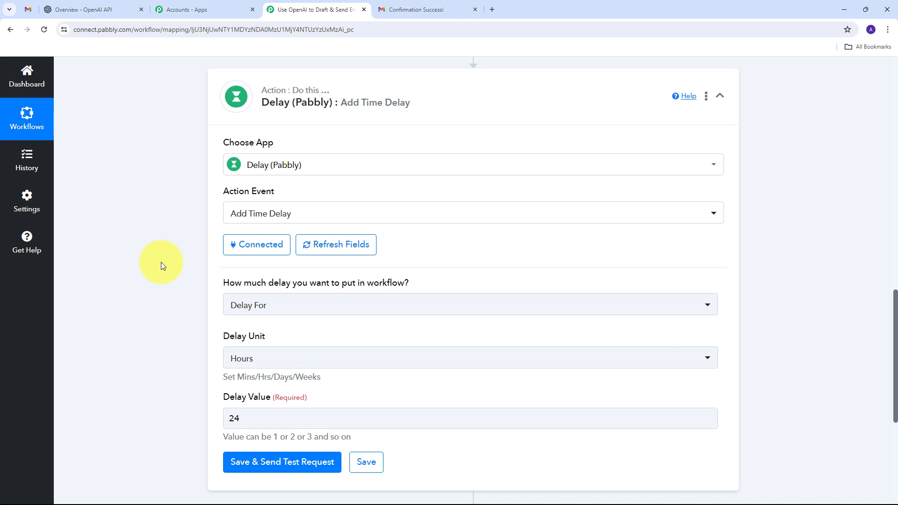
scroll(161, 266, down, 1)
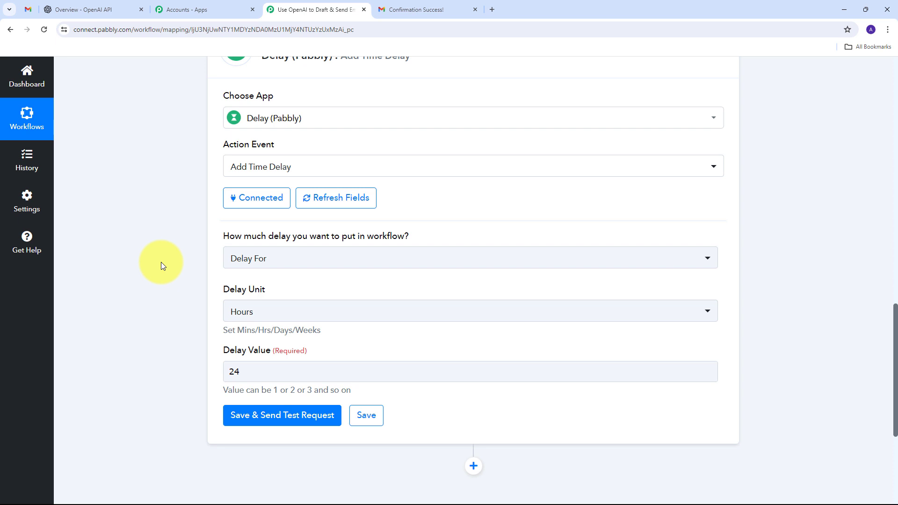
scroll(168, 229, down, 2)
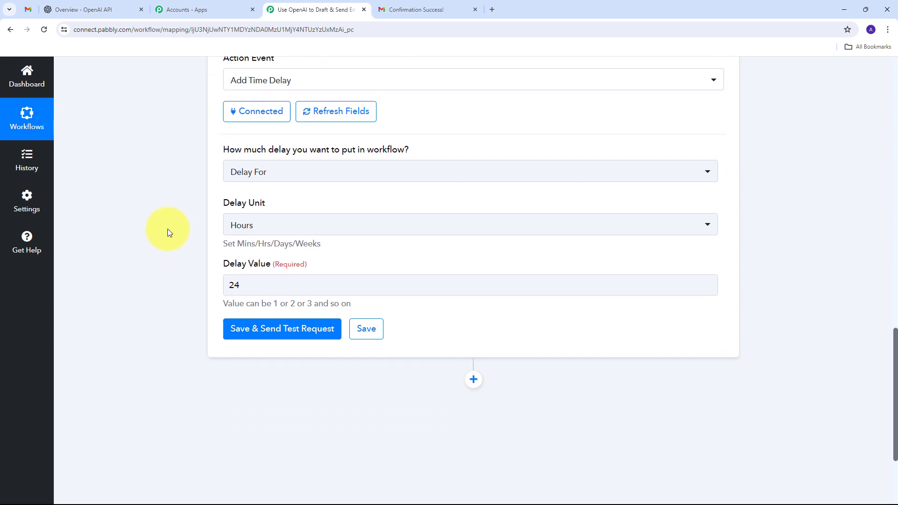
click(271, 329)
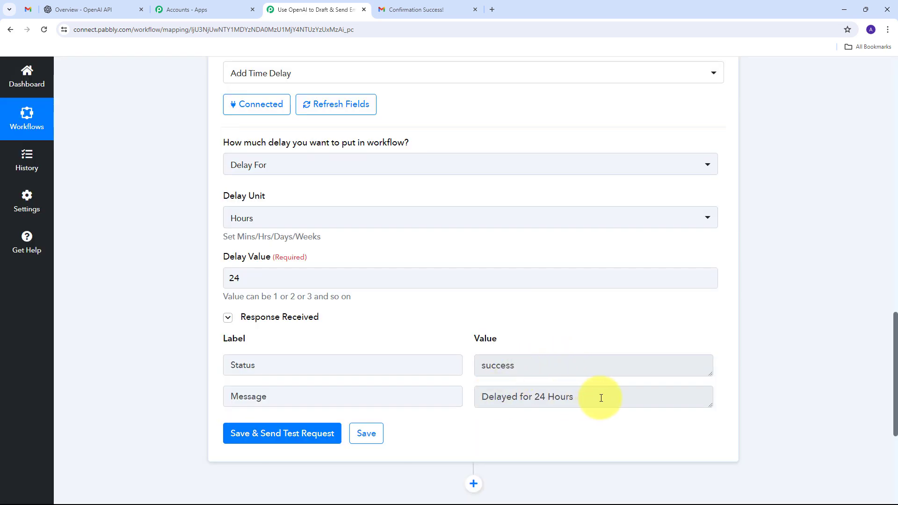
drag(601, 398, 434, 415)
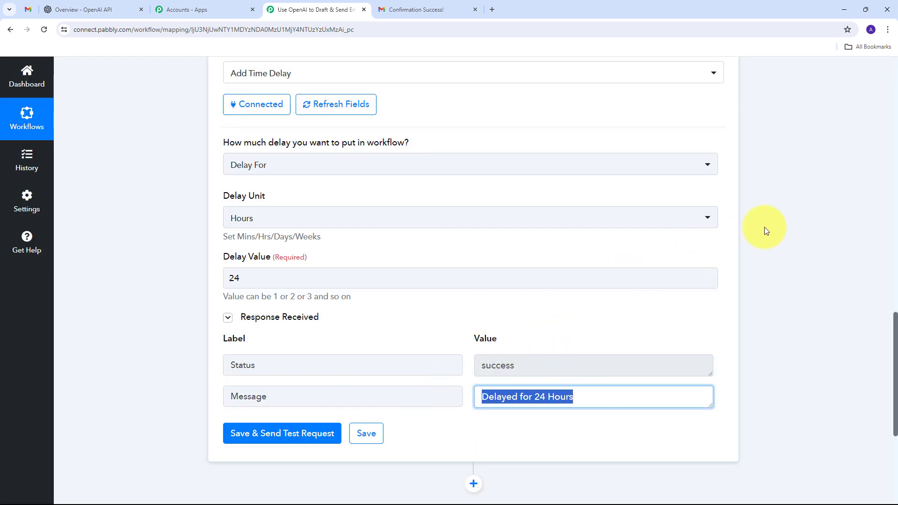
- Add a Gmail action with the Send Draft event following the Delay step and connect it through the existing Gmail #45 connection
scroll(764, 226, down, 4)
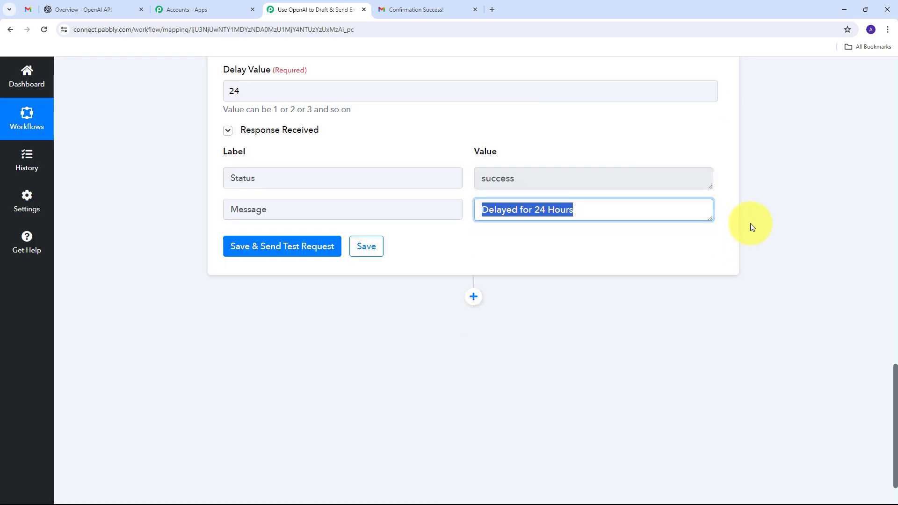
click(473, 298)
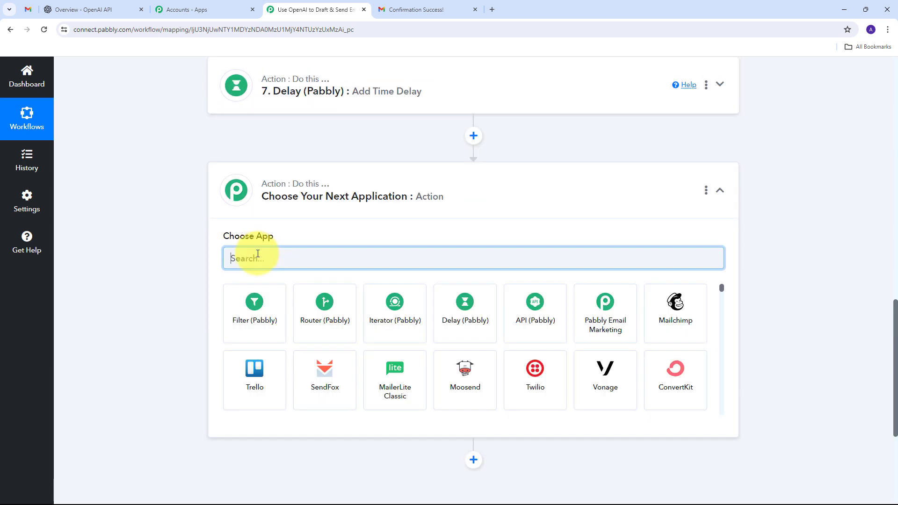
text(Gmail)
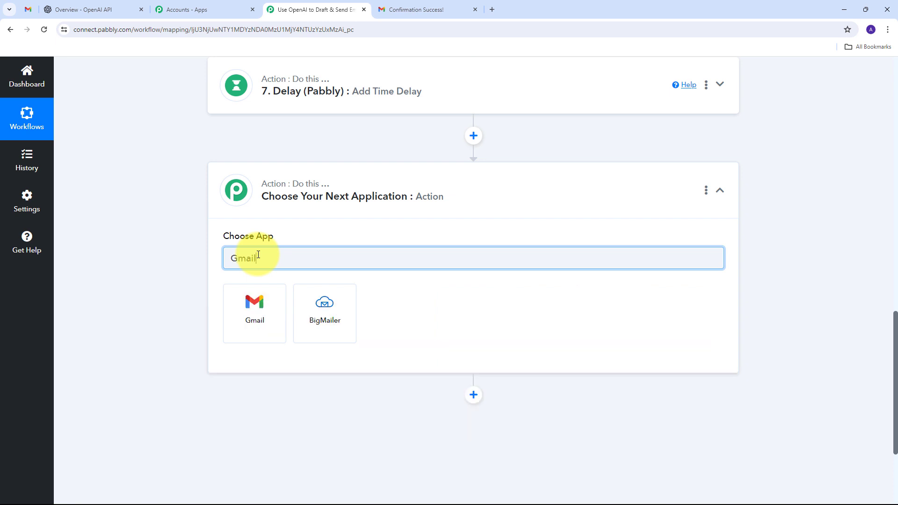
click(255, 305)
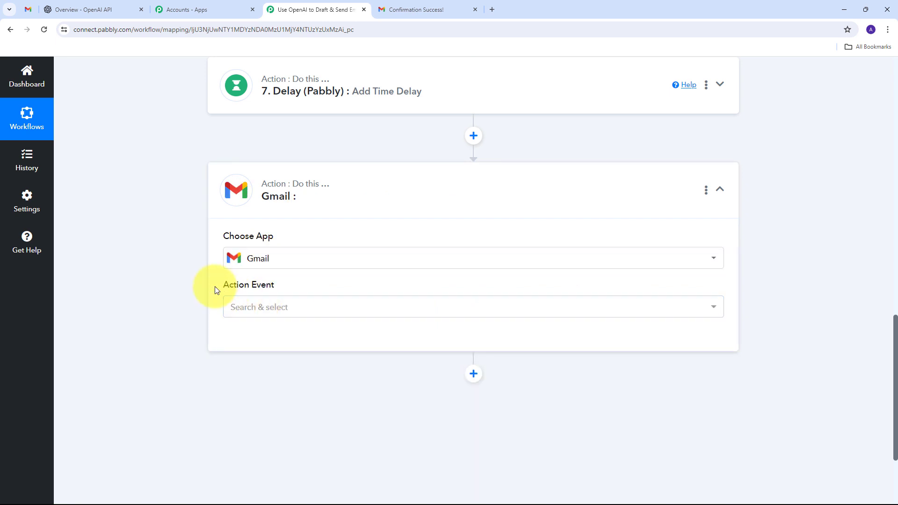
click(465, 307)
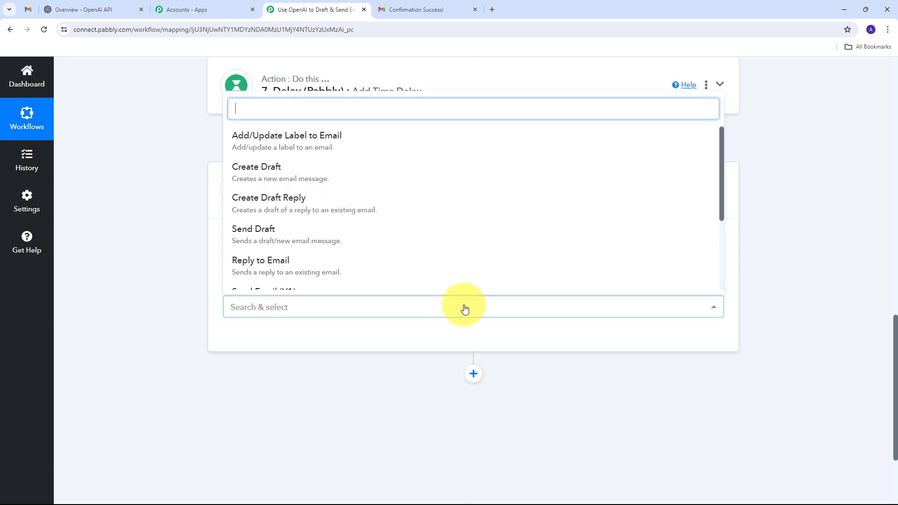
click(294, 241)
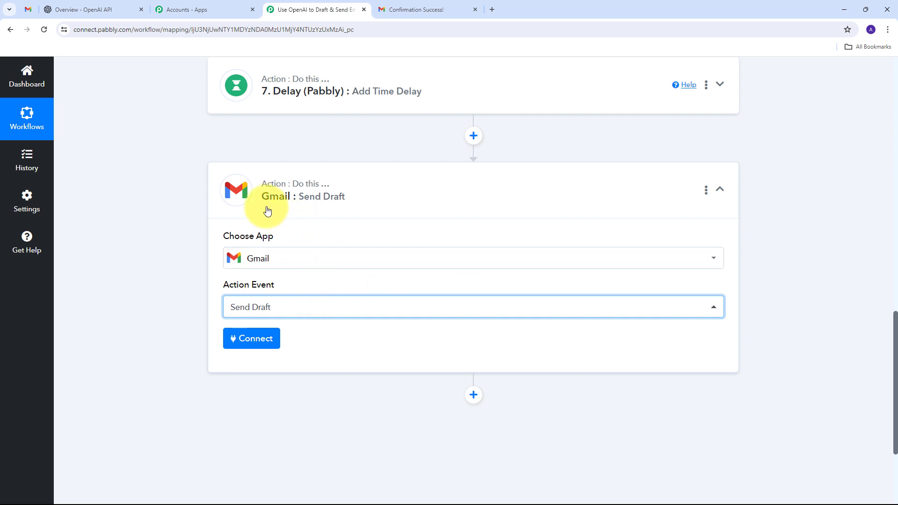
click(248, 340)
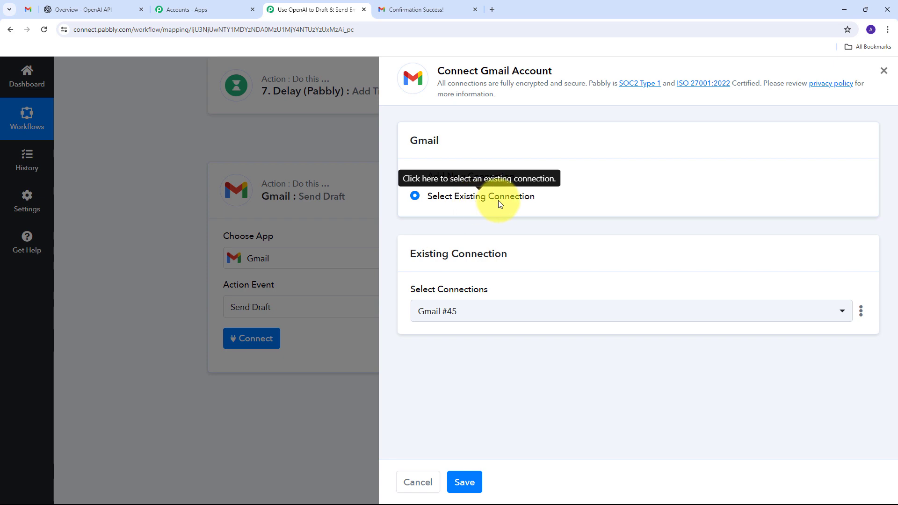
click(465, 483)
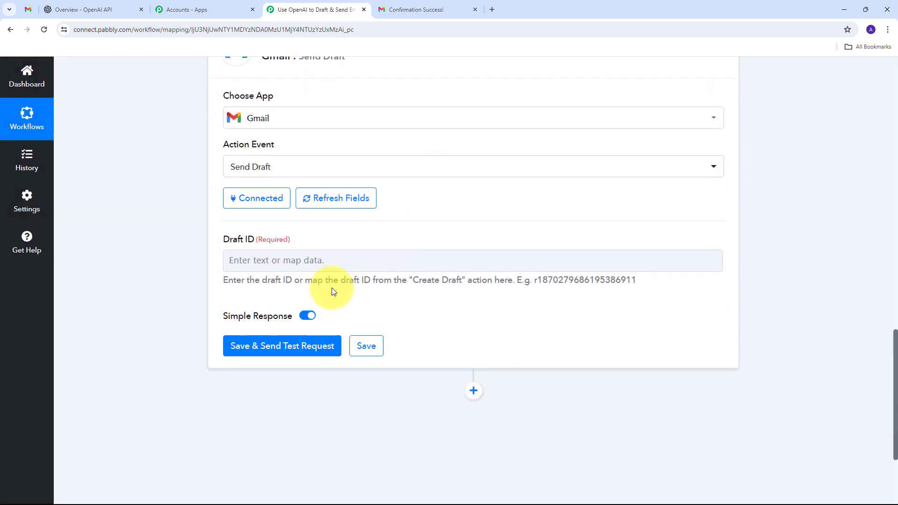
- Map the Res1 Response Result DraftId value of step 6's Gmail Create Draft as the Draft ID
click(246, 265)
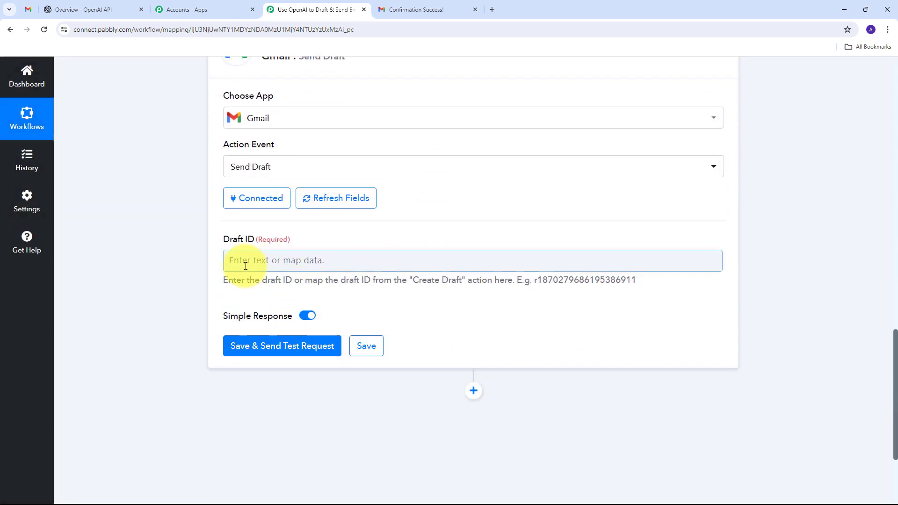
scroll(272, 264, up, 1)
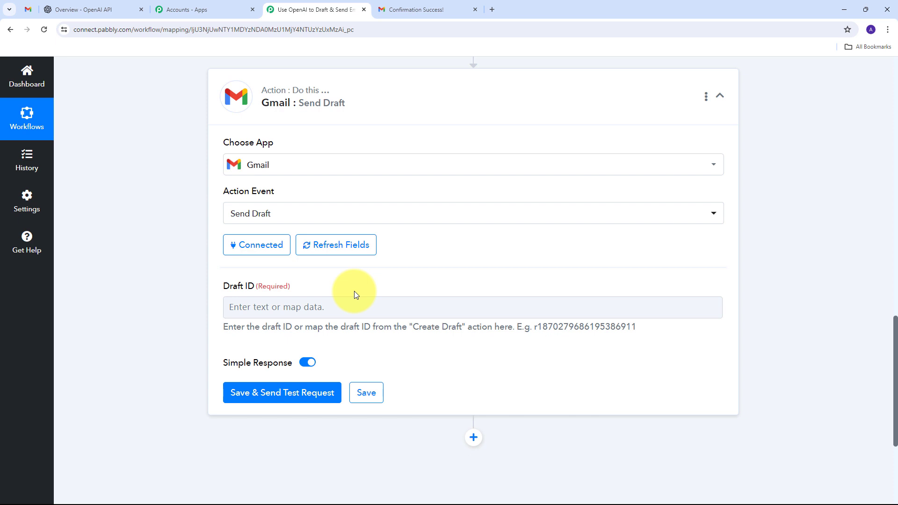
click(280, 309)
scroll(443, 234, down, 4)
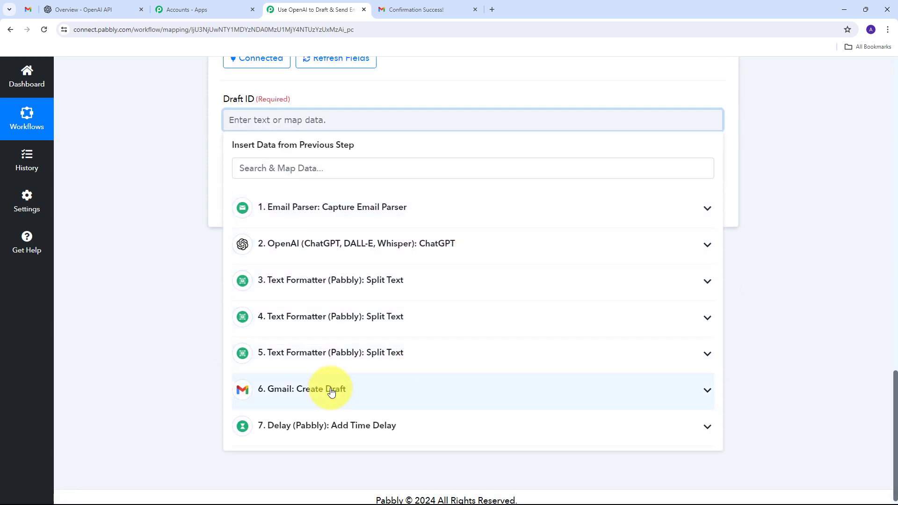
click(361, 396)
scroll(352, 355, down, 2)
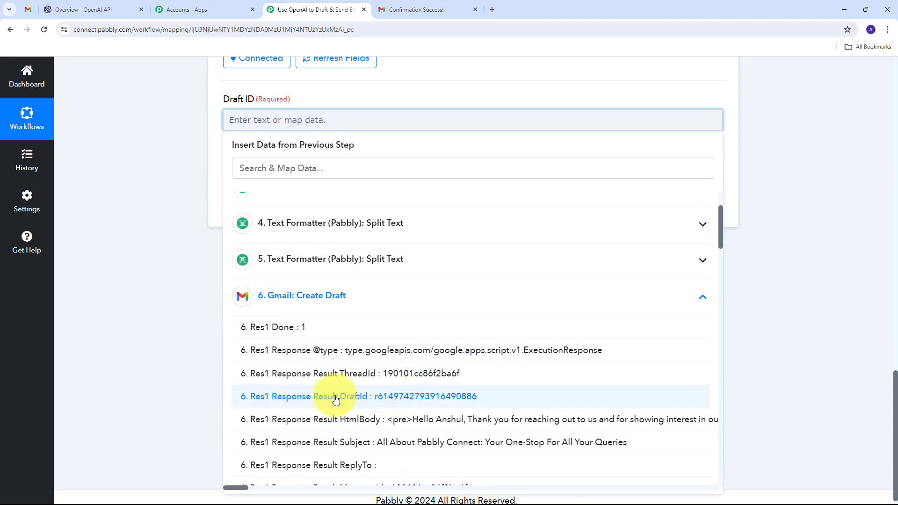
click(375, 398)
click(124, 174)
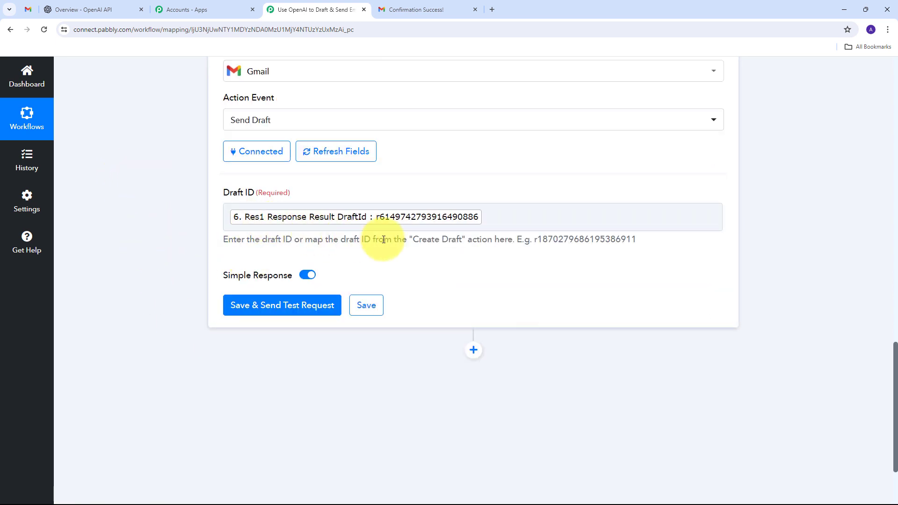
- Switch to Gmail, open the generated draft and delete the "[Your Name]" placeholder line from its sign-off
click(33, 10)
click(290, 172)
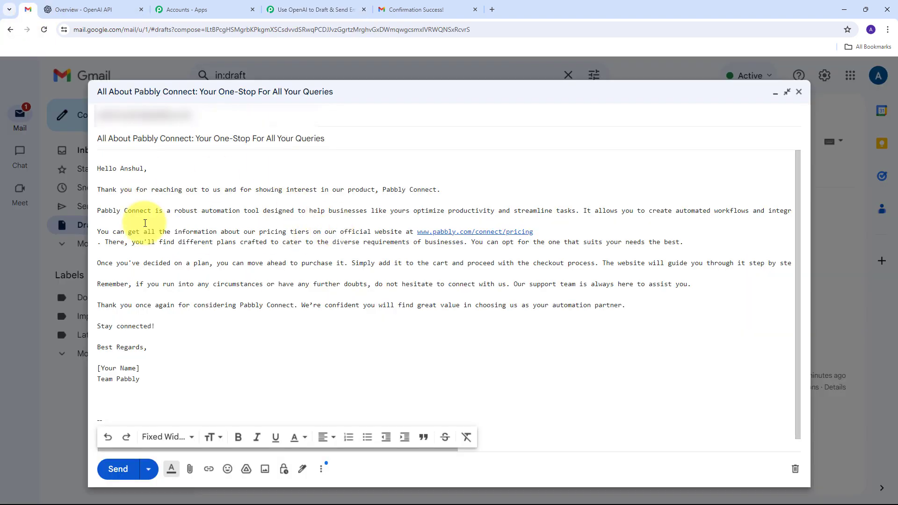
drag(140, 369, 186, 344)
key(BackSpace)
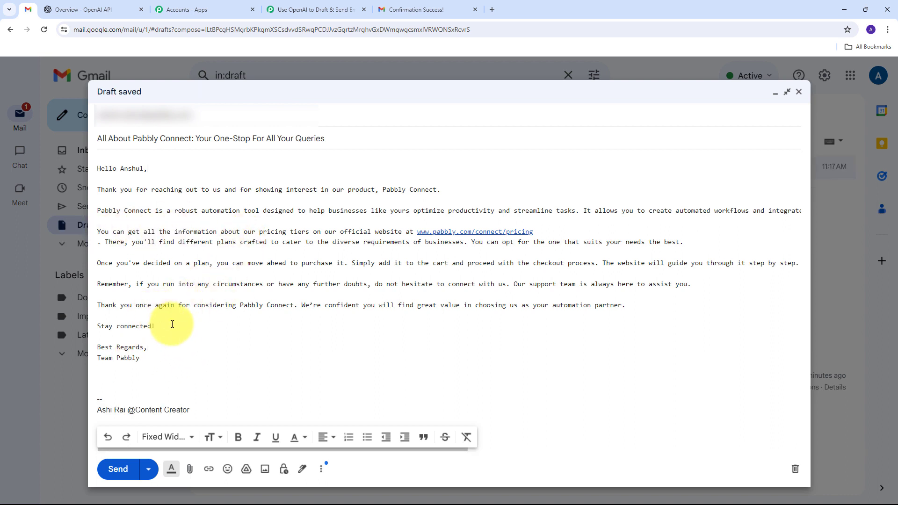
click(173, 324)
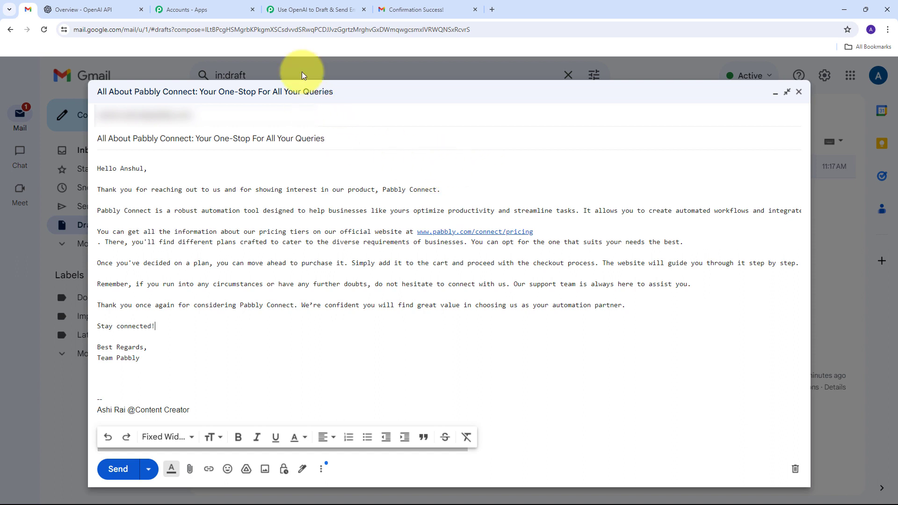
- Return to the Pabbly Connect workflow and save the Send Draft step with a test request, reviewing the response
click(318, 11)
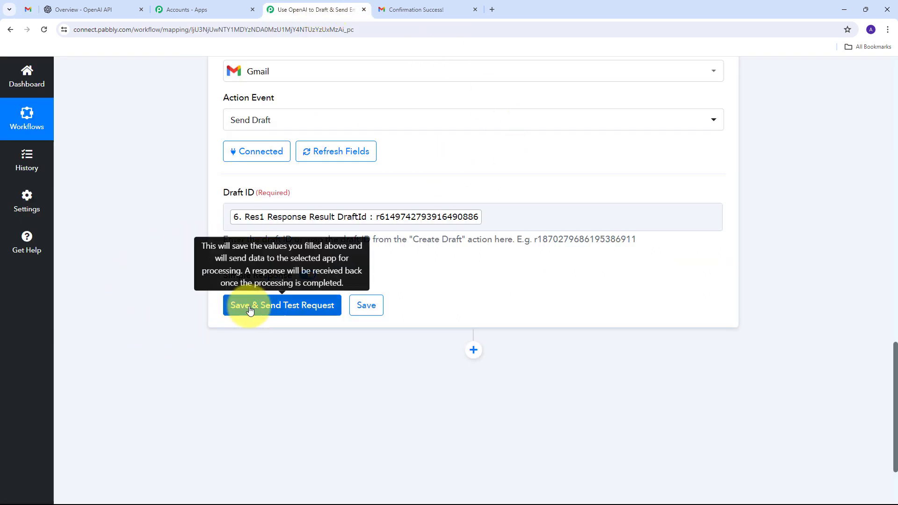
click(282, 306)
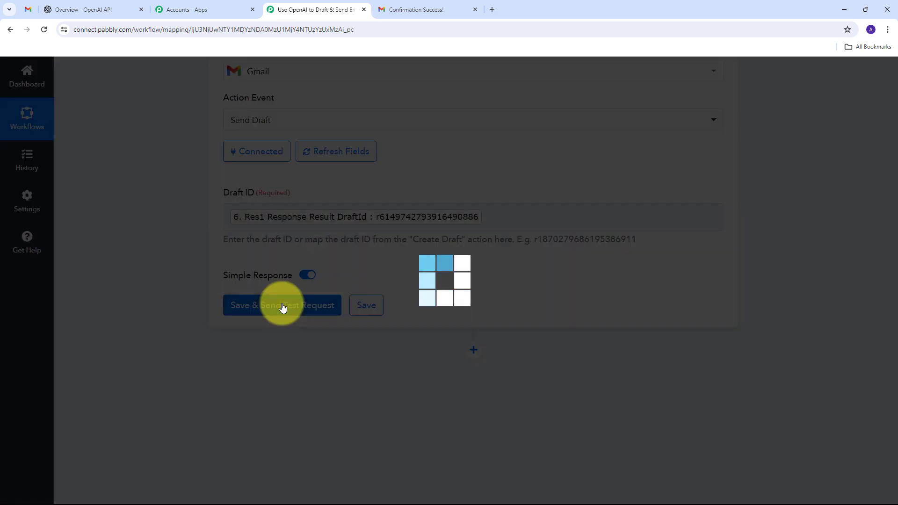
scroll(781, 235, down, 2)
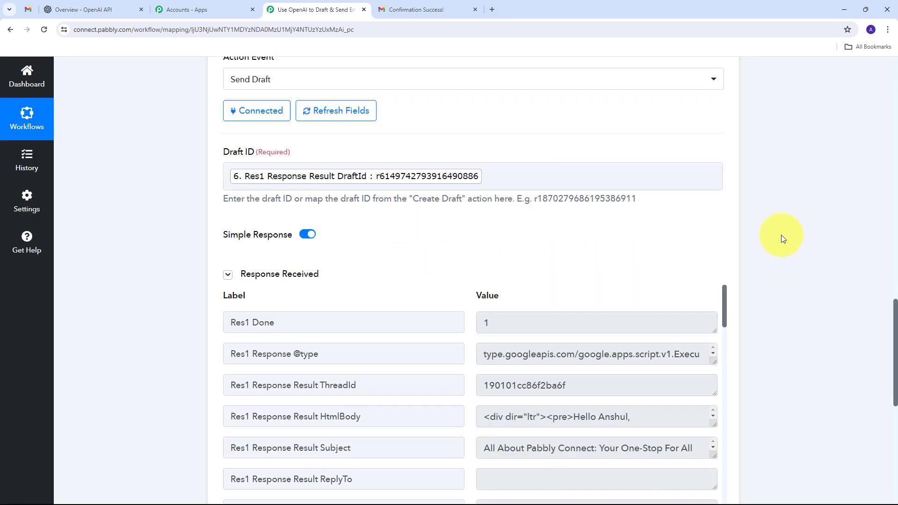
scroll(781, 235, down, 2)
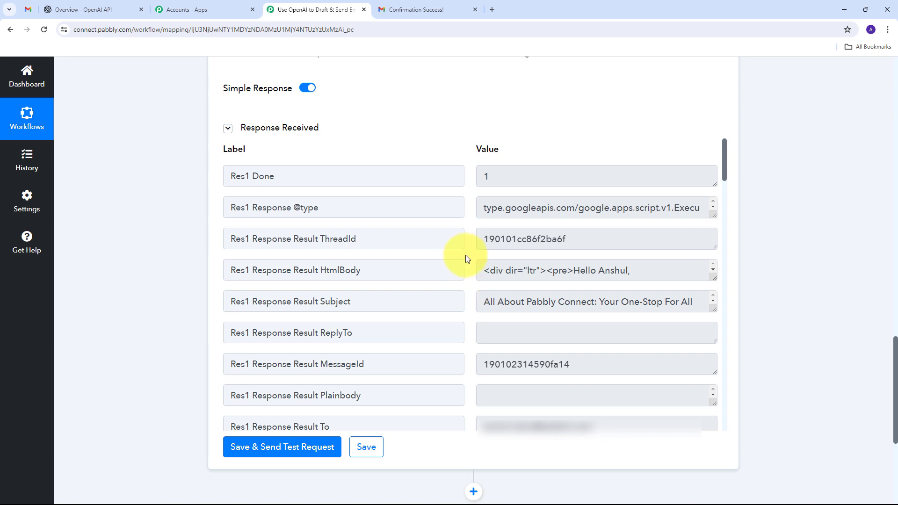
- In Gmail, open the newest message in the Sent folder and check its subject and body
click(28, 9)
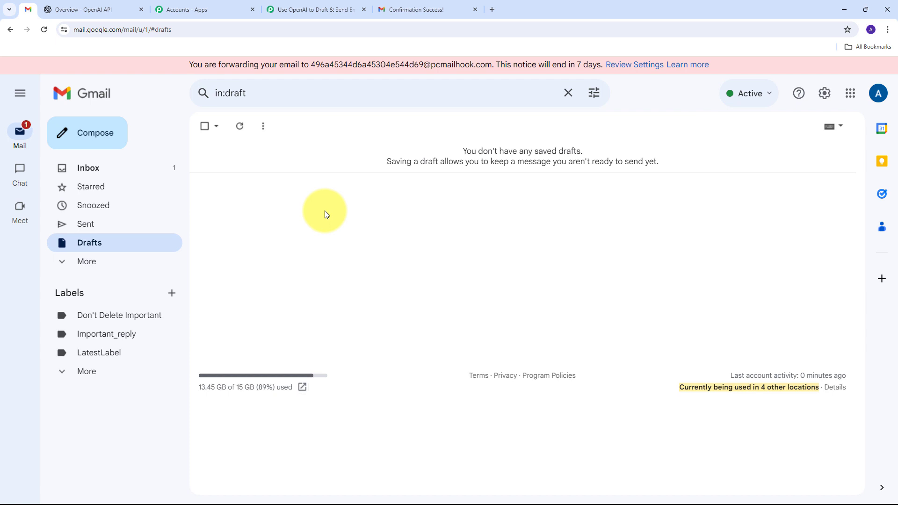
click(87, 224)
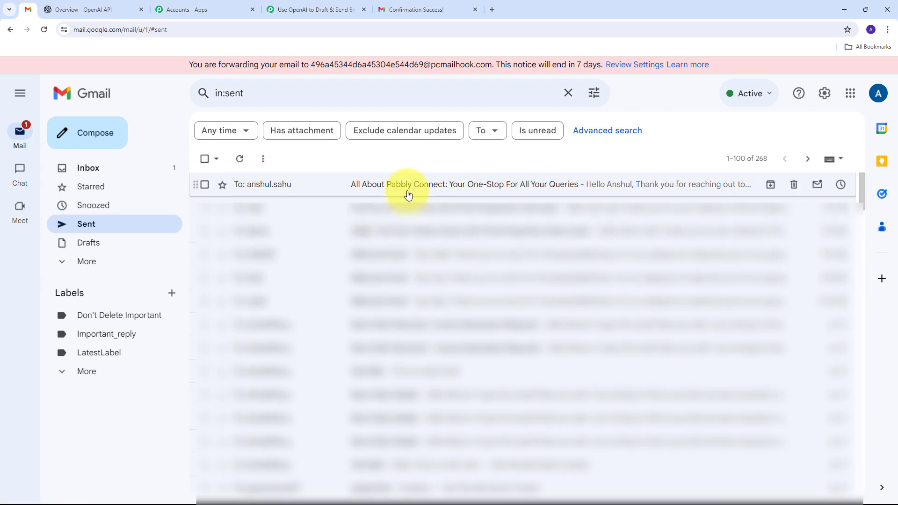
click(430, 189)
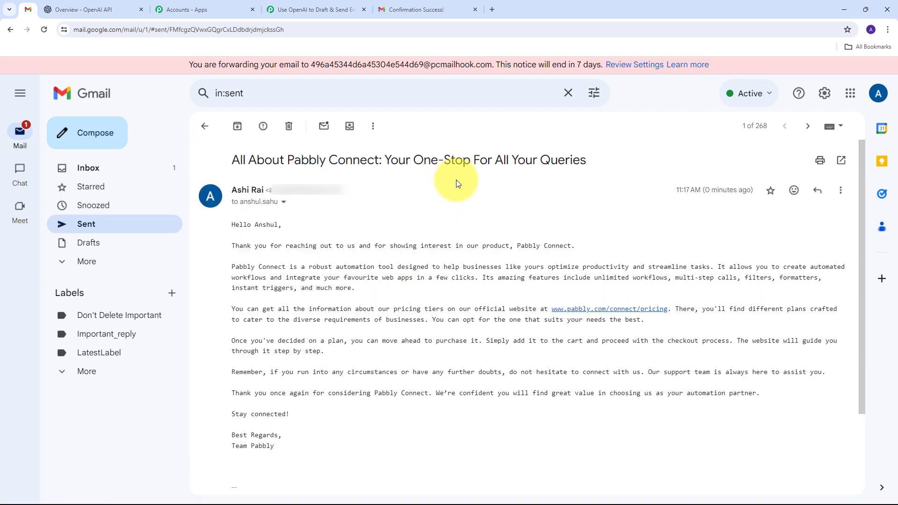
triple_click(225, 160)
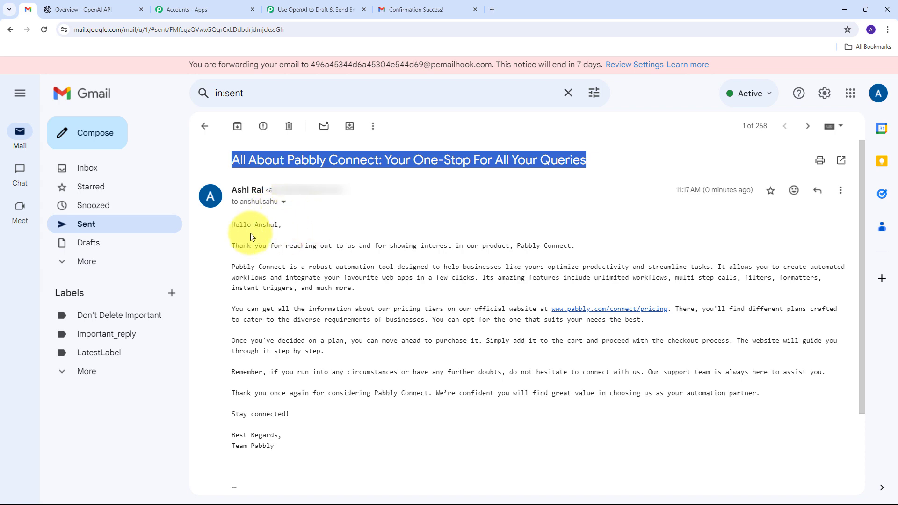
drag(224, 229, 744, 444)
click(351, 235)
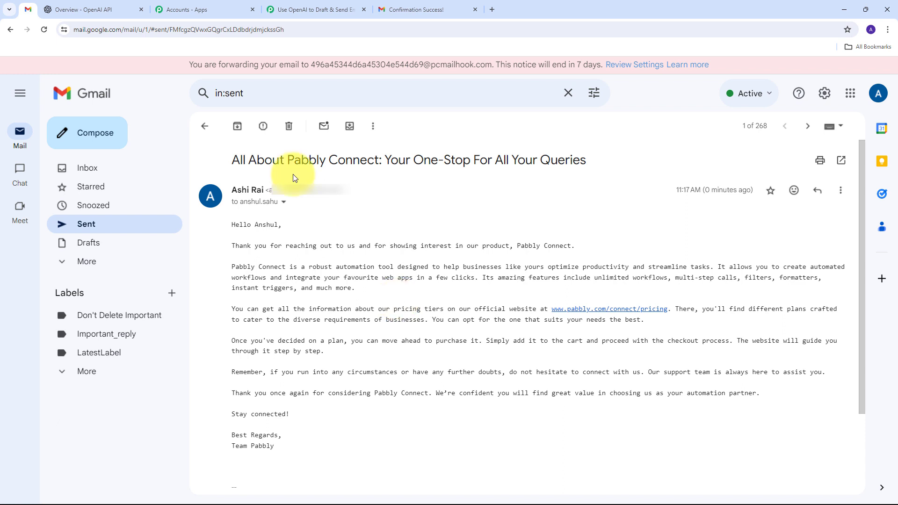
drag(223, 162, 639, 165)
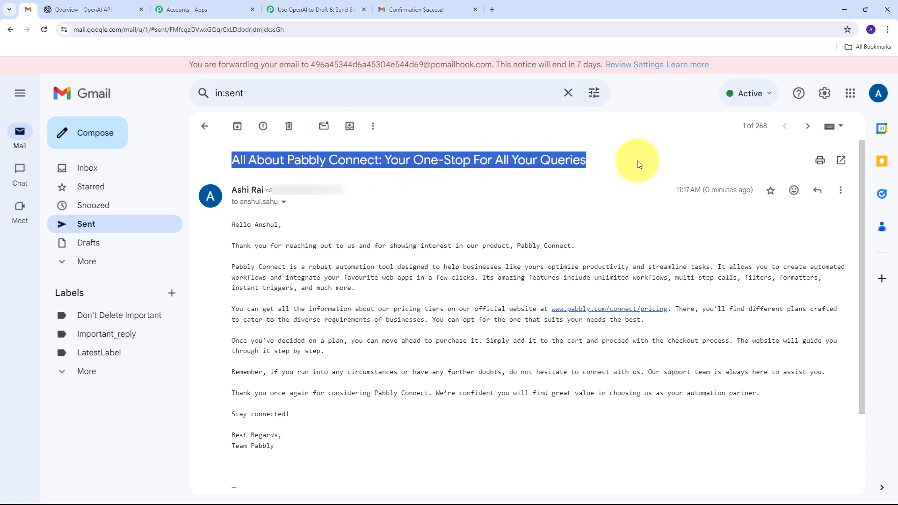
click(456, 205)
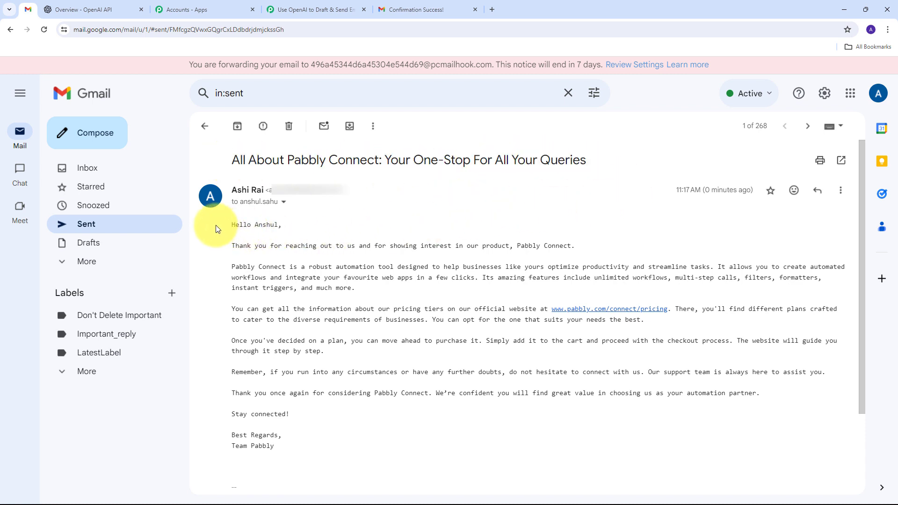
drag(220, 223, 629, 468)
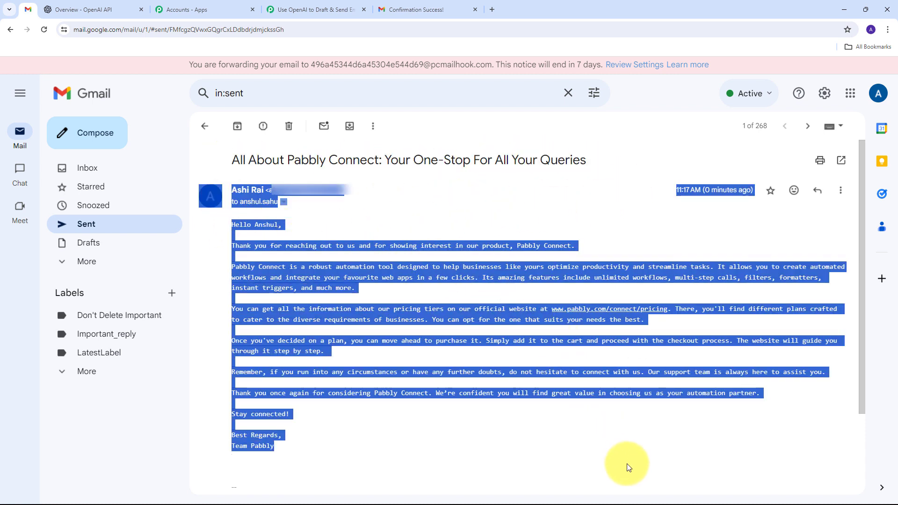
click(456, 429)
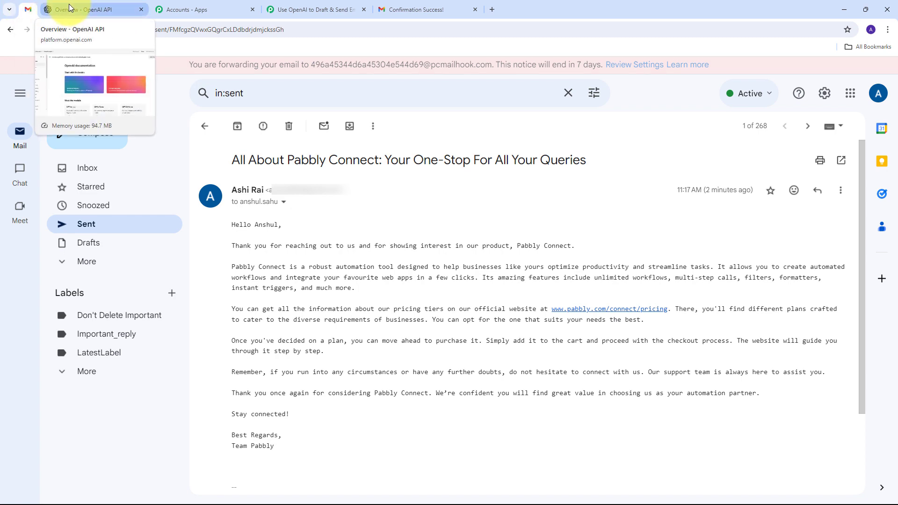
- Return to the Pabbly Connect workflow and review all its steps, from the Email Parser trigger to the Gmail Send Draft action
click(302, 8)
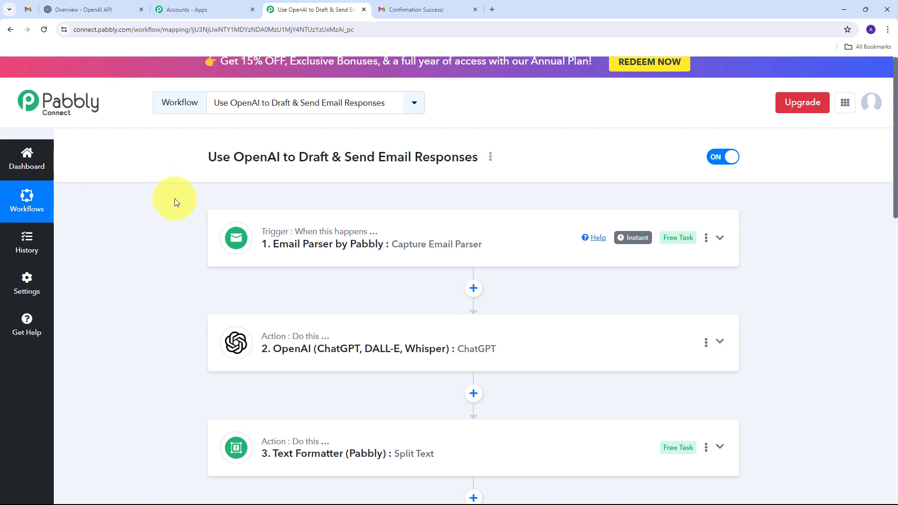
scroll(176, 200, down, 1)
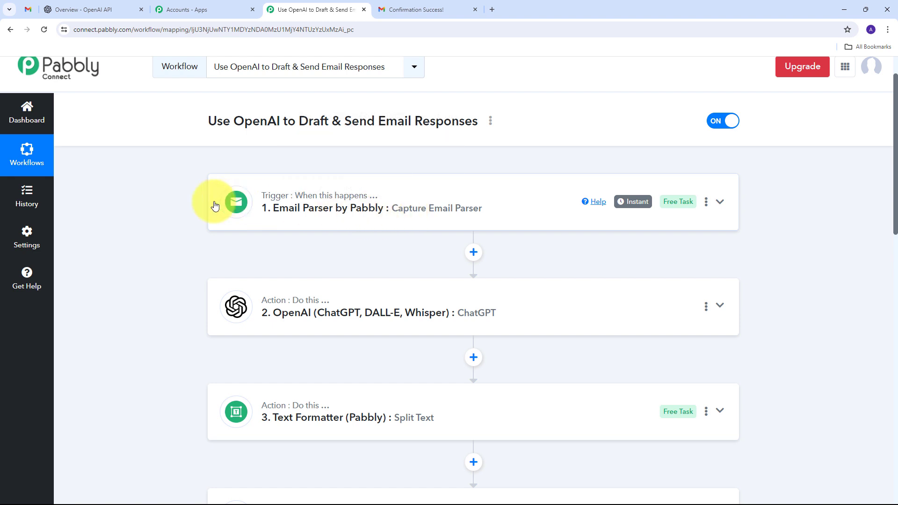
scroll(166, 200, down, 3)
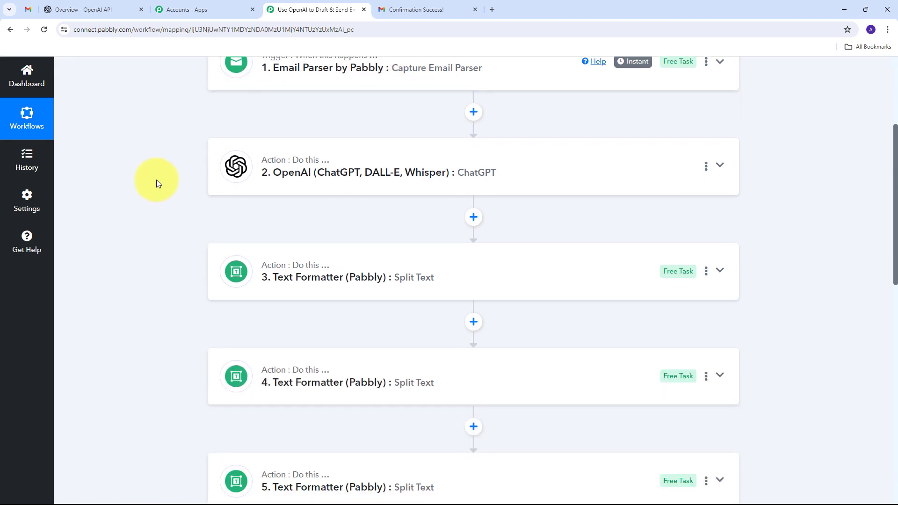
scroll(161, 182, up, 2)
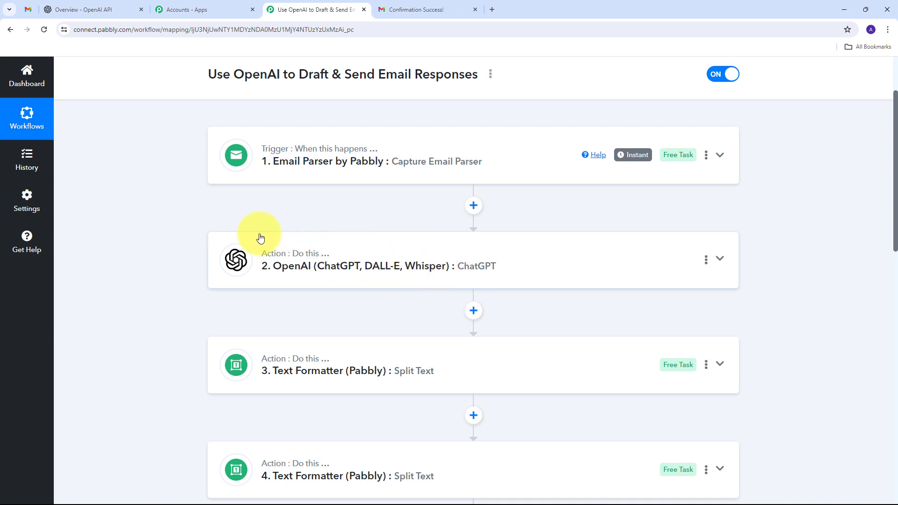
scroll(161, 211, down, 5)
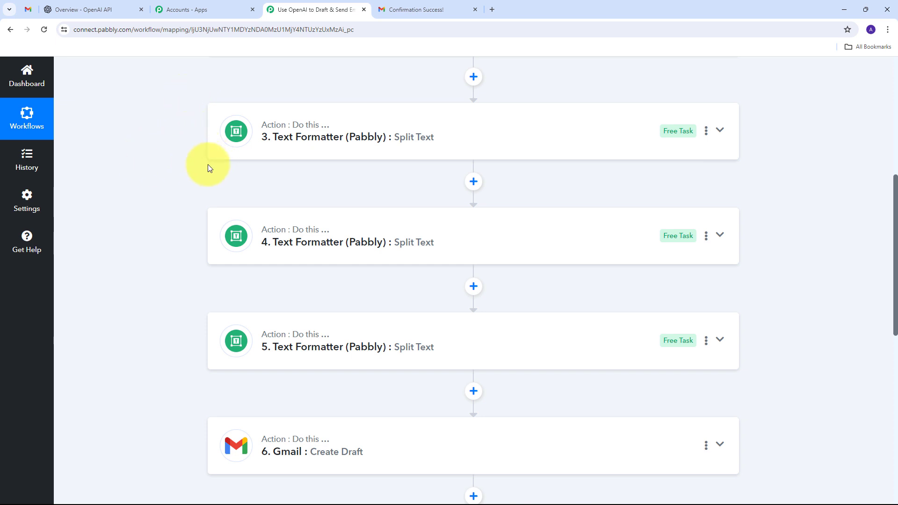
scroll(201, 170, down, 4)
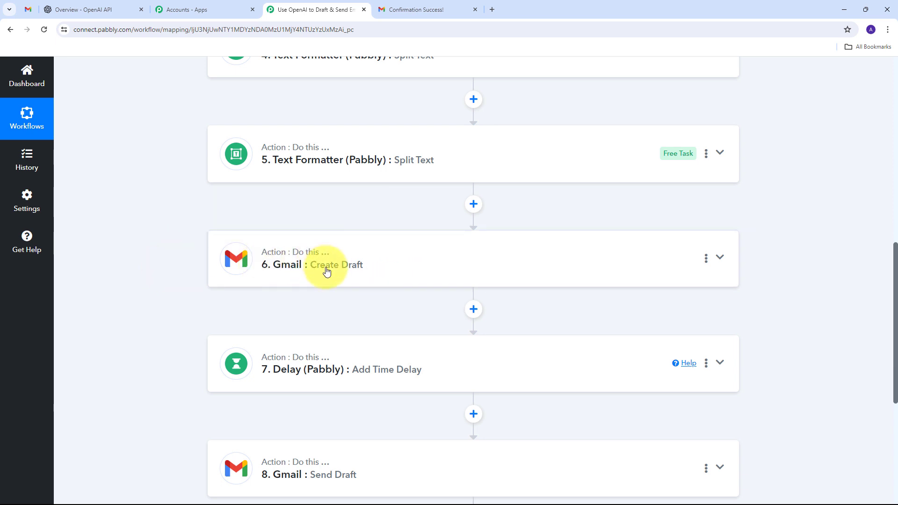
scroll(184, 235, down, 3)
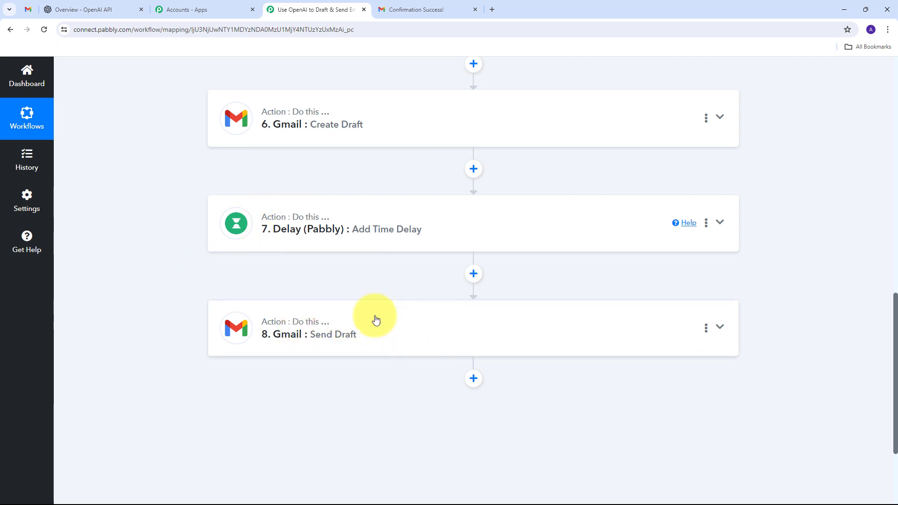
scroll(201, 283, up, 14)
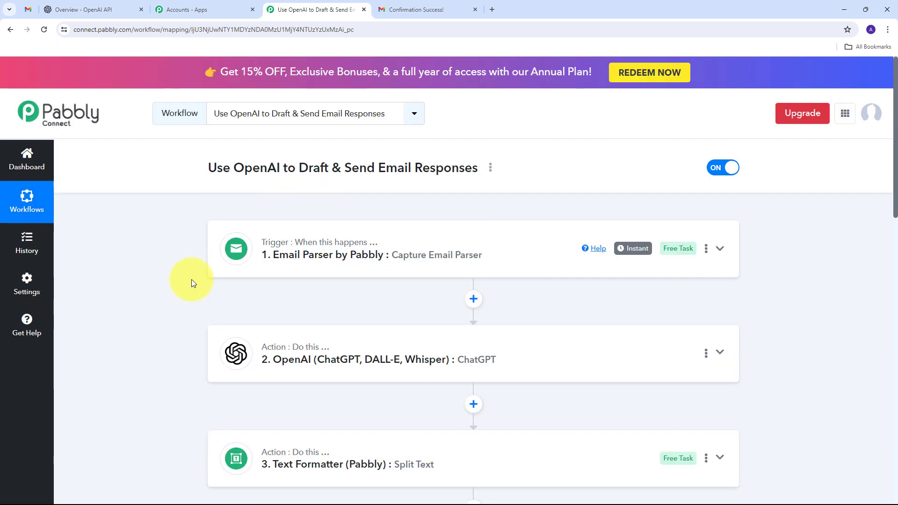